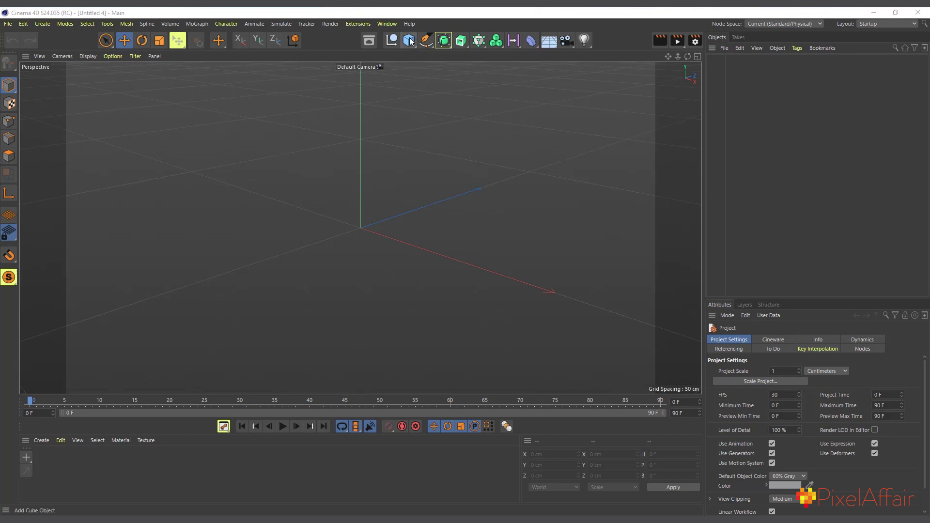
Add a sphere primitive to the scene and set its segments to 72.
{"action": "left_click", "coordinate": [409, 42]}
{"action": "left_click", "coordinate": [595, 56]}
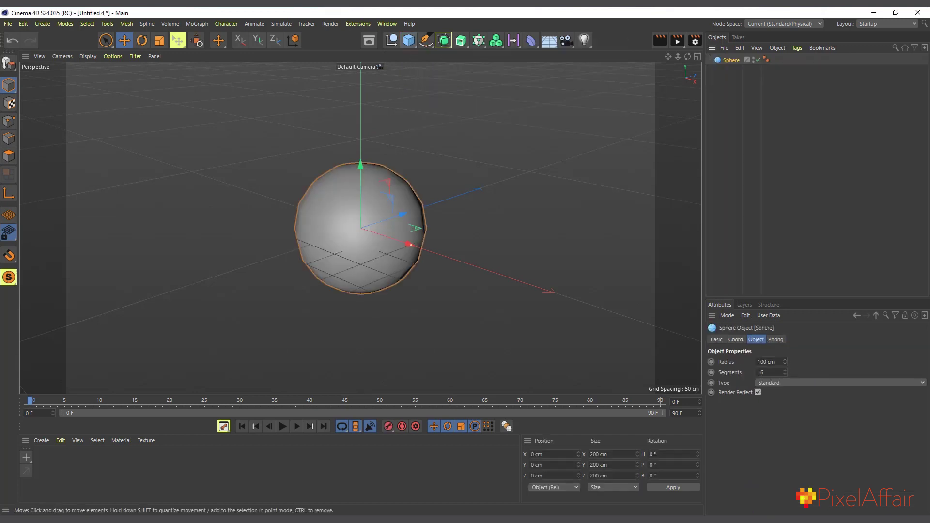
{"action": "left_click", "coordinate": [770, 371]}
{"action": "type", "text": "7"}
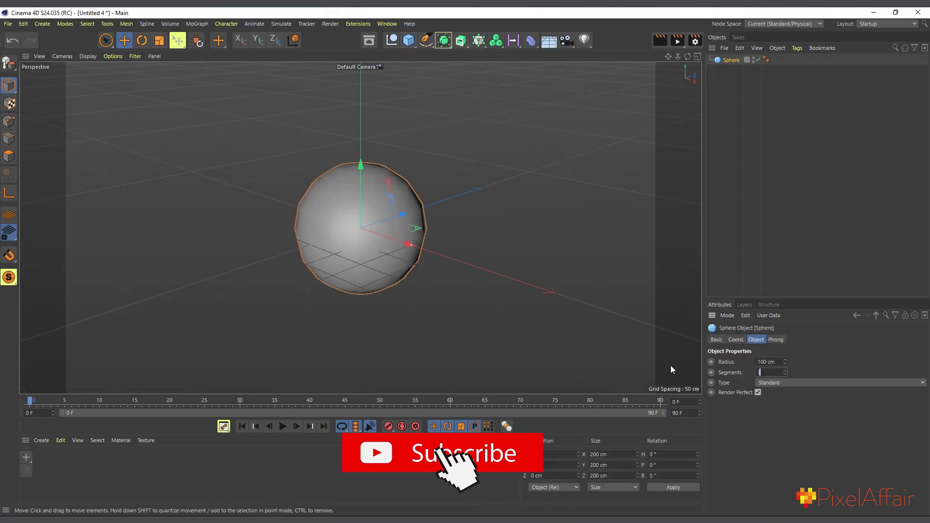
{"action": "key", "text": "Return"}
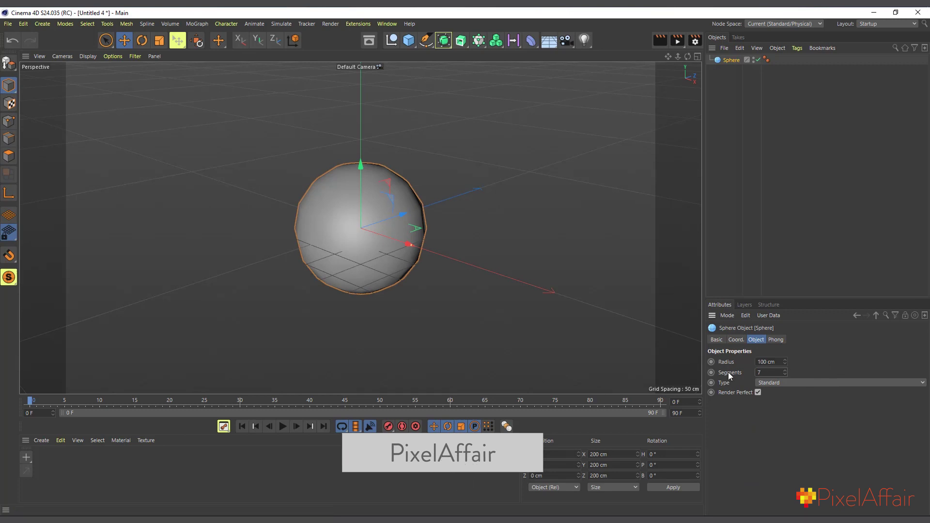
{"action": "type", "text": "2"}
{"action": "key", "text": "Return"}
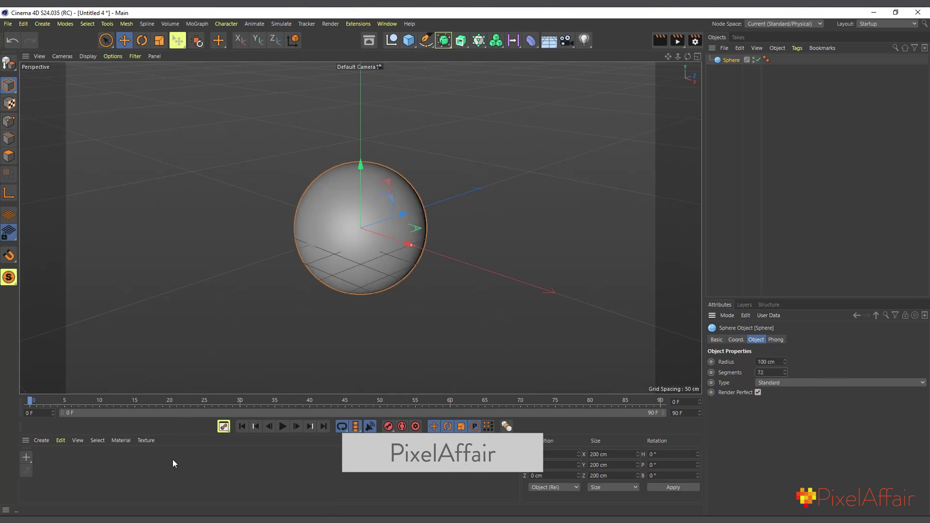
Create a new default material and apply it to the sphere.
{"action": "scroll", "coordinate": [396, 303], "scroll_direction": "up", "scroll_amount": 2}
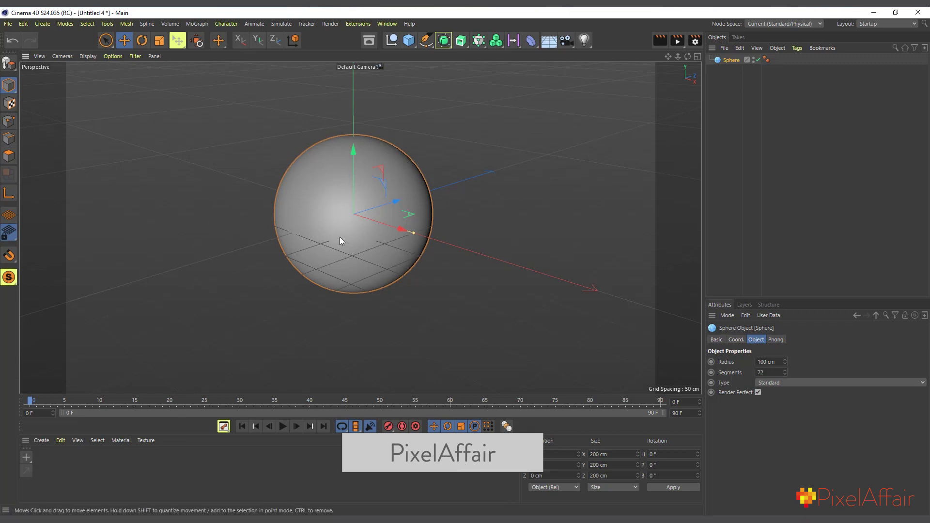
{"action": "scroll", "coordinate": [355, 204], "scroll_direction": "down", "scroll_amount": 2}
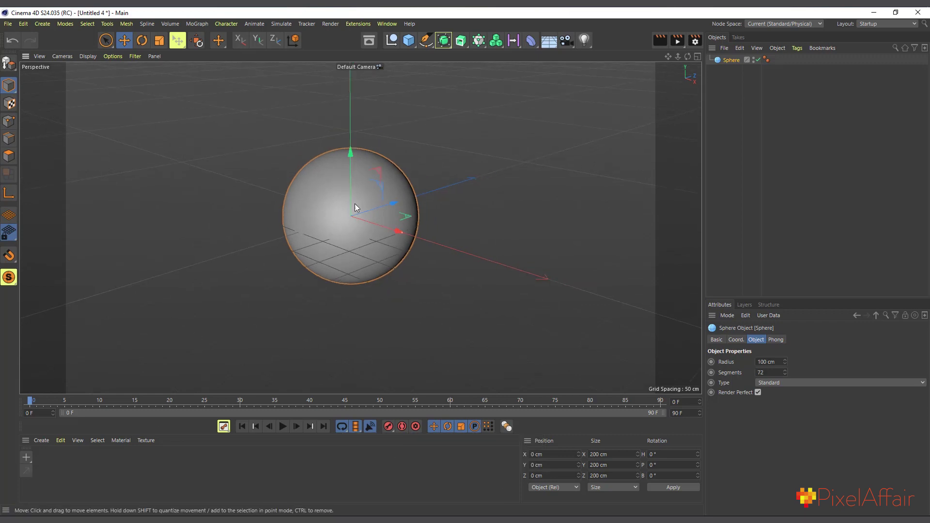
{"action": "double_click", "coordinate": [54, 469]}
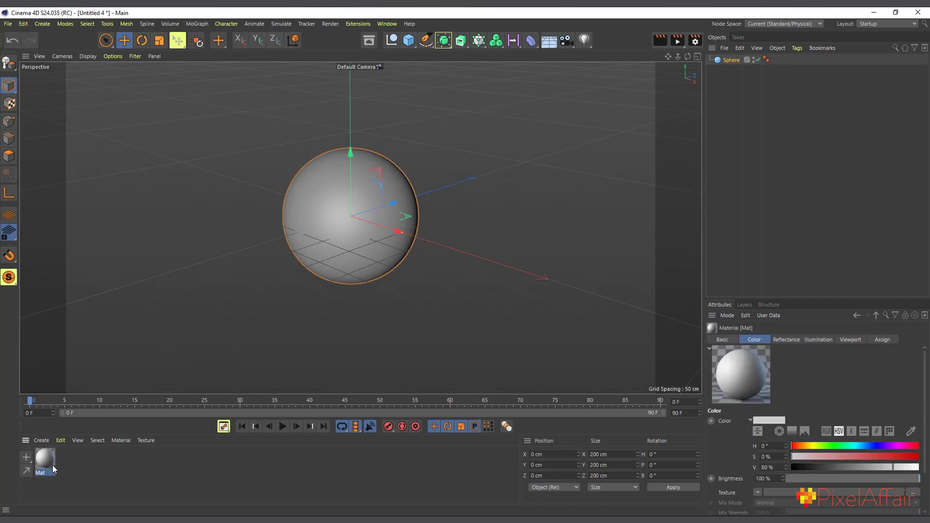
{"action": "left_click", "coordinate": [42, 439]}
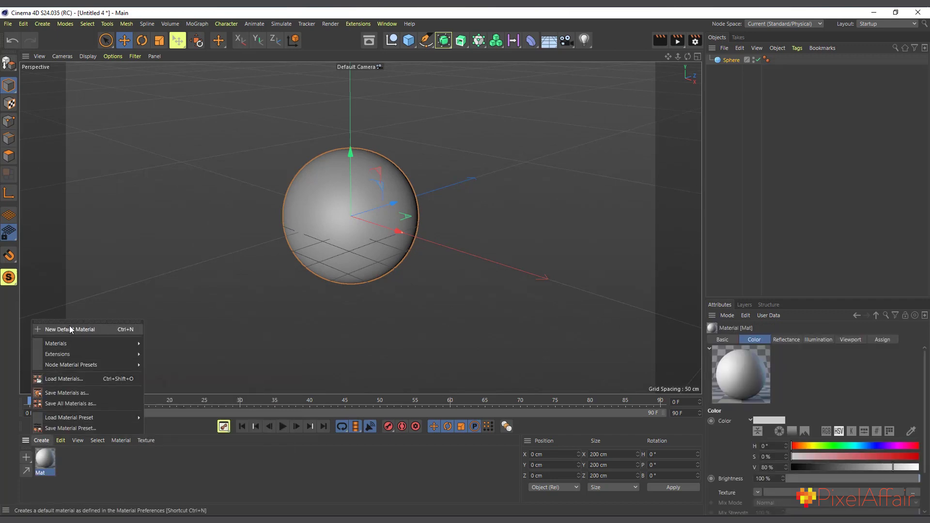
{"action": "left_click", "coordinate": [254, 506]}
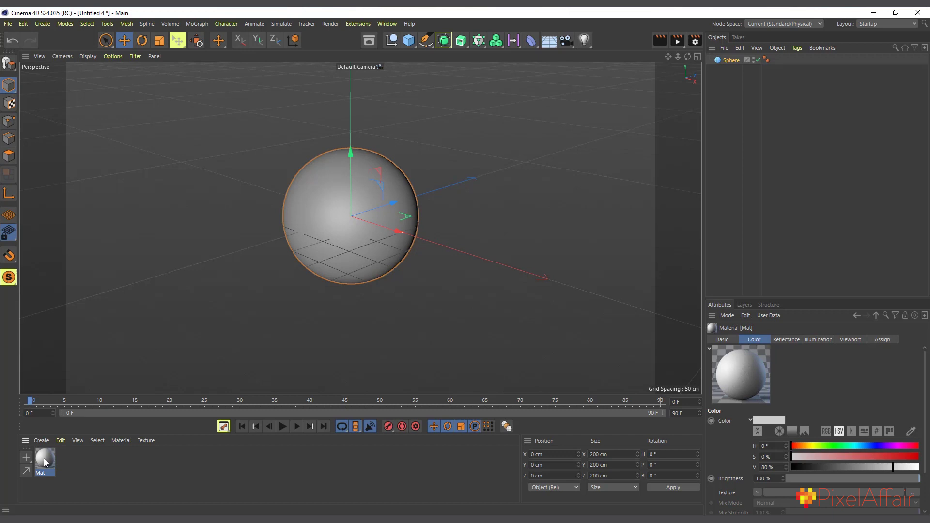
{"action": "left_click_drag", "start_coordinate": [707, 66], "coordinate": [727, 61]}
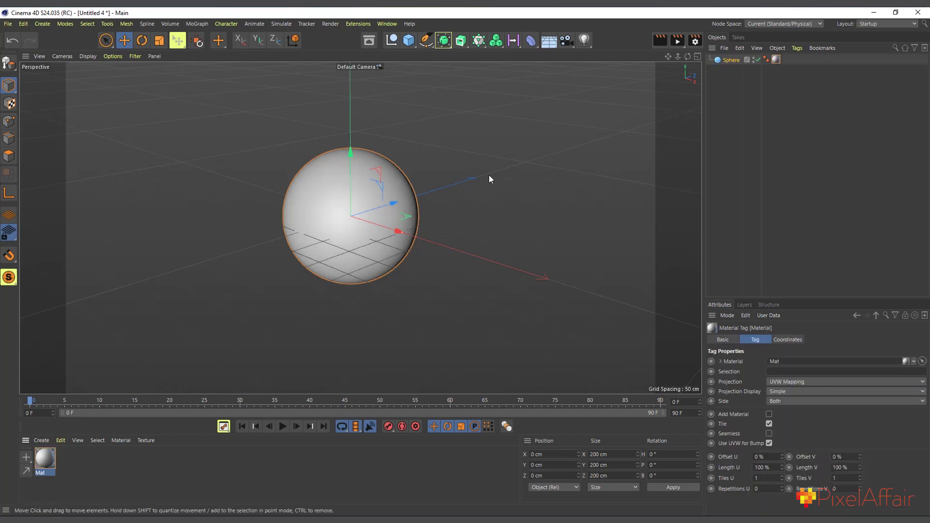
Load a Gradient shader as the texture of the material's Color channel and open the shader's settings.
{"action": "double_click", "coordinate": [45, 460]}
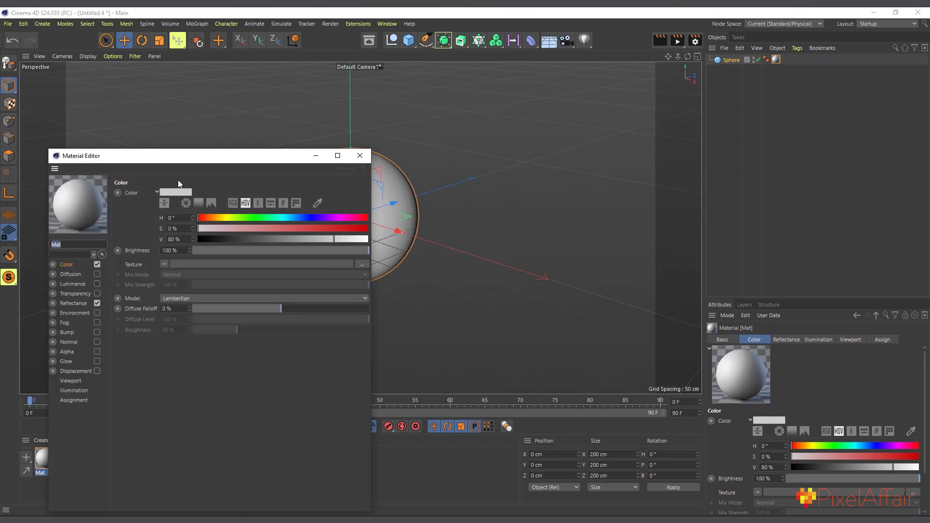
{"action": "left_click_drag", "start_coordinate": [179, 160], "coordinate": [602, 108]}
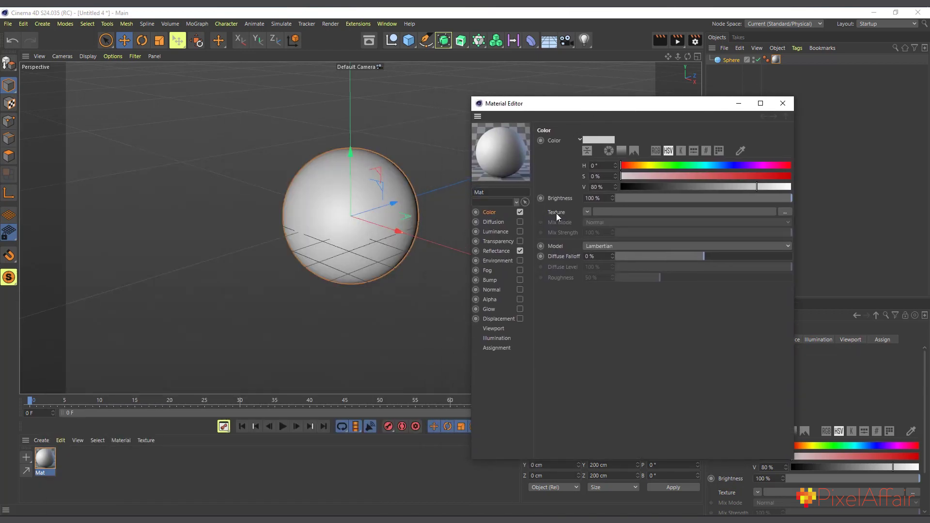
{"action": "left_click", "coordinate": [586, 211]}
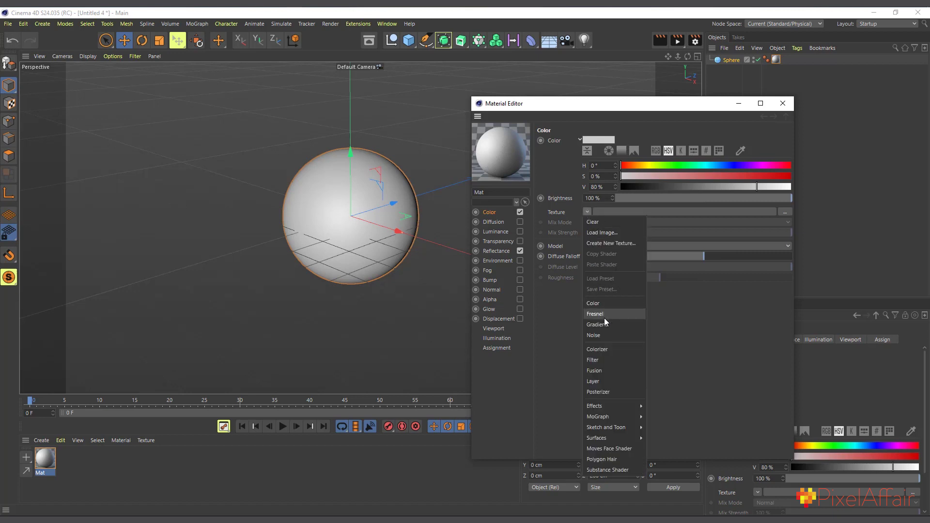
{"action": "left_click", "coordinate": [602, 324]}
{"action": "left_click", "coordinate": [592, 232]}
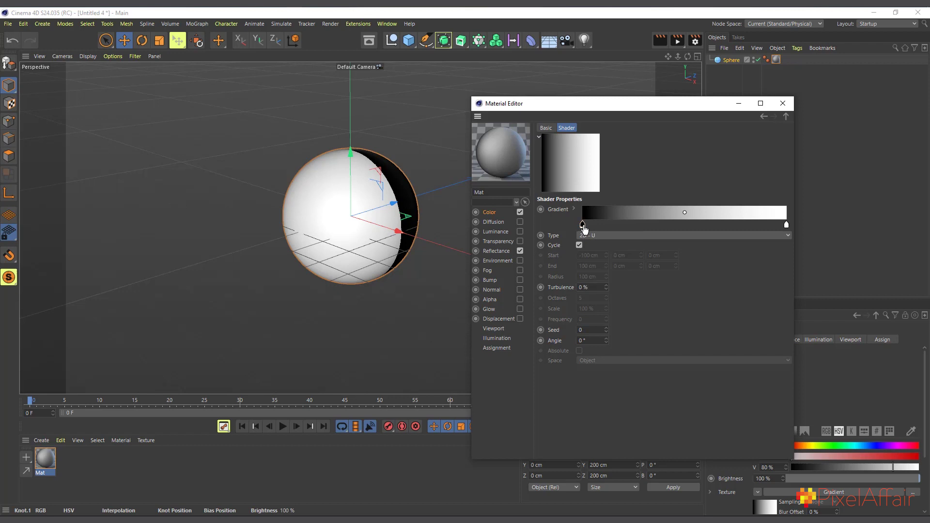
Add a third knot near the middle of the gradient, leaving its default knot settings.
{"action": "left_click", "coordinate": [683, 224]}
{"action": "double_click", "coordinate": [683, 225]}
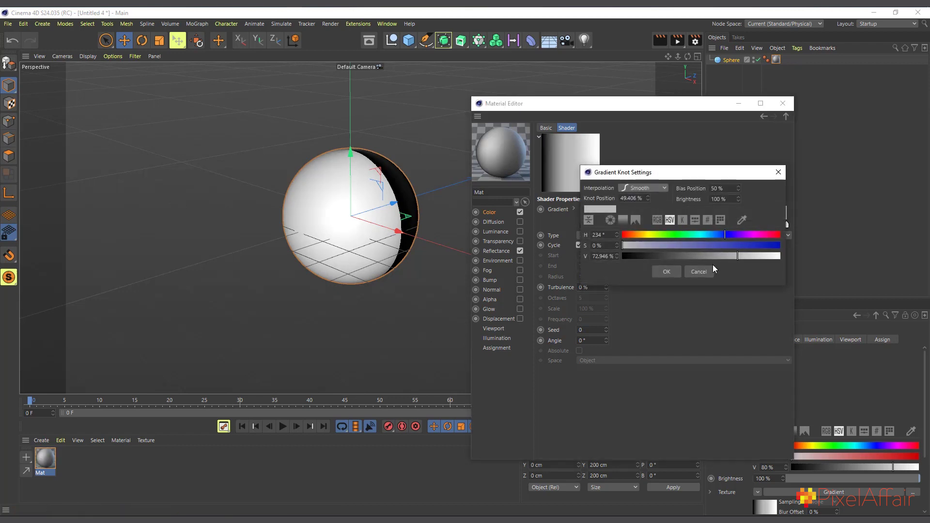
{"action": "left_click", "coordinate": [694, 270]}
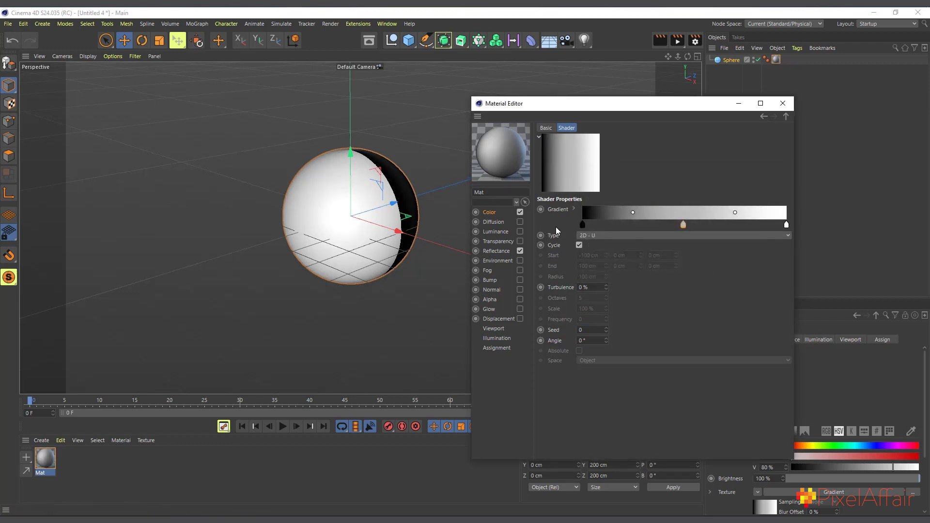
Select all three gradient knots and set their interpolation to Step.
{"action": "left_click", "coordinate": [683, 224], "text": "shift"}
{"action": "left_click", "coordinate": [785, 225], "text": "shift"}
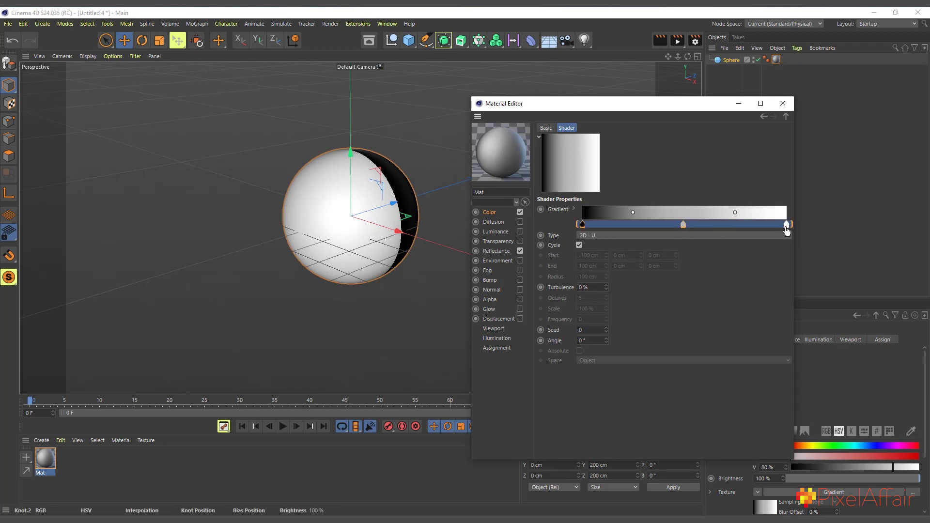
{"action": "left_click", "coordinate": [574, 211]}
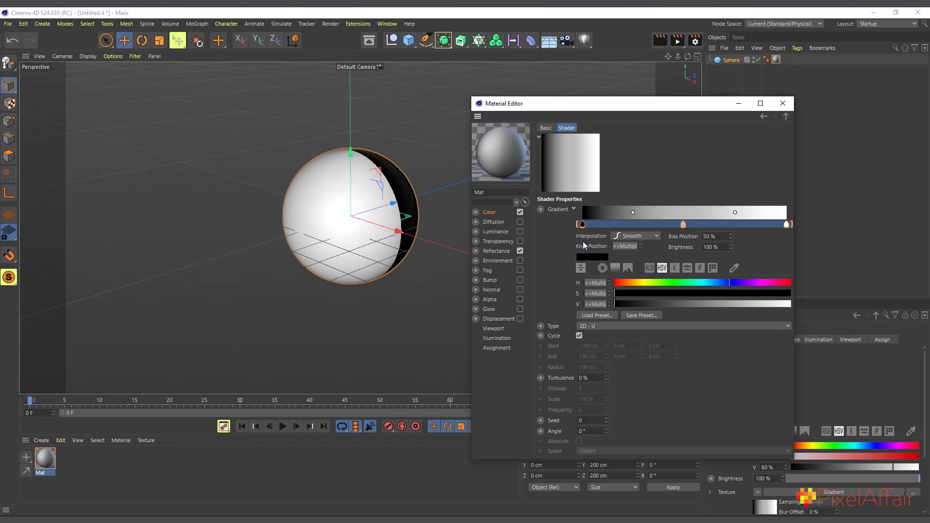
{"action": "left_click", "coordinate": [625, 236]}
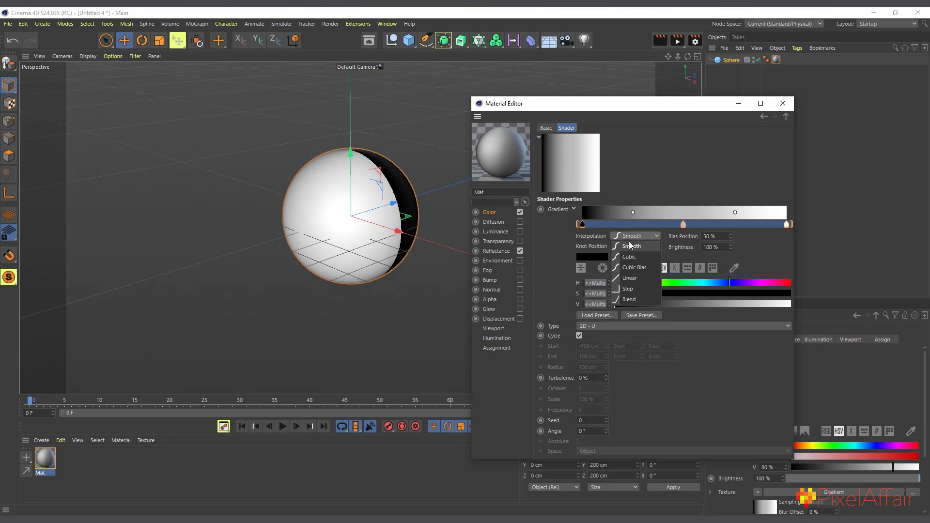
{"action": "left_click", "coordinate": [627, 289]}
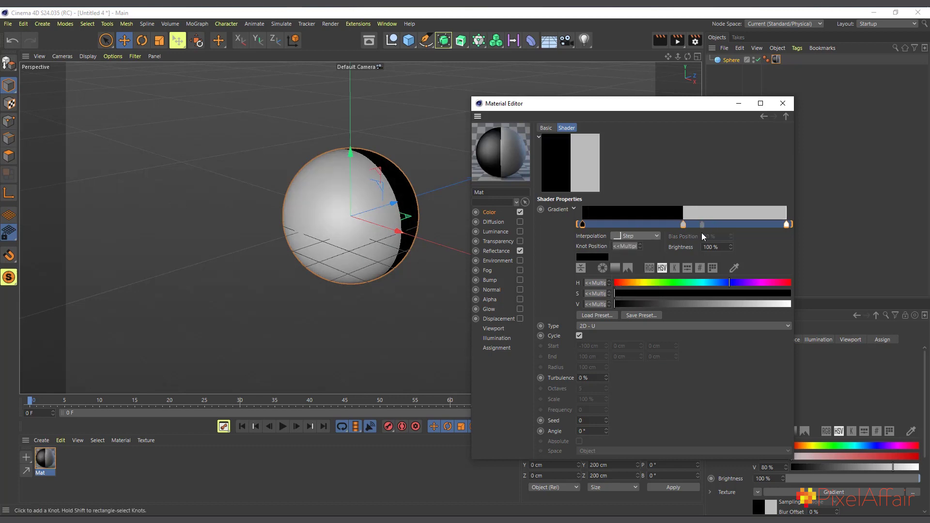
Distribute the selected knots along the gradient.
{"action": "left_click_drag", "start_coordinate": [702, 224], "coordinate": [755, 225]}
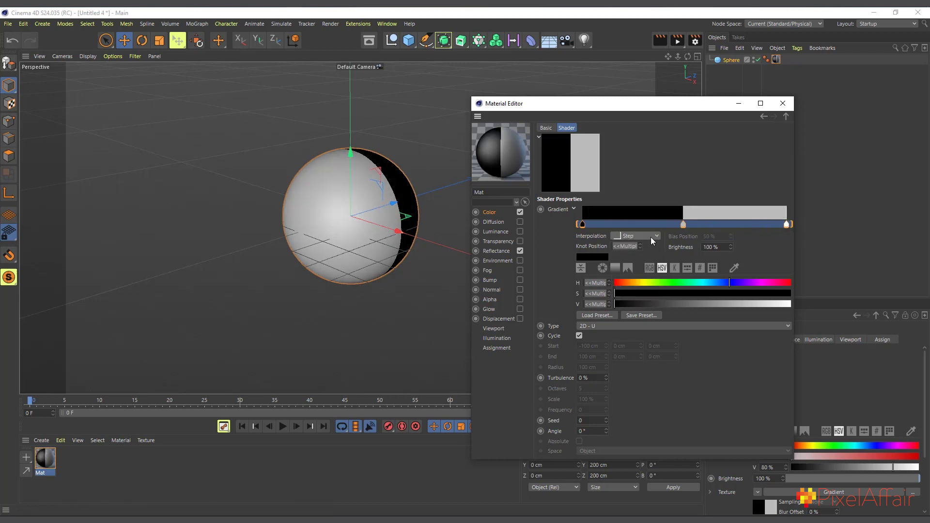
{"action": "right_click", "coordinate": [664, 211]}
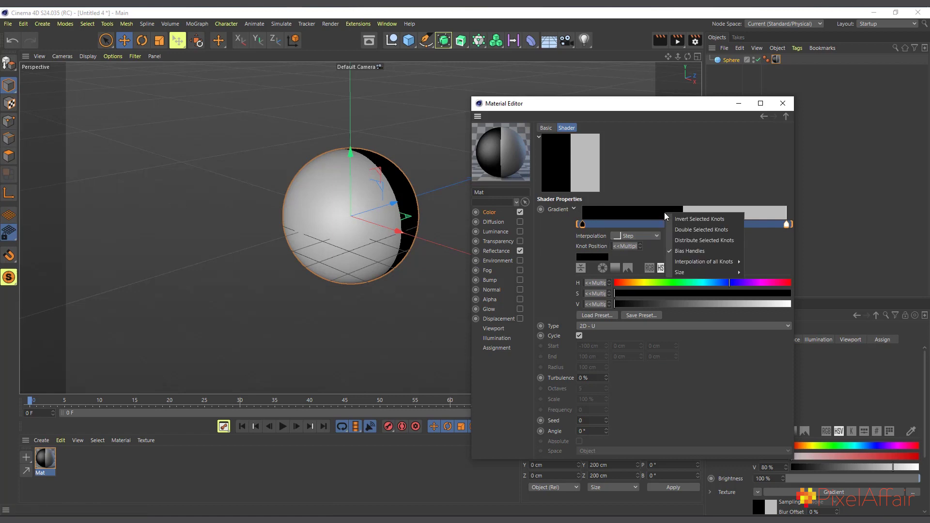
{"action": "left_click", "coordinate": [699, 241]}
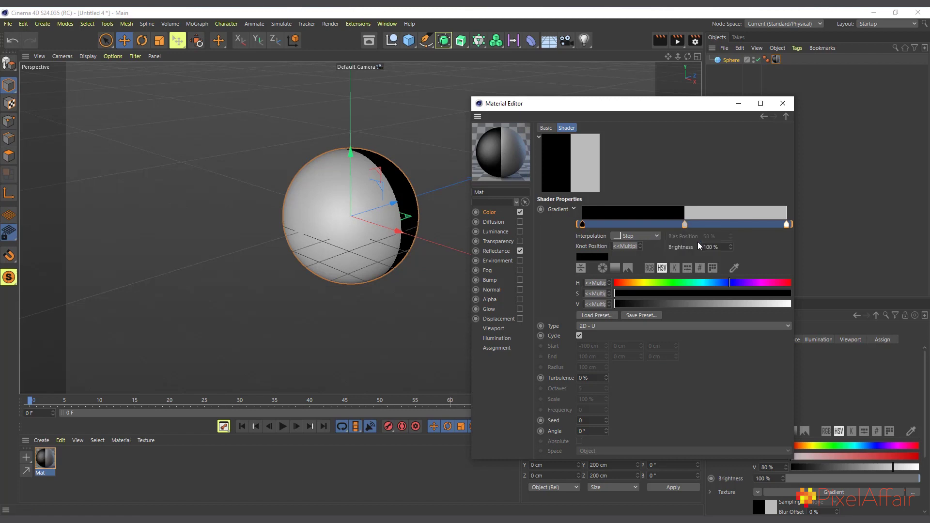
Reduce the selection to the black knot and distribute the gradient's knots into three equal bands.
{"action": "left_click", "coordinate": [583, 226]}
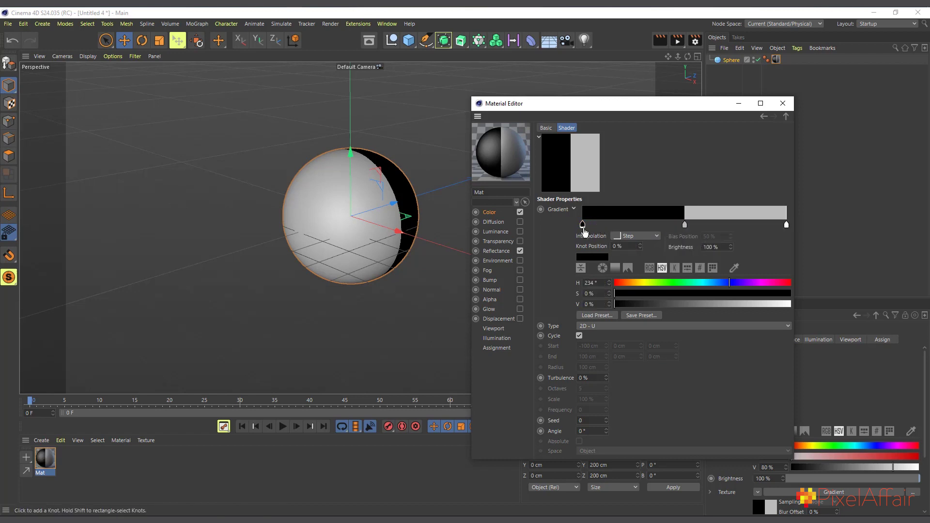
{"action": "right_click", "coordinate": [640, 214]}
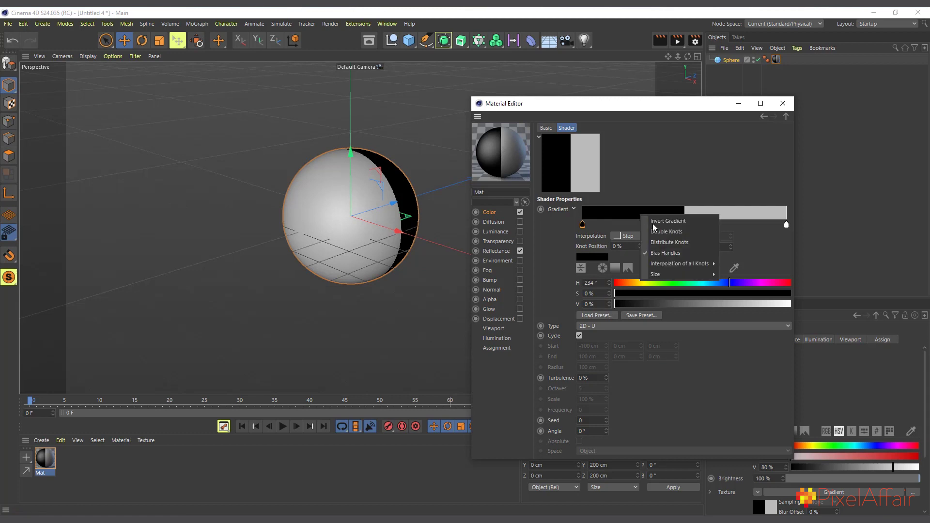
{"action": "left_click", "coordinate": [665, 243]}
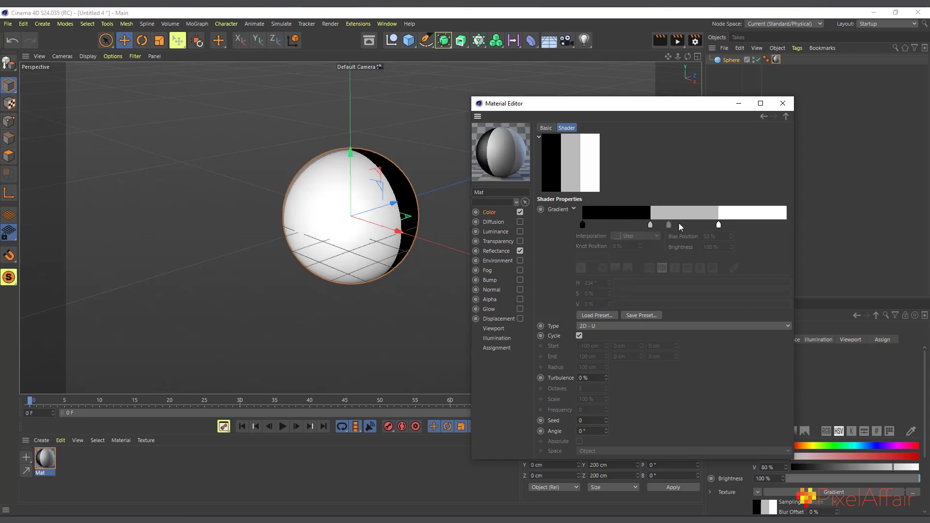
Recolor the black first gradient knot to pure red with H 360°, S 100% and V 100%.
{"action": "left_click_drag", "start_coordinate": [668, 224], "coordinate": [600, 215]}
{"action": "left_click", "coordinate": [582, 225]}
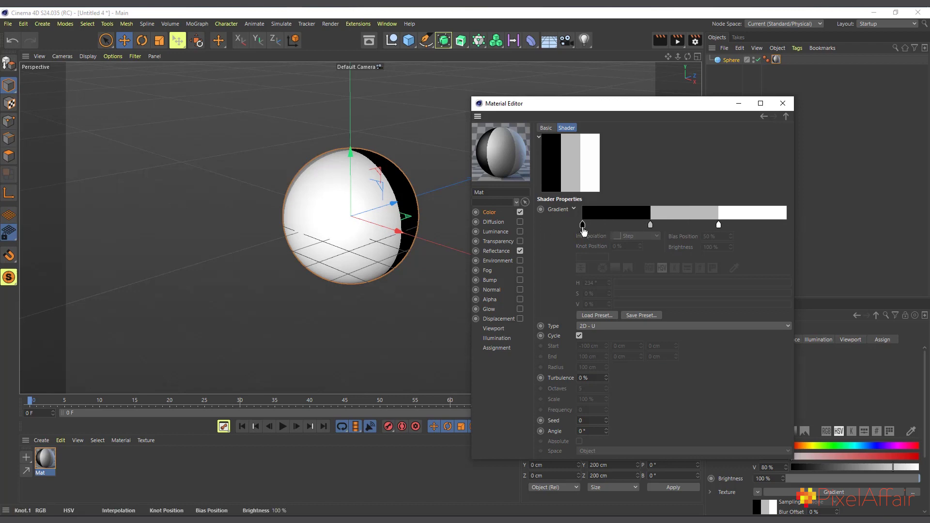
{"action": "double_click", "coordinate": [582, 225]}
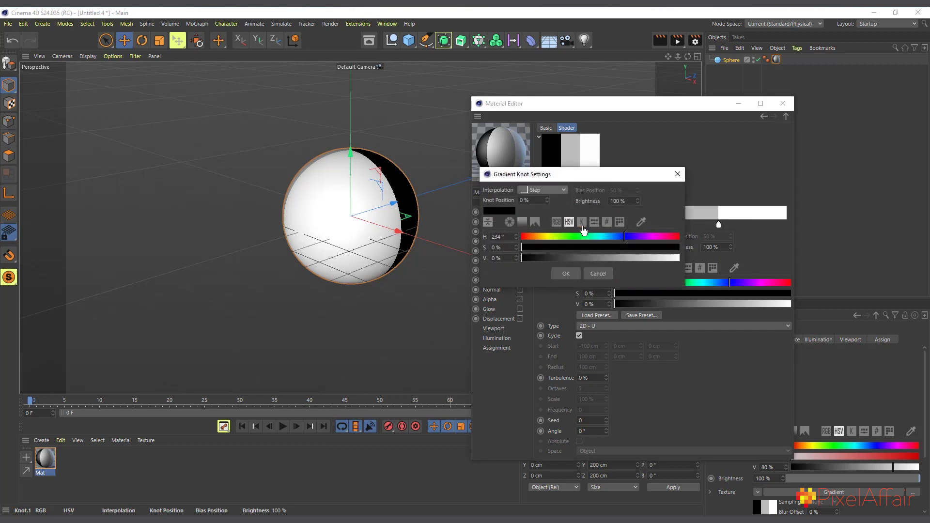
{"action": "left_click", "coordinate": [567, 274]}
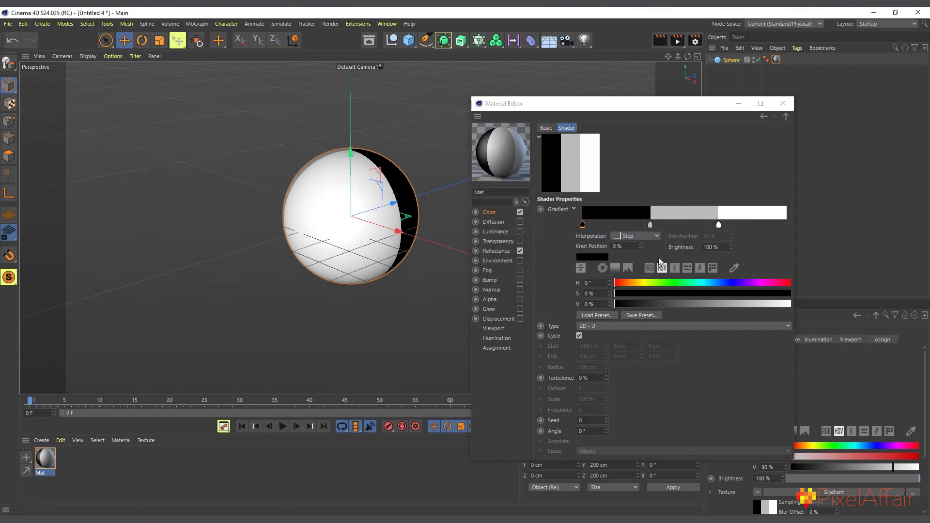
{"action": "double_click", "coordinate": [582, 225]}
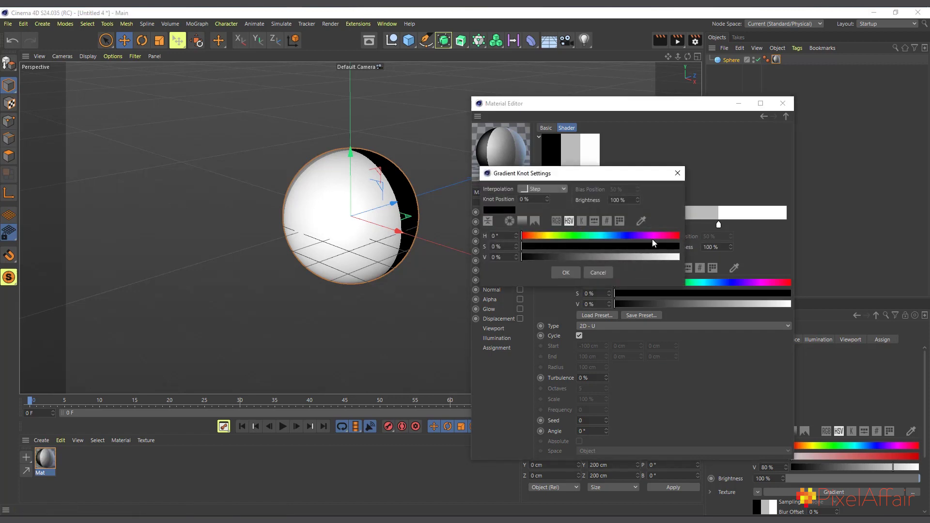
{"action": "mouse_move", "coordinate": [651, 236]}
{"action": "left_mouse_down"}
{"action": "mouse_move", "coordinate": [696, 233]}
{"action": "mouse_move", "coordinate": [679, 247]}
{"action": "left_mouse_up"}
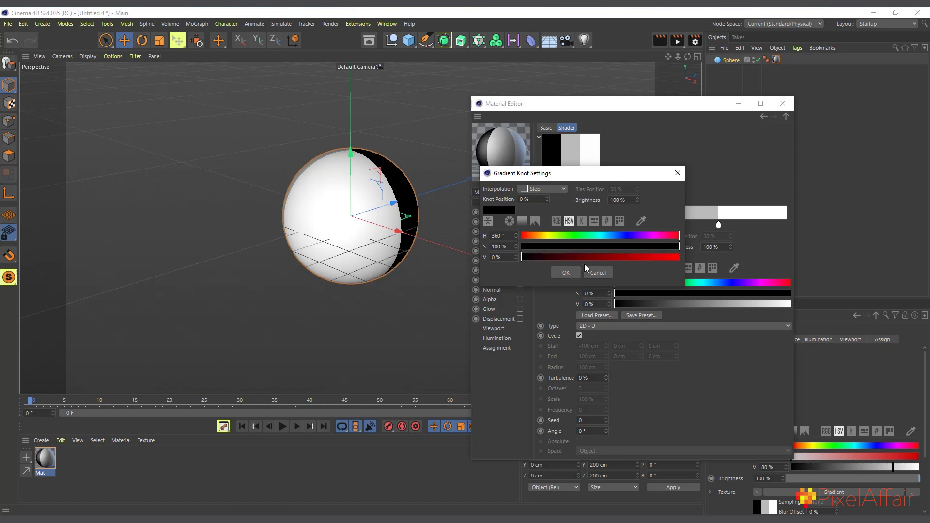
{"action": "left_click_drag", "start_coordinate": [586, 257], "coordinate": [679, 257]}
{"action": "left_click", "coordinate": [564, 272]}
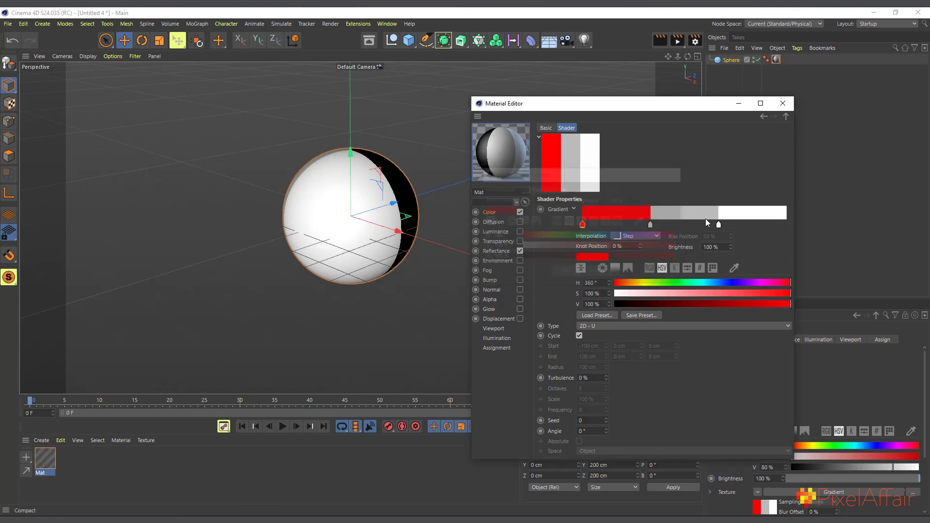
Recolor the gray middle gradient knot to pure blue with H 241°, S 100% and V 100%.
{"action": "double_click", "coordinate": [650, 224]}
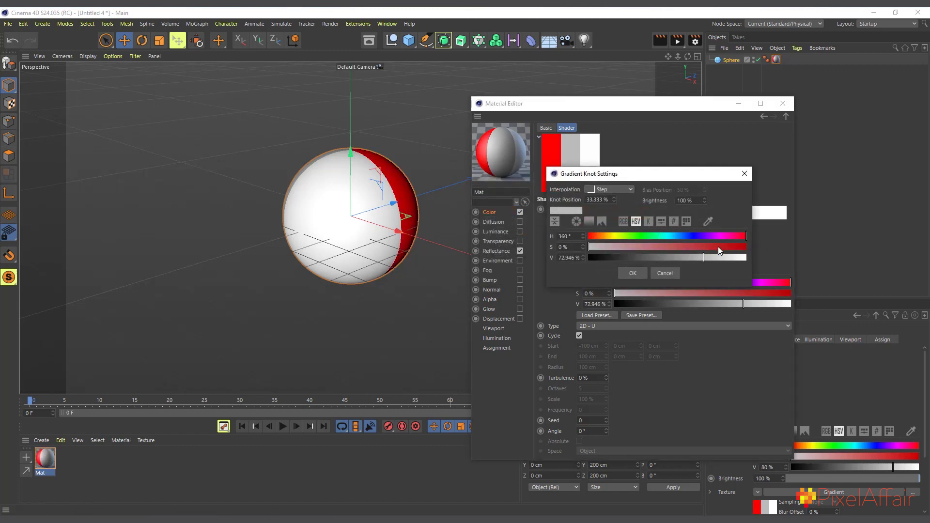
{"action": "left_click_drag", "start_coordinate": [717, 246], "coordinate": [755, 258]}
{"action": "left_click", "coordinate": [689, 236]}
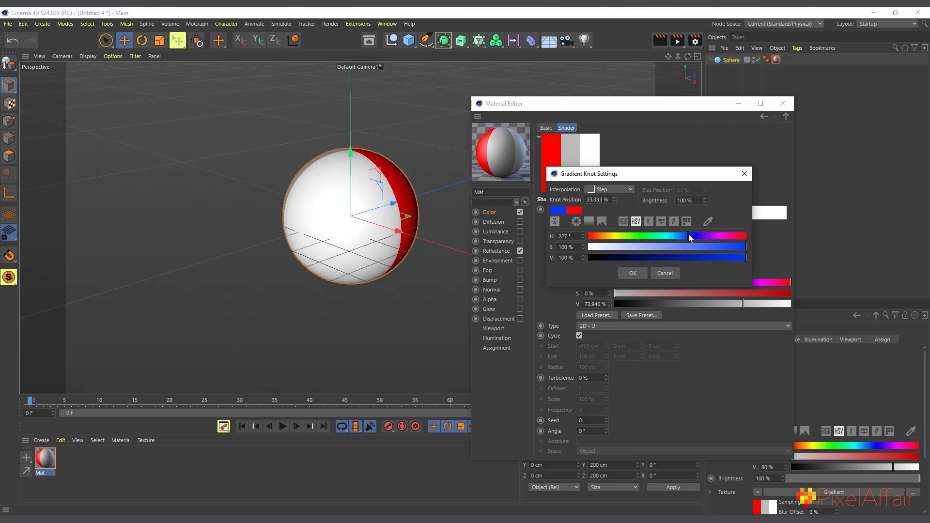
{"action": "left_click_drag", "start_coordinate": [690, 235], "coordinate": [694, 236]}
{"action": "left_click", "coordinate": [630, 274]}
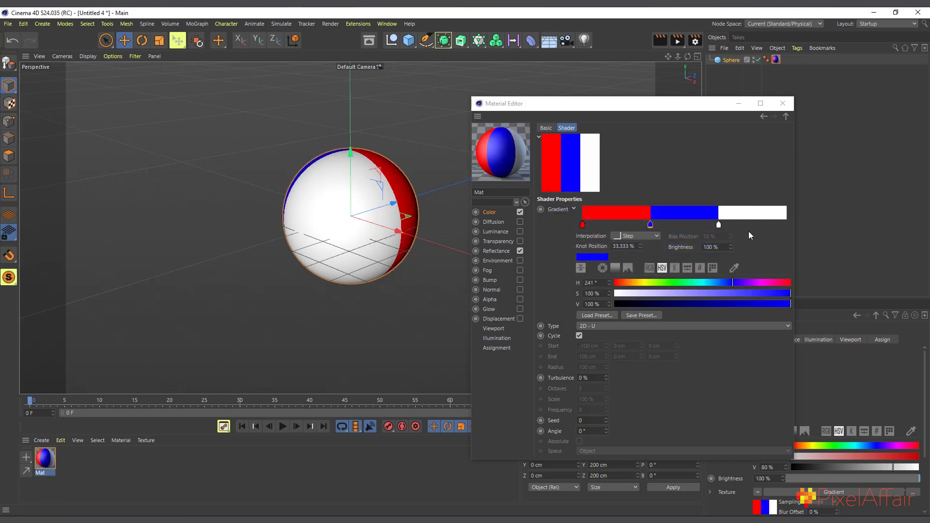
Recolor the white third gradient knot to yellow with H 54°, S 100% and V 100%, and double the gradient's knots.
{"action": "double_click", "coordinate": [718, 224]}
{"action": "left_click_drag", "start_coordinate": [711, 235], "coordinate": [851, 253]}
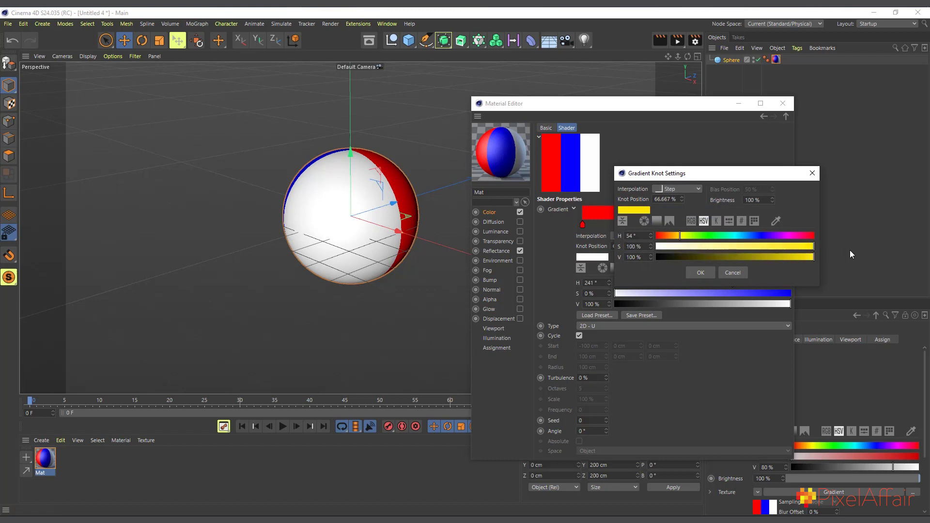
{"action": "left_click", "coordinate": [697, 273]}
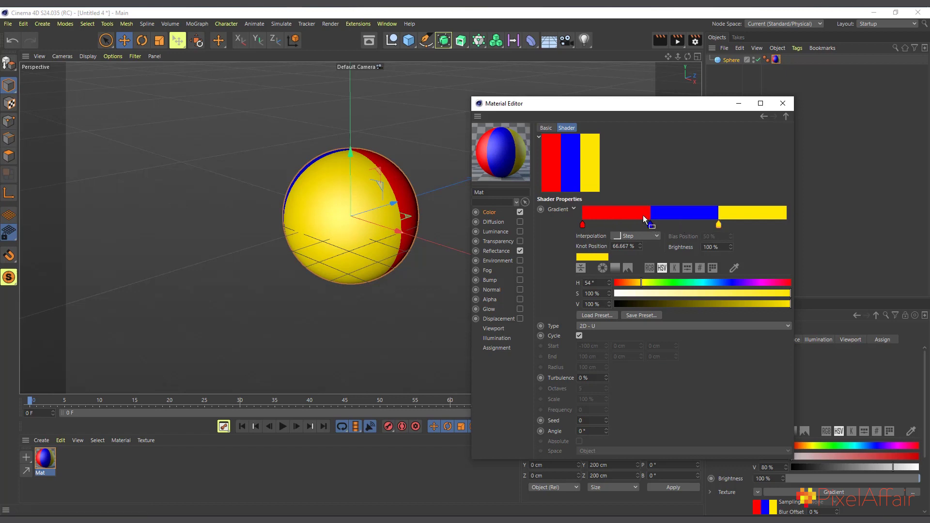
{"action": "right_click", "coordinate": [672, 213]}
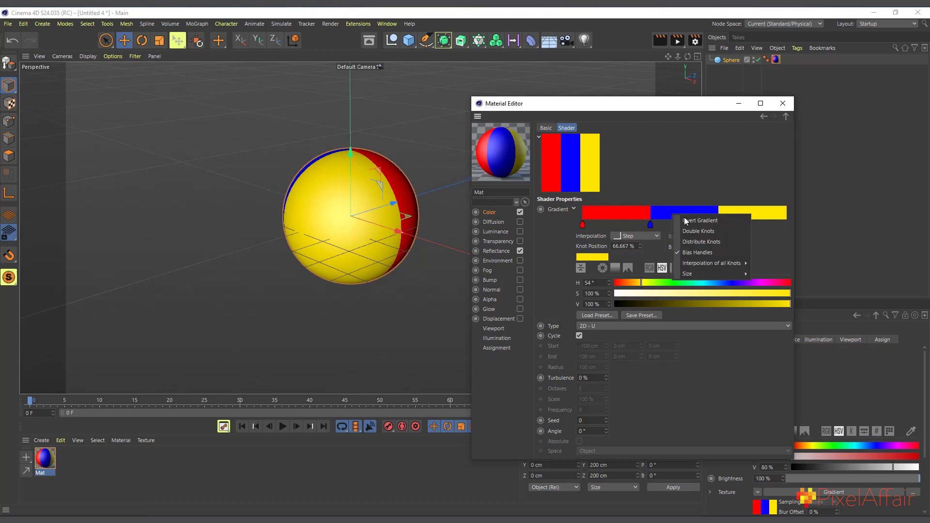
{"action": "left_click", "coordinate": [704, 234]}
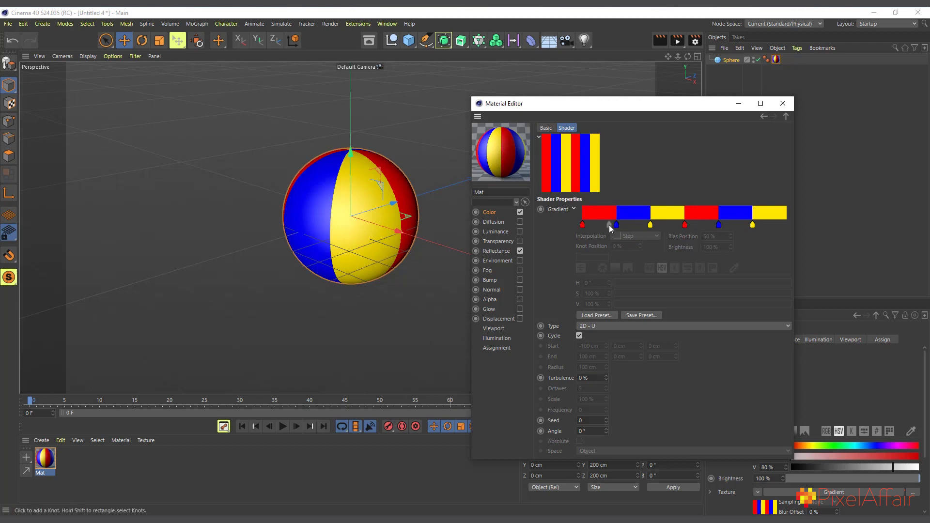
Turn the second, fourth and sixth gradient knots white with S 0%, and close the Material Editor.
{"action": "mouse_move", "coordinate": [616, 229]}
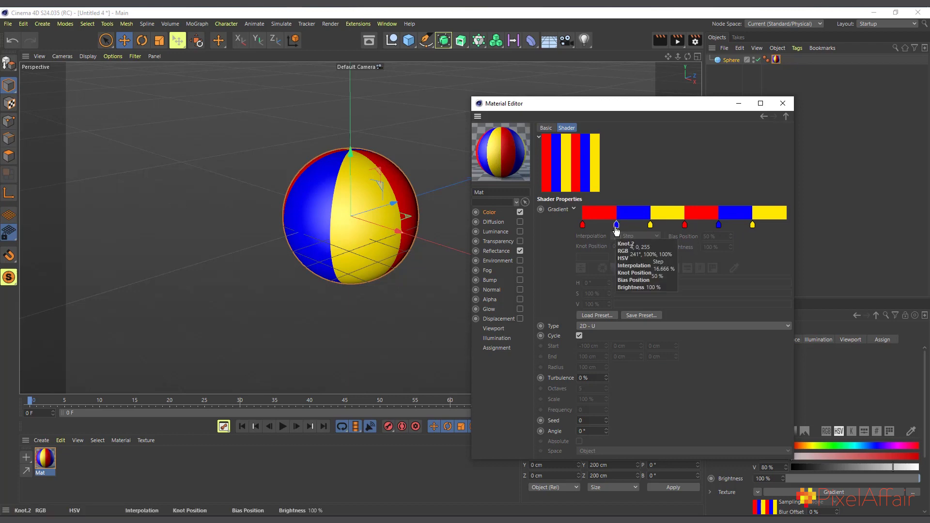
{"action": "left_click", "coordinate": [616, 226]}
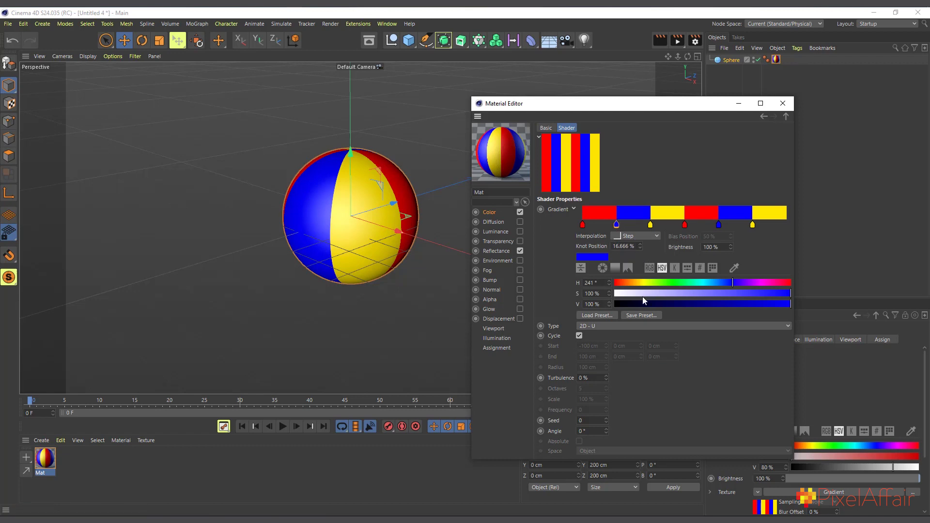
{"action": "left_click_drag", "start_coordinate": [642, 296], "coordinate": [615, 294]}
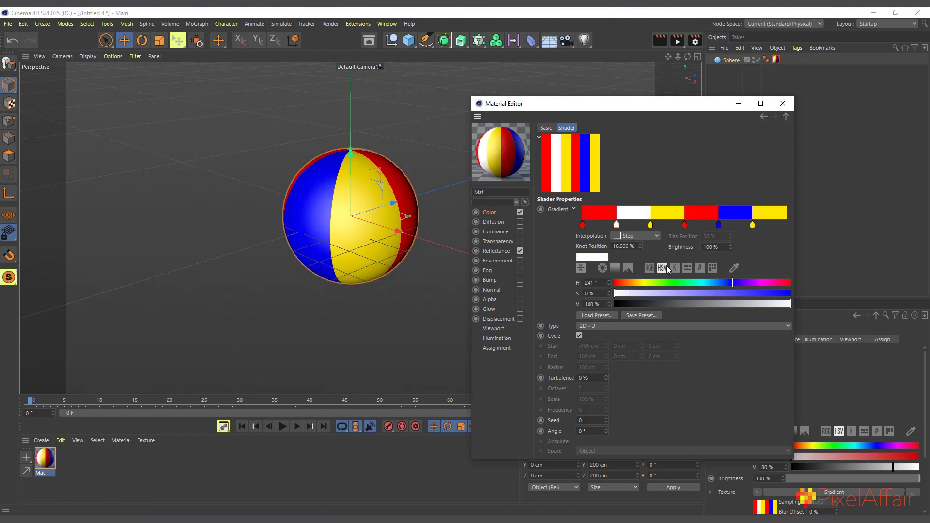
{"action": "left_click", "coordinate": [684, 224]}
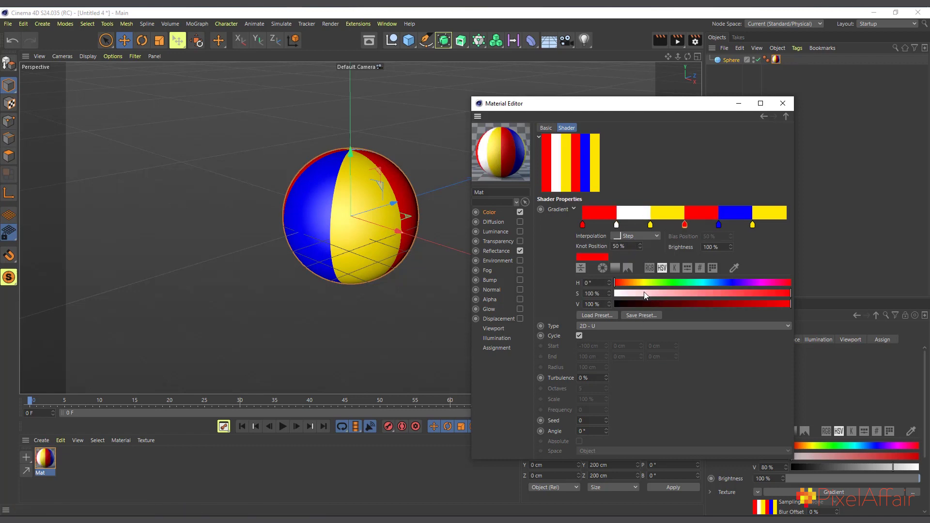
{"action": "left_click_drag", "start_coordinate": [645, 294], "coordinate": [614, 293]}
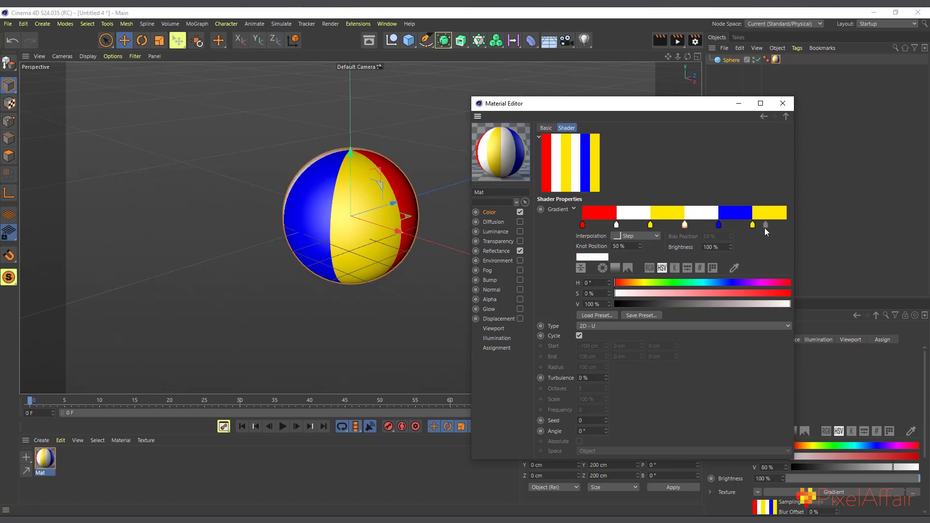
{"action": "left_click", "coordinate": [752, 224]}
{"action": "left_click_drag", "start_coordinate": [650, 294], "coordinate": [569, 298]}
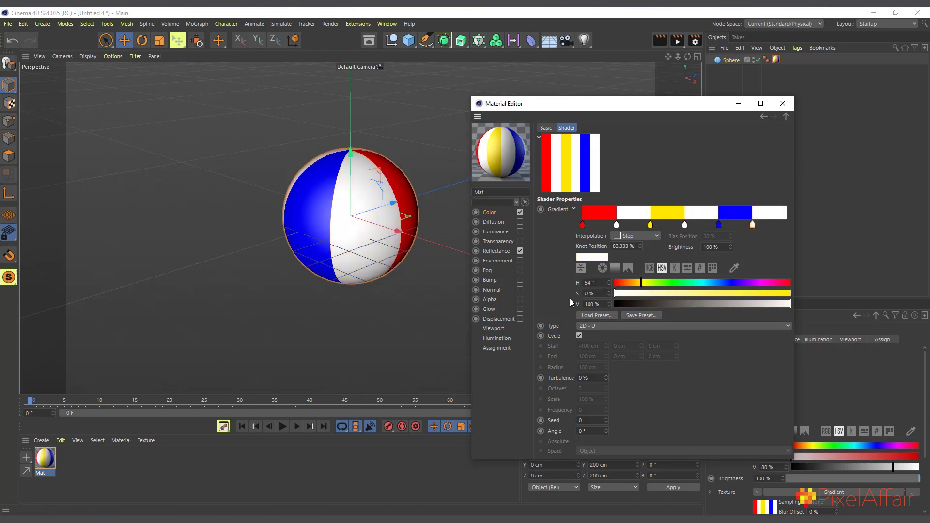
{"action": "left_click", "coordinate": [784, 104]}
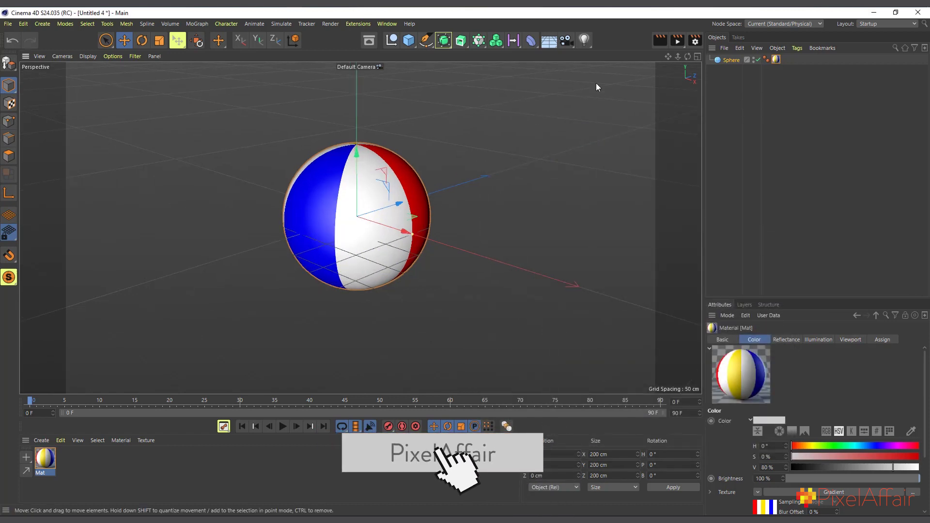
Reopen the sphere's material and wrap its Color channel gradient texture in a Layer shader, opening the layer's properties.
{"action": "left_click_drag", "start_coordinate": [368, 165], "coordinate": [367, 140], "text": "alt"}
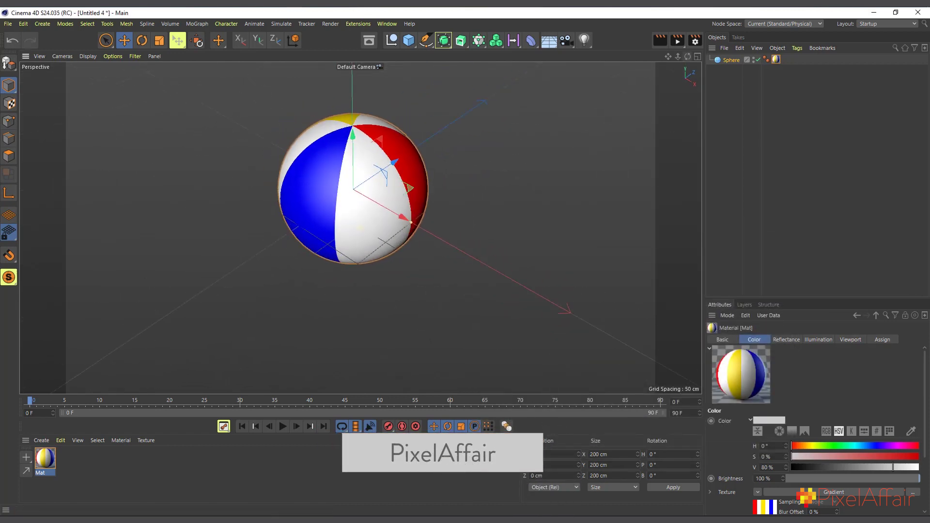
{"action": "scroll", "coordinate": [367, 140], "scroll_direction": "up", "scroll_amount": 2}
{"action": "scroll", "coordinate": [361, 116], "scroll_direction": "up", "scroll_amount": 3}
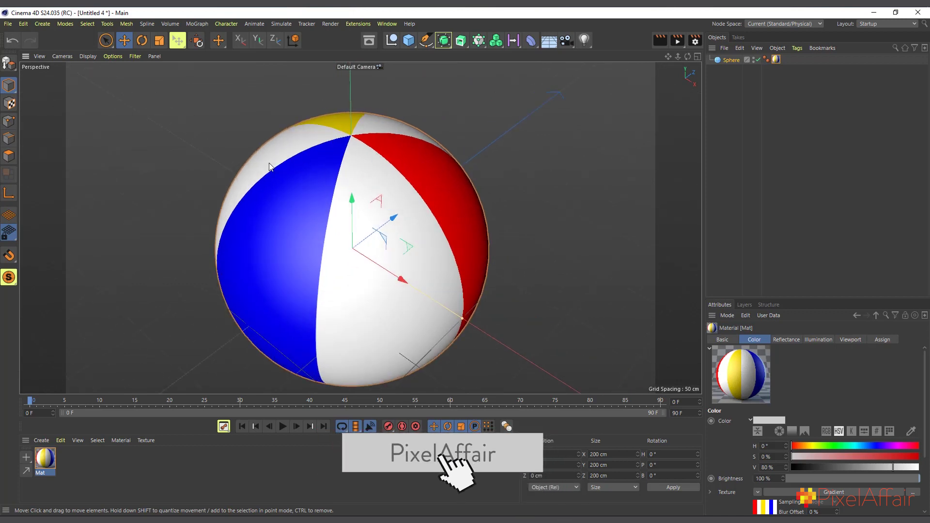
{"action": "double_click", "coordinate": [46, 459]}
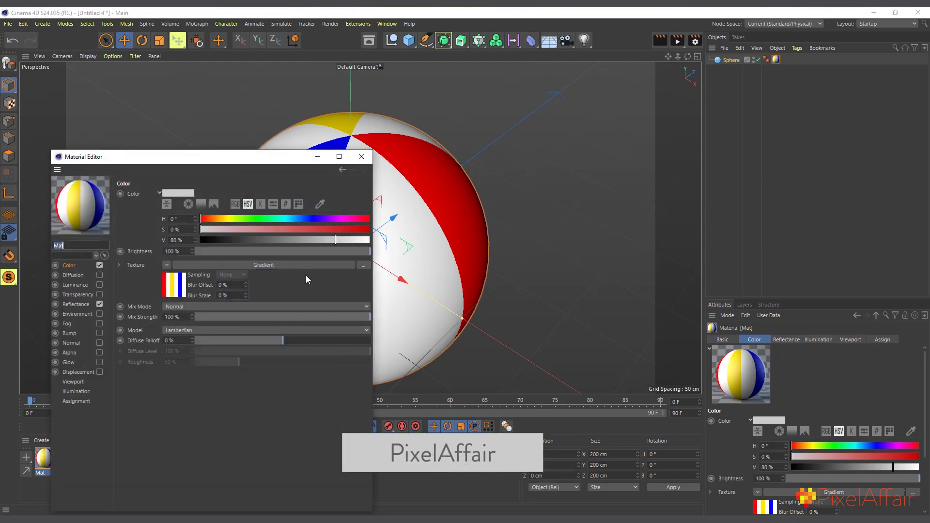
{"action": "left_click_drag", "start_coordinate": [252, 162], "coordinate": [514, 114]}
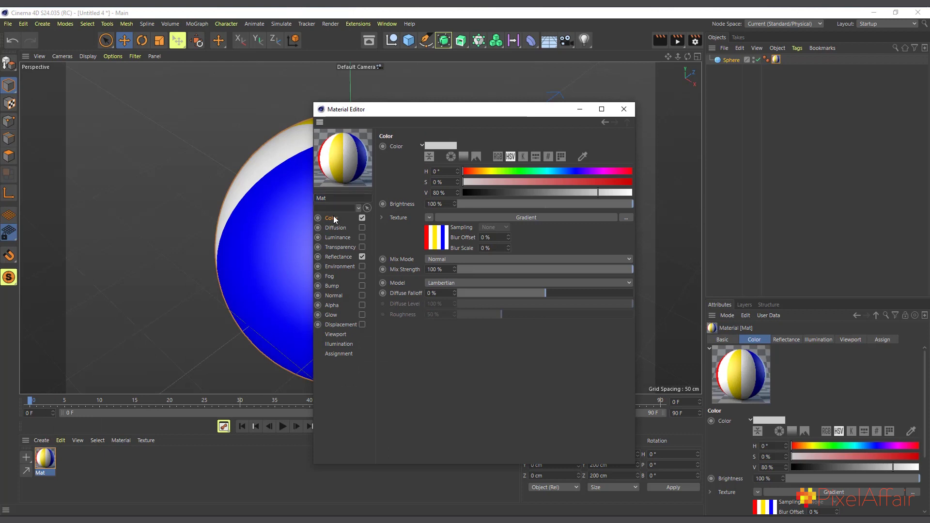
{"action": "left_click", "coordinate": [414, 219]}
{"action": "left_click", "coordinate": [428, 217]}
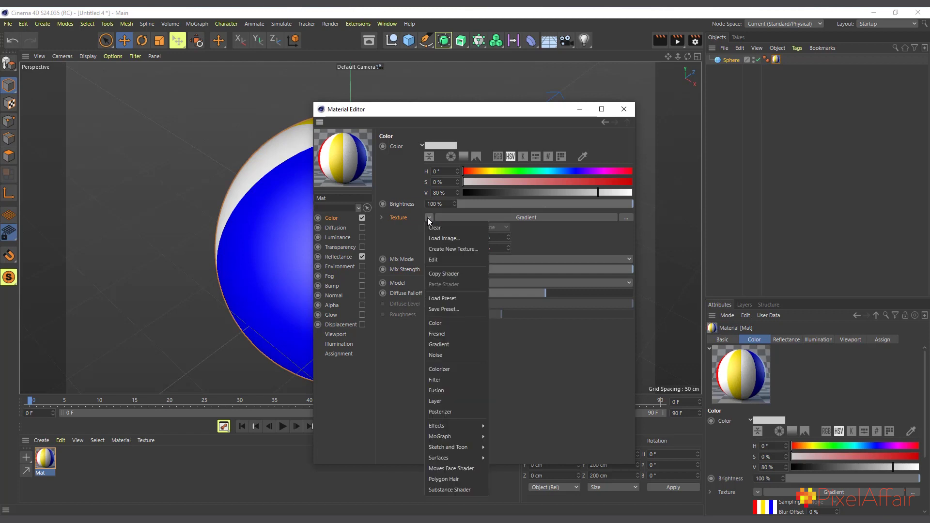
{"action": "left_click", "coordinate": [448, 402]}
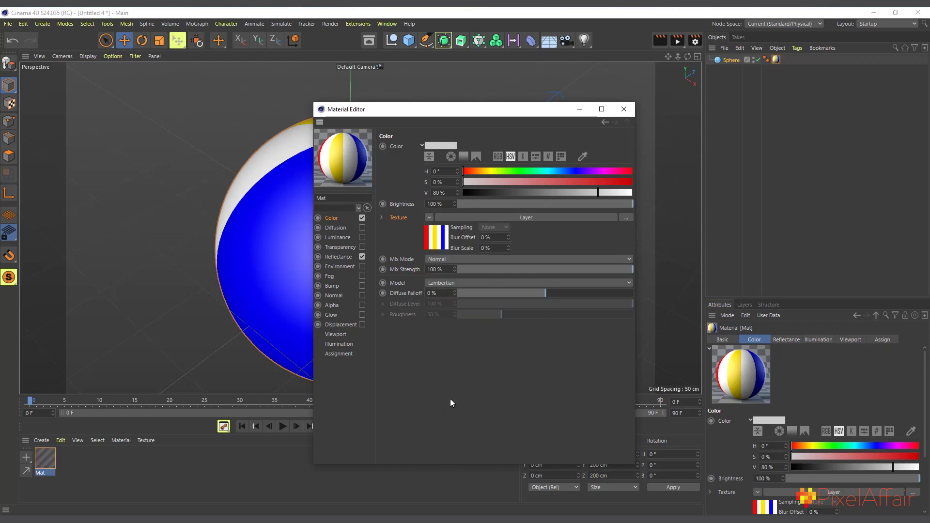
{"action": "left_click", "coordinate": [434, 240]}
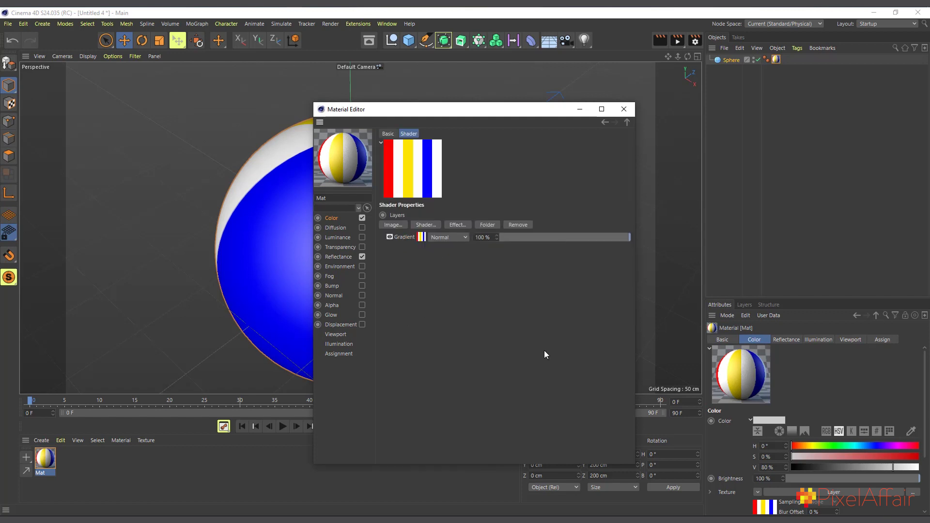
Add a second Gradient shader above the striped gradient in the Layer shader and open its properties.
{"action": "left_click", "coordinate": [426, 228]}
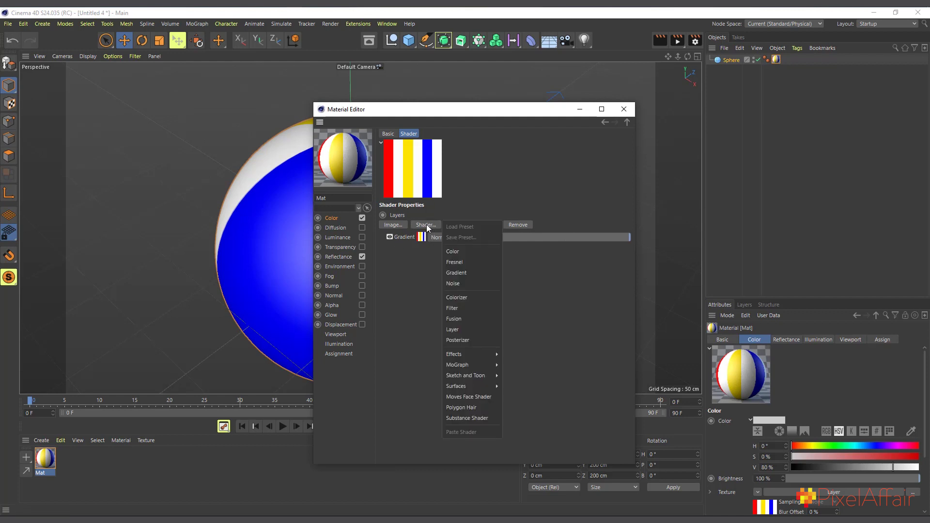
{"action": "left_click", "coordinate": [460, 273]}
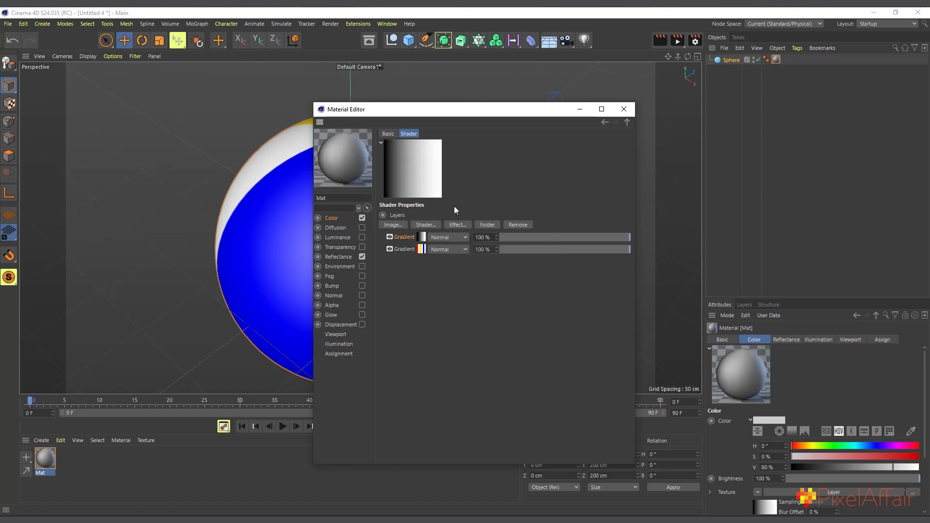
{"action": "left_click", "coordinate": [423, 237]}
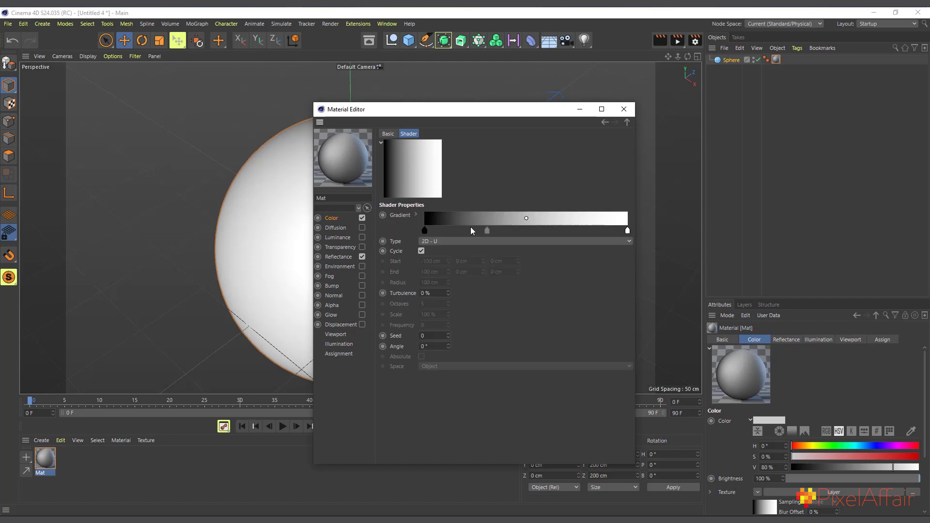
Set the interpolation of both the black and the white knot in the new gradient to Step.
{"action": "left_click", "coordinate": [424, 231]}
{"action": "left_click", "coordinate": [627, 230], "text": "shift"}
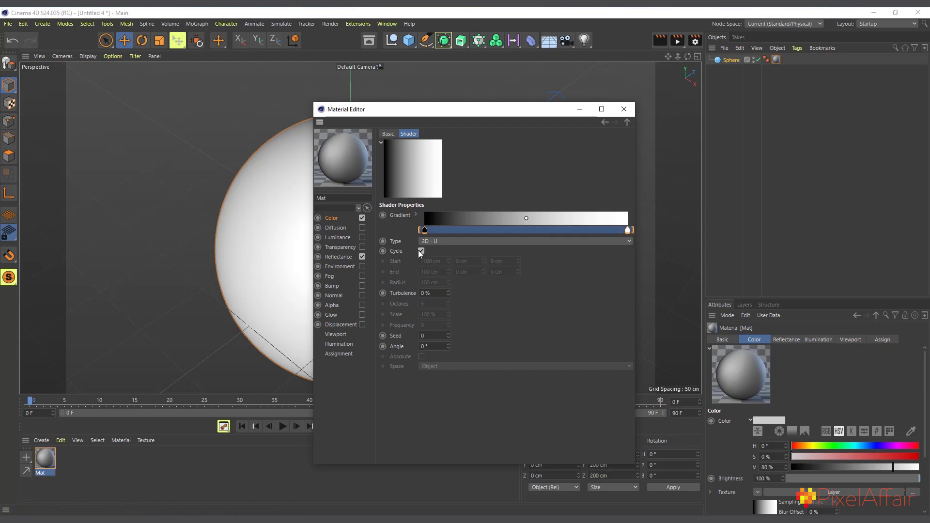
{"action": "left_click", "coordinate": [415, 215]}
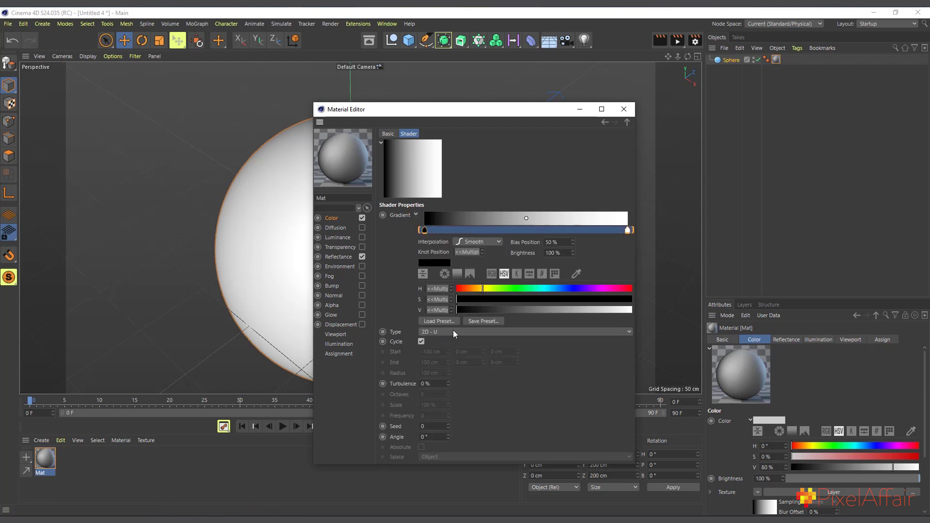
{"action": "left_click", "coordinate": [465, 243]}
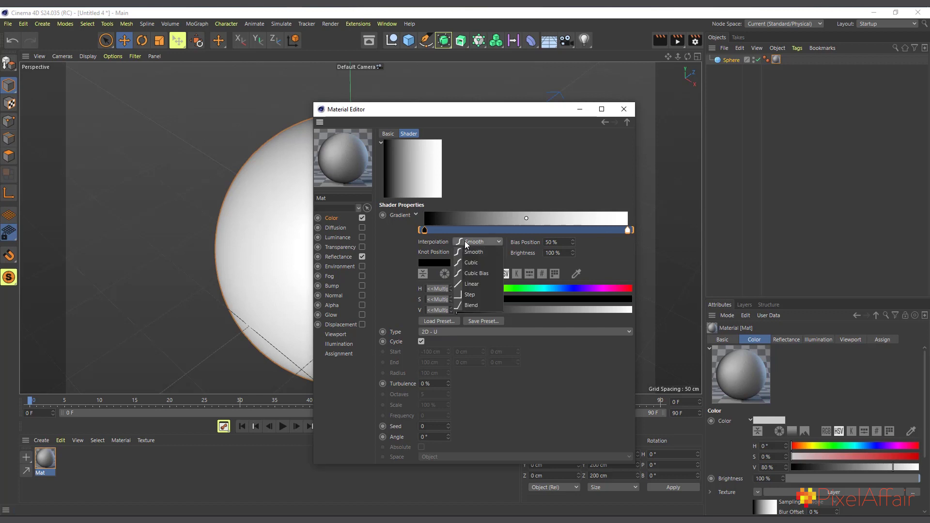
{"action": "left_click", "coordinate": [478, 295]}
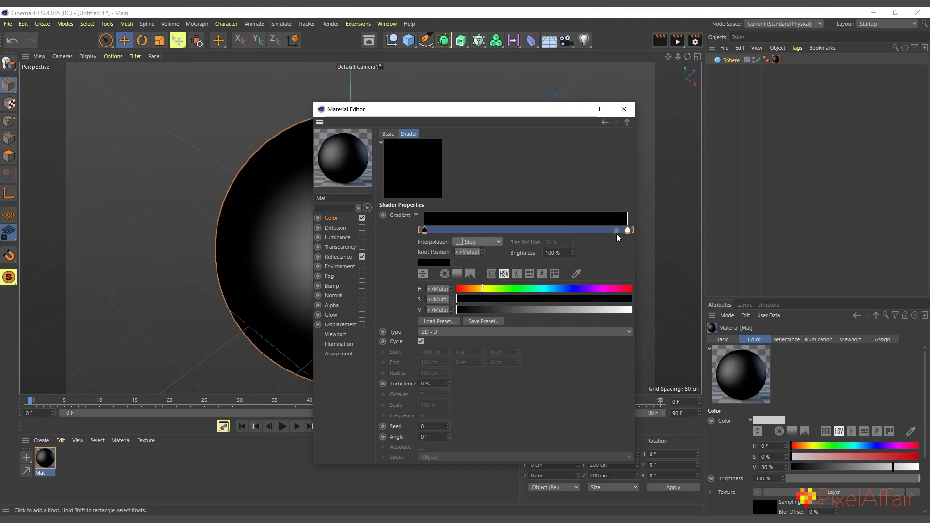
Add a black knot to the new gradient at about 42.7%, keeping its color and Step interpolation.
{"action": "left_click_drag", "start_coordinate": [618, 233], "coordinate": [510, 235]}
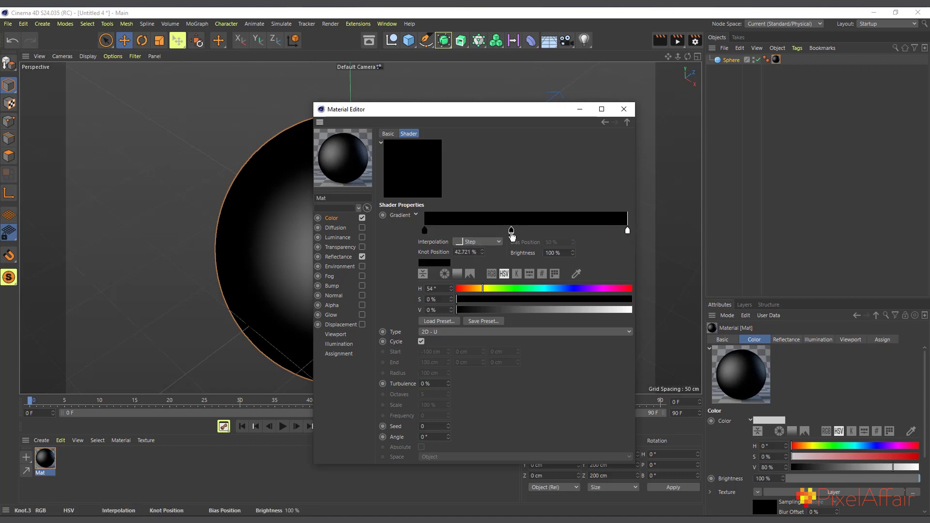
{"action": "double_click", "coordinate": [512, 231]}
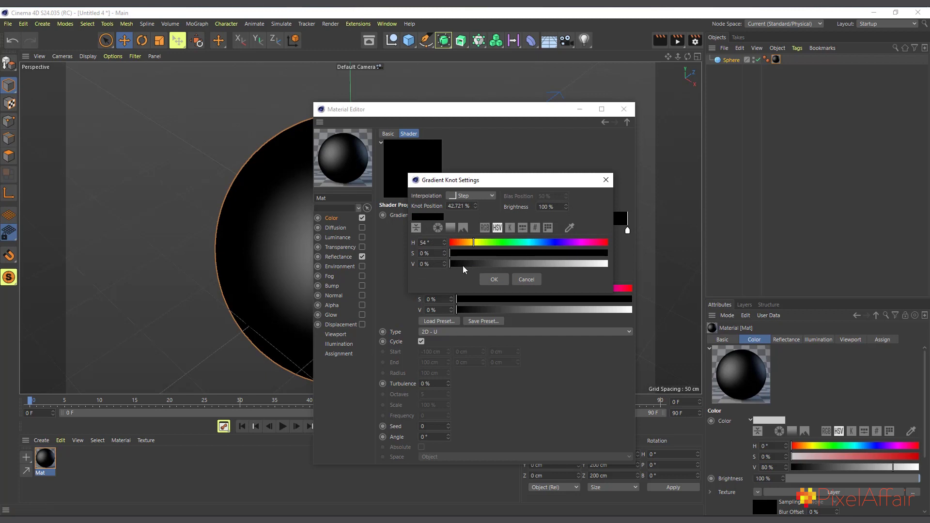
{"action": "left_click", "coordinate": [494, 279]}
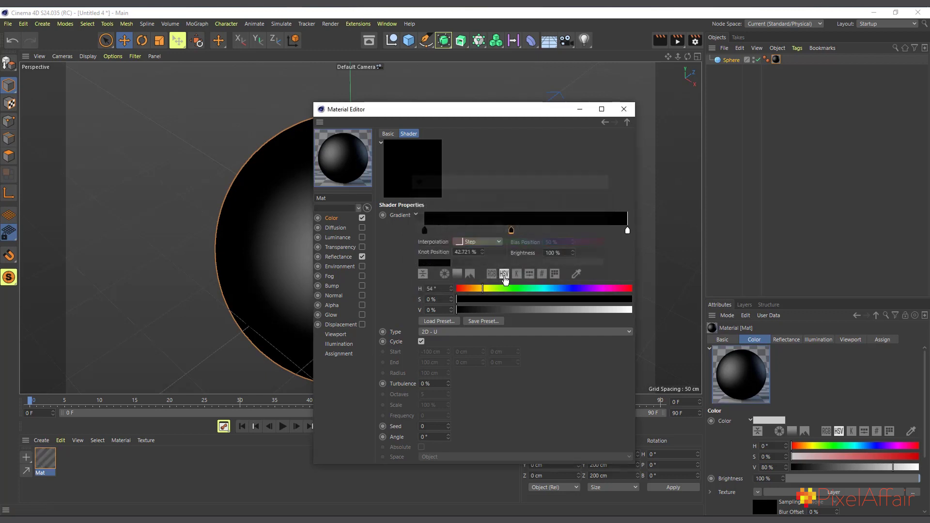
Recolor the first knot of the new gradient to white with V 100%.
{"action": "left_click", "coordinate": [424, 230]}
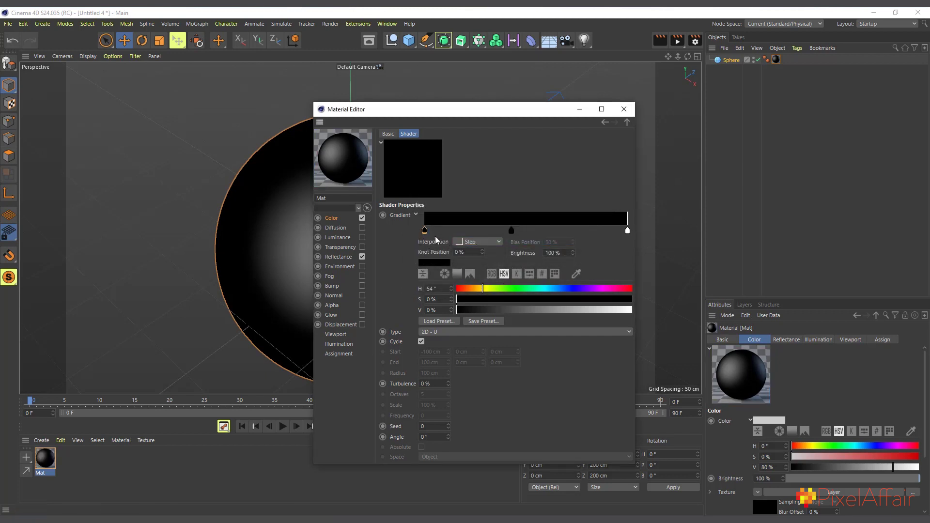
{"action": "double_click", "coordinate": [424, 230]}
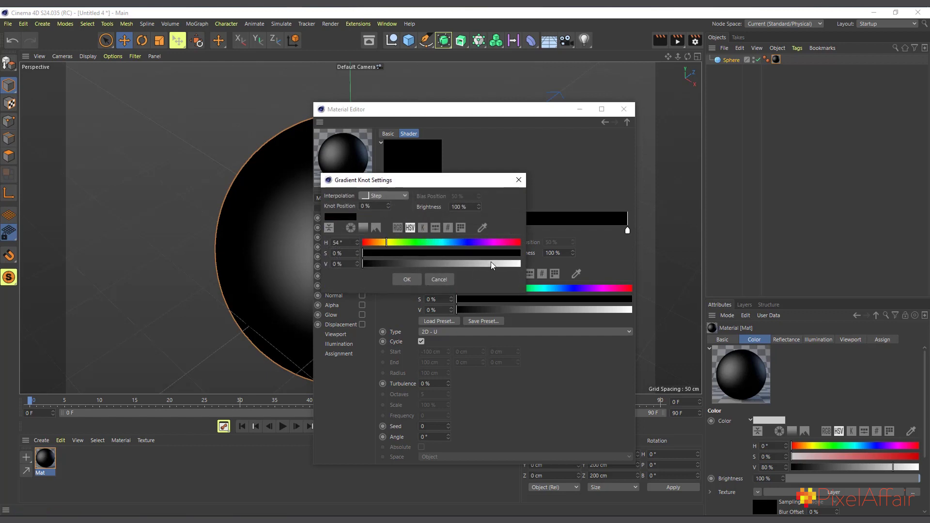
{"action": "left_click_drag", "start_coordinate": [490, 262], "coordinate": [525, 264]}
{"action": "left_click", "coordinate": [411, 280]}
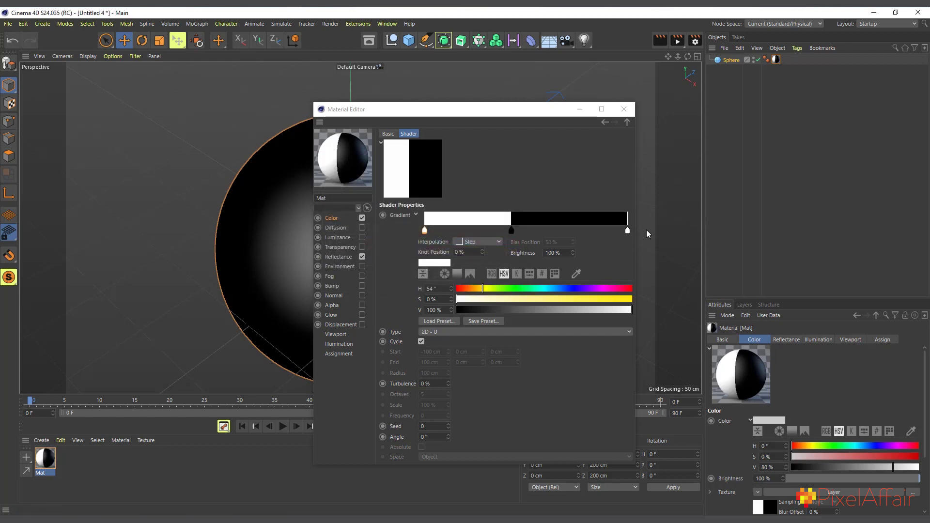
Move the black knot close to the gradient's start and the last white knot to about 88.5%, and uncover the sphere.
{"action": "left_click", "coordinate": [471, 231]}
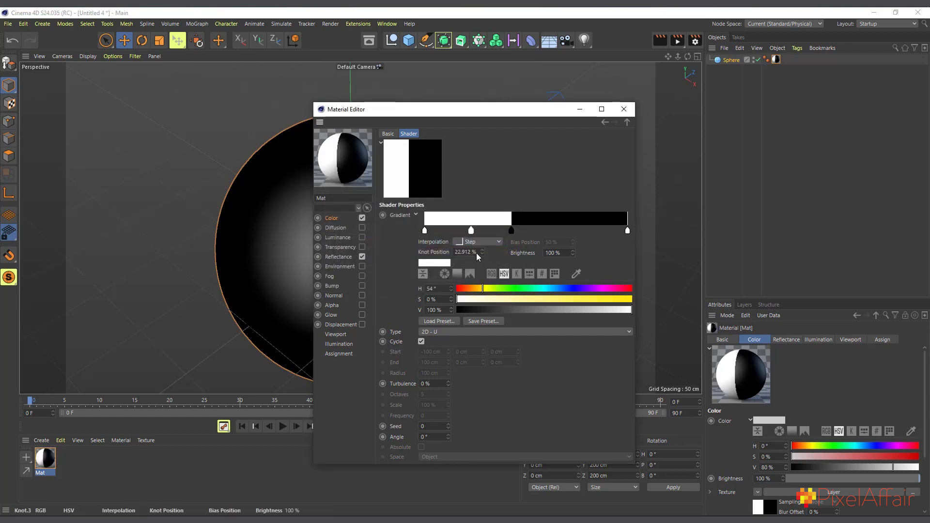
{"action": "left_click", "coordinate": [511, 230]}
{"action": "left_click_drag", "start_coordinate": [511, 231], "coordinate": [452, 235]}
{"action": "left_click_drag", "start_coordinate": [627, 231], "coordinate": [603, 231]}
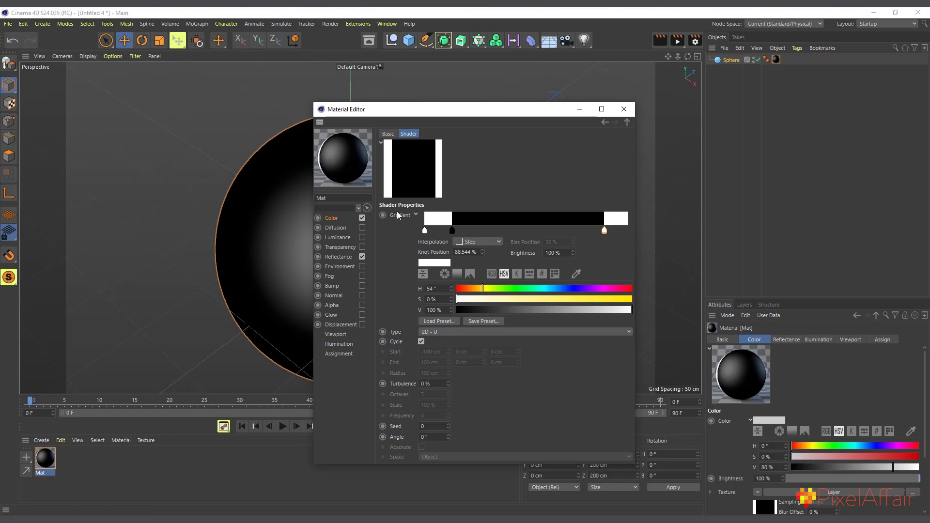
{"action": "left_click", "coordinate": [415, 214]}
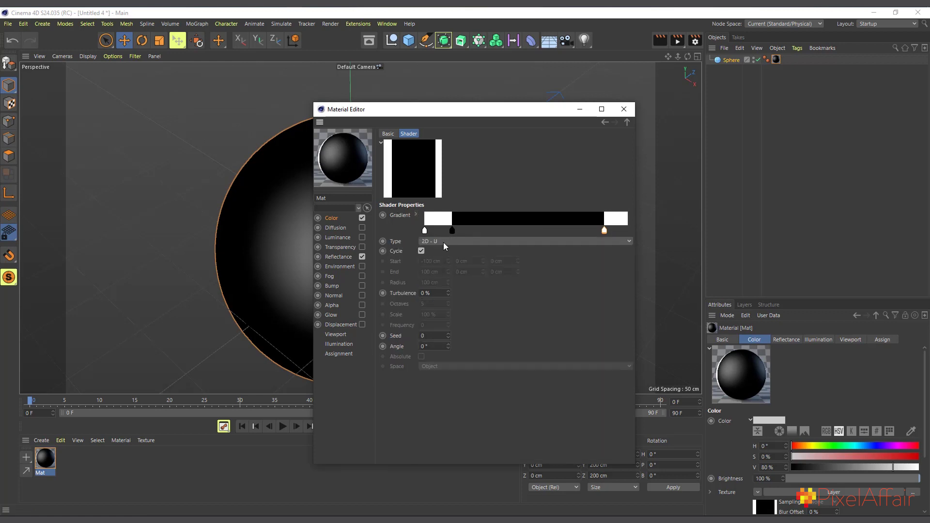
{"action": "left_click_drag", "start_coordinate": [495, 114], "coordinate": [746, 121]}
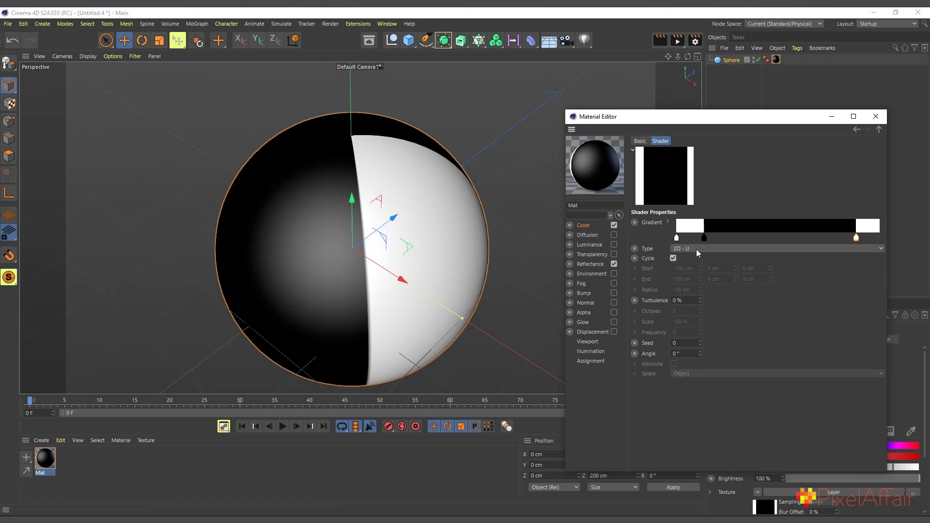
Set the black-and-white gradient's type to 2D - V and inspect the caps at the sphere's poles.
{"action": "left_click", "coordinate": [696, 249]}
{"action": "left_click", "coordinate": [690, 266]}
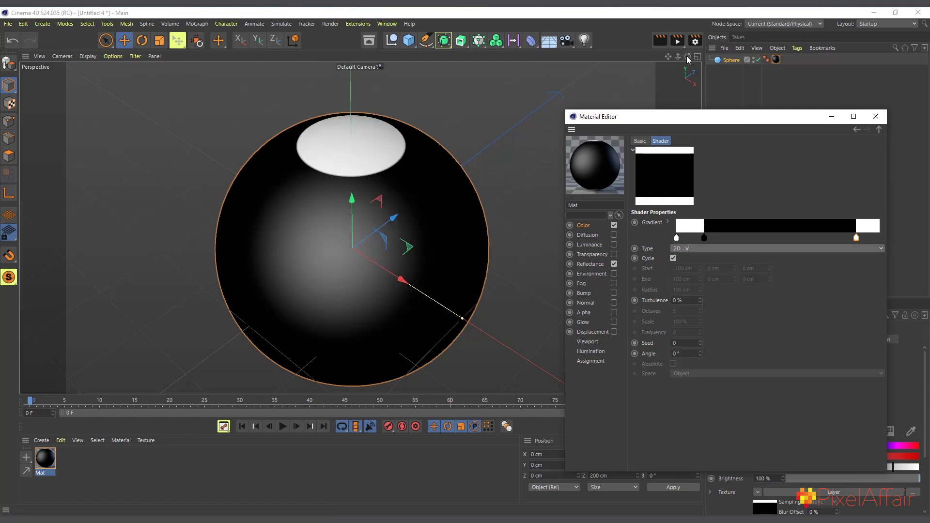
{"action": "left_click_drag", "start_coordinate": [687, 56], "coordinate": [356, 118]}
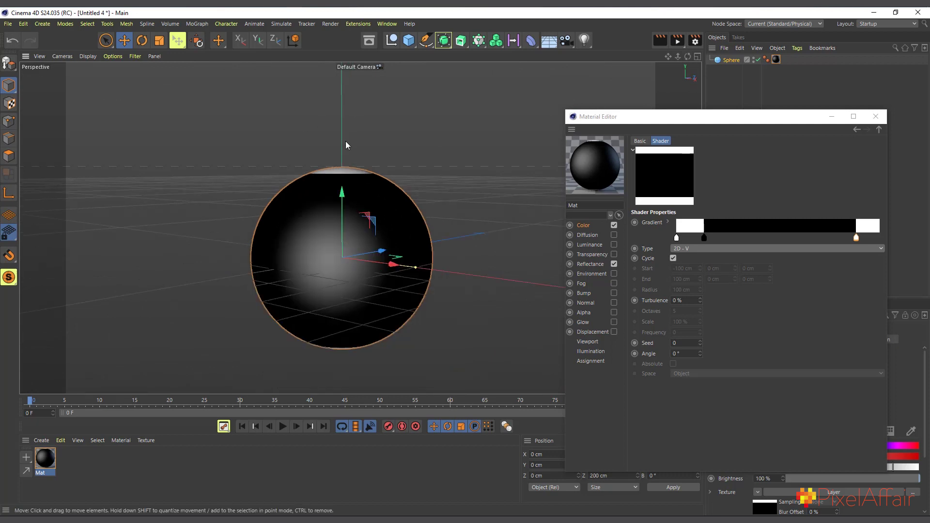
{"action": "scroll", "coordinate": [310, 351], "scroll_direction": "up", "scroll_amount": 5}
{"action": "scroll", "coordinate": [346, 344], "scroll_direction": "down", "scroll_amount": 4}
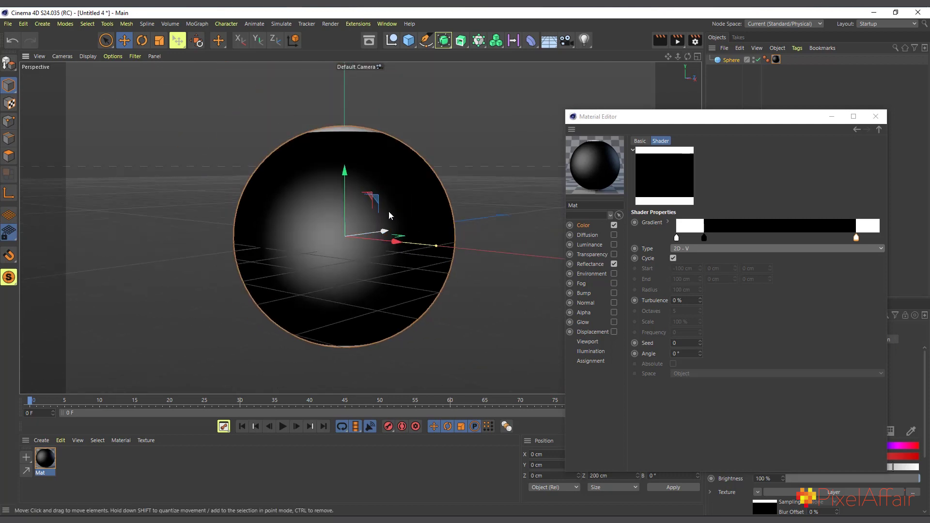
Return to the layer list and set the upper gradient layer's blend mode to Add.
{"action": "left_click", "coordinate": [879, 130]}
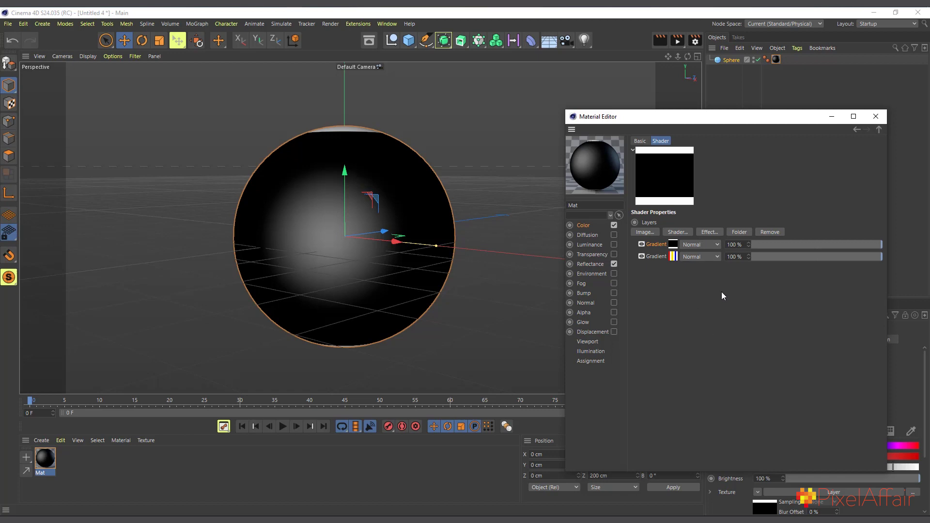
{"action": "left_click", "coordinate": [686, 245]}
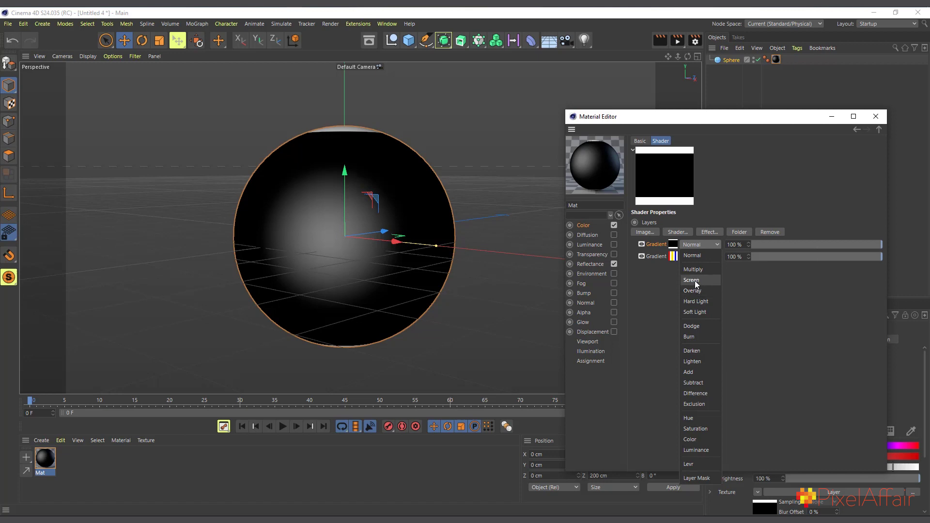
{"action": "left_click", "coordinate": [699, 374]}
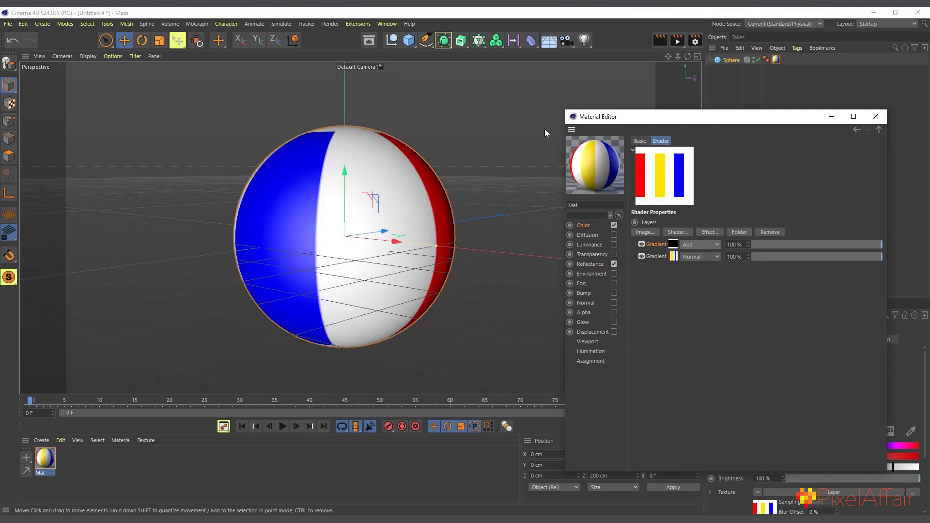
{"action": "left_click_drag", "start_coordinate": [687, 56], "coordinate": [318, 137]}
{"action": "scroll", "coordinate": [326, 112], "scroll_direction": "up", "scroll_amount": 4}
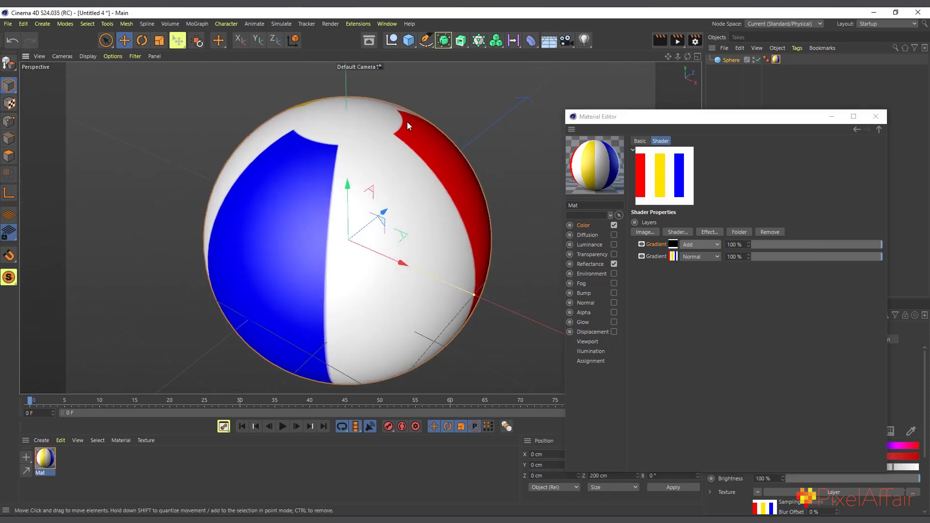
{"action": "scroll", "coordinate": [443, 240], "scroll_direction": "down", "scroll_amount": 2}
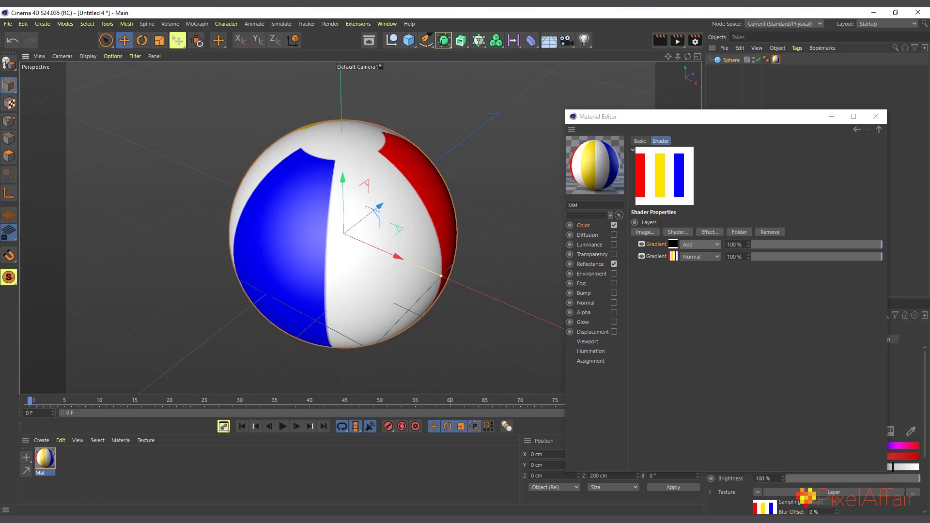
Close the Material Editor and look at the finished beach ball from a lower viewing angle.
{"action": "left_click", "coordinate": [874, 116]}
{"action": "scroll", "coordinate": [524, 234], "scroll_direction": "down", "scroll_amount": 3}
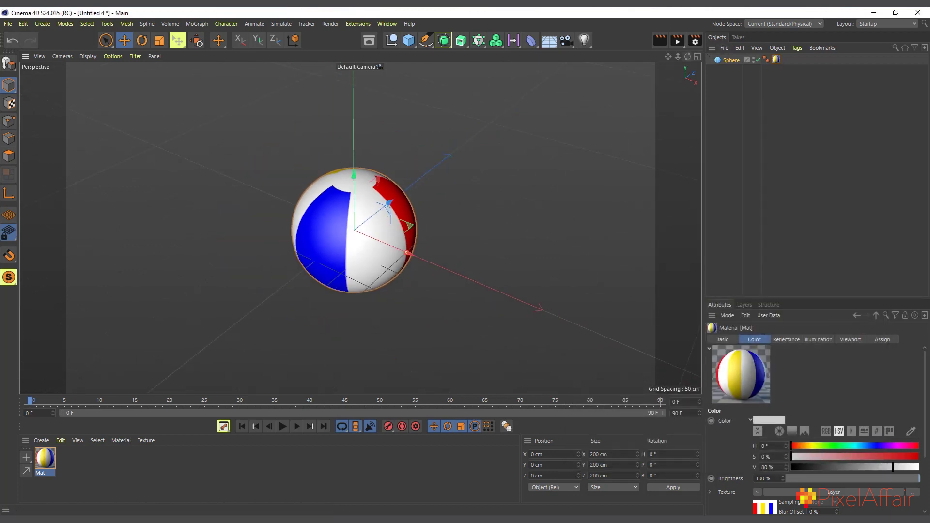
{"action": "left_click_drag", "start_coordinate": [687, 57], "coordinate": [594, 180]}
{"action": "scroll", "coordinate": [363, 316], "scroll_direction": "up", "scroll_amount": 1}
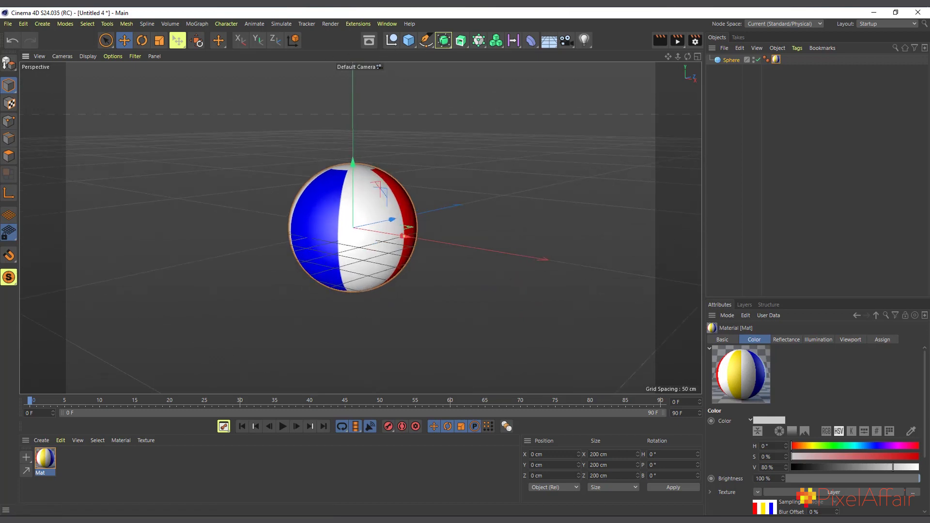
Add a MoGraph Plain effector to the scene and make it a child of the Sphere.
{"action": "left_click", "coordinate": [722, 61]}
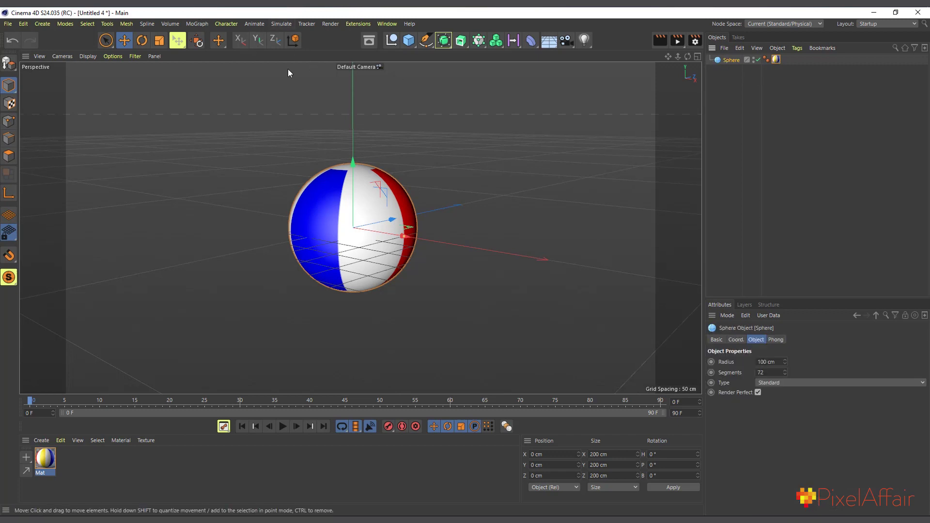
{"action": "left_click", "coordinate": [201, 23]}
{"action": "mouse_move", "coordinate": [202, 42]}
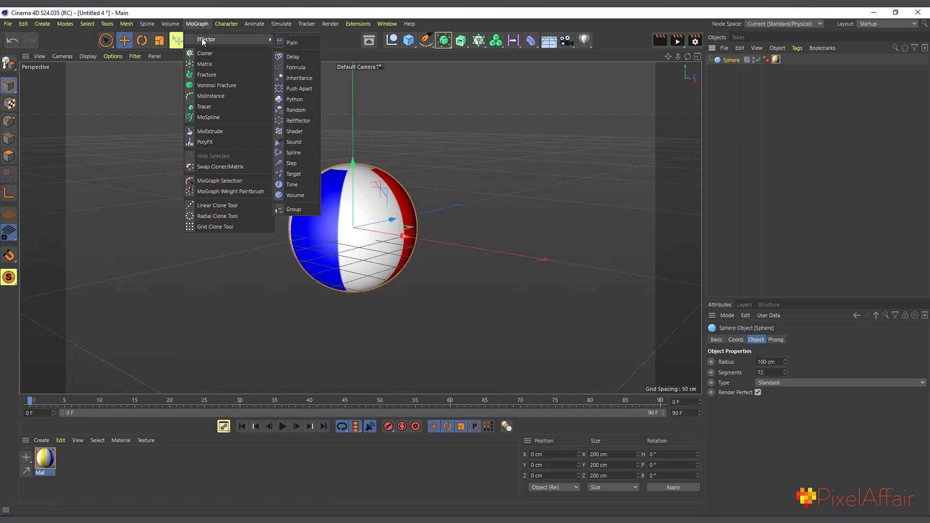
{"action": "left_click", "coordinate": [278, 43]}
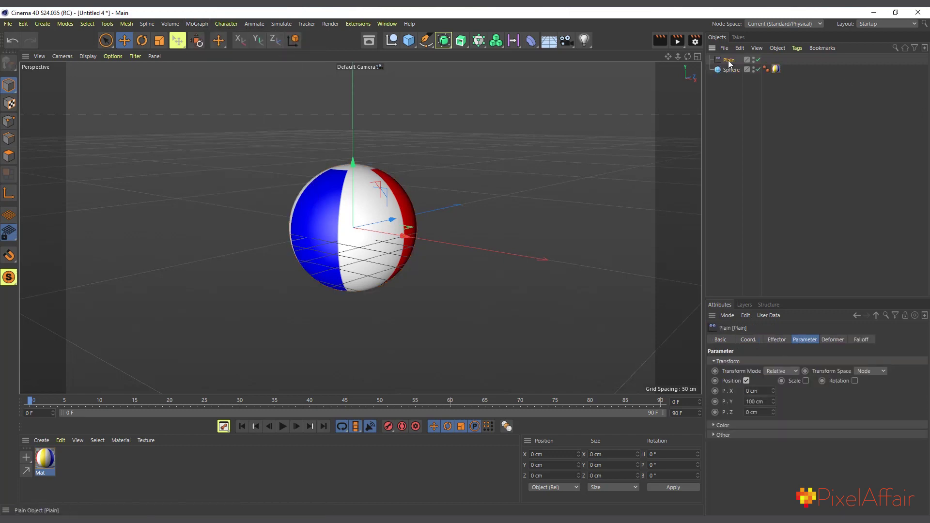
{"action": "left_click_drag", "start_coordinate": [731, 73], "coordinate": [731, 69]}
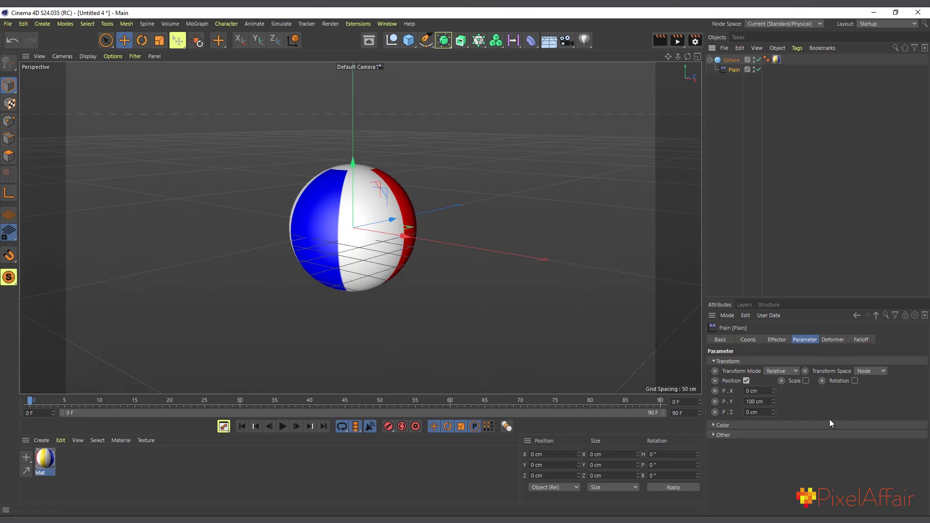
Set the Plain effector's deformation mode to Object.
{"action": "left_click", "coordinate": [833, 341]}
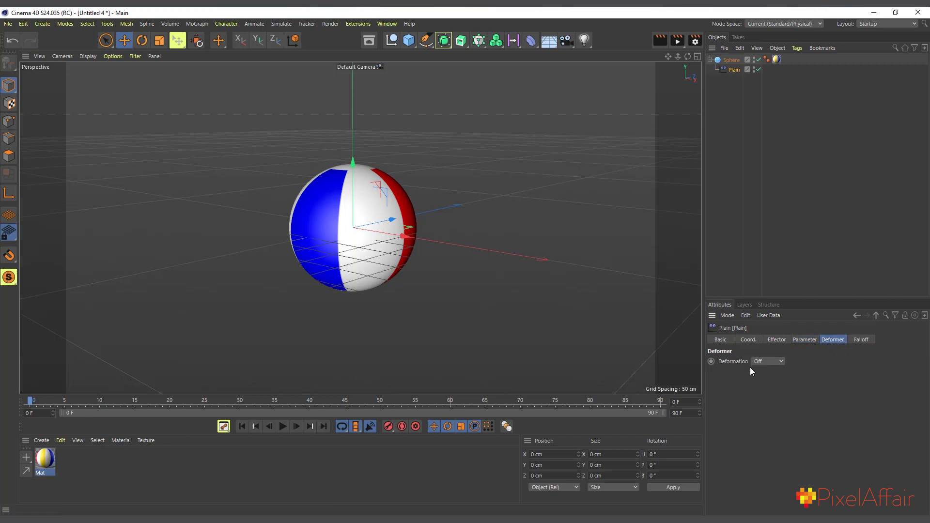
{"action": "left_click", "coordinate": [771, 362]}
{"action": "scroll", "coordinate": [347, 276], "scroll_direction": "up", "scroll_amount": 2}
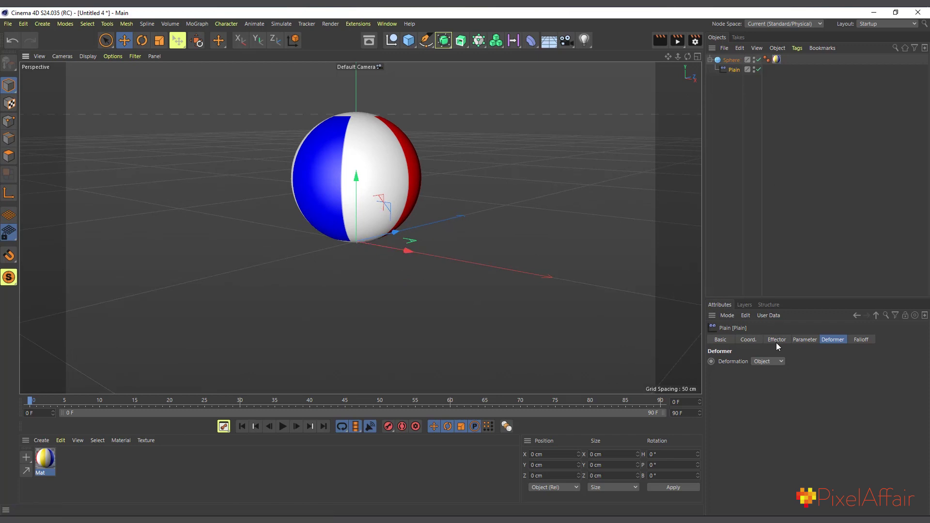
Set the Plain effector's P.Y to 400 cm, test the playback and return to the first frame.
{"action": "left_click", "coordinate": [798, 339]}
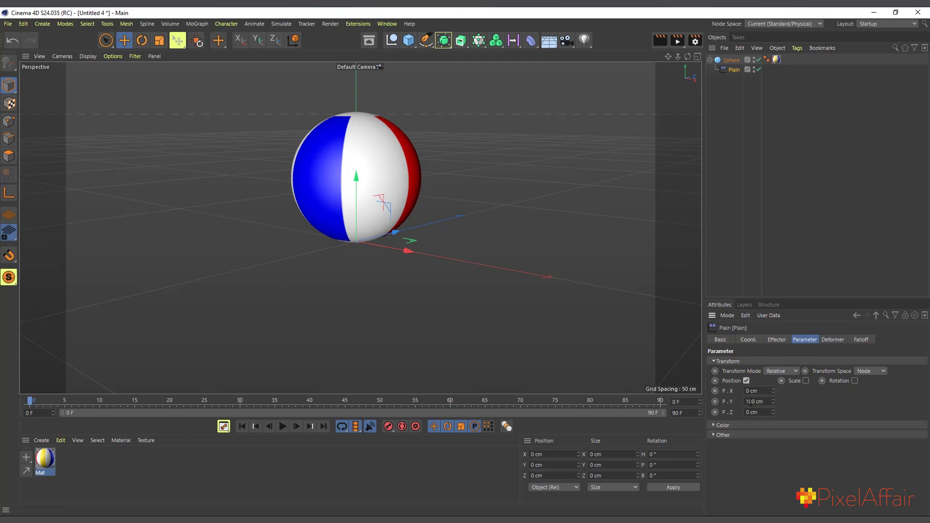
{"action": "scroll", "coordinate": [501, 310], "scroll_direction": "down", "scroll_amount": 3}
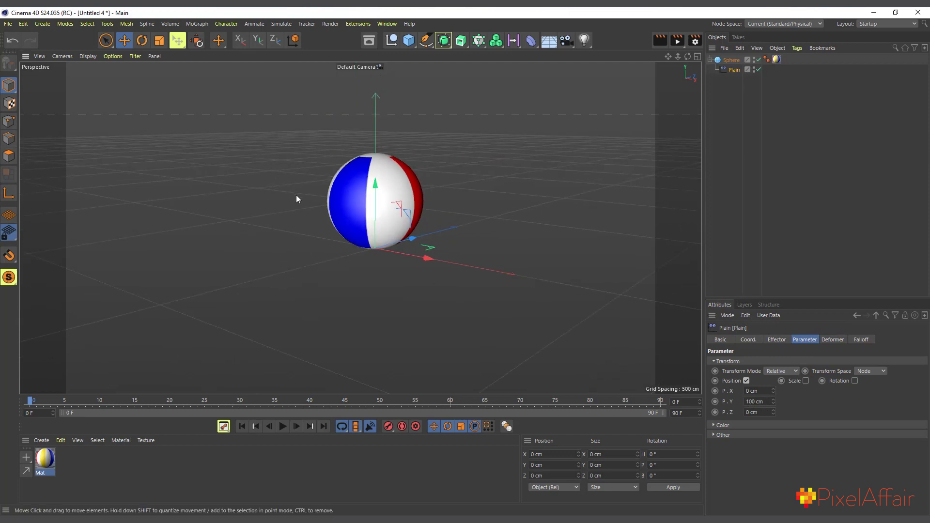
{"action": "scroll", "coordinate": [297, 198], "scroll_direction": "down", "scroll_amount": 1}
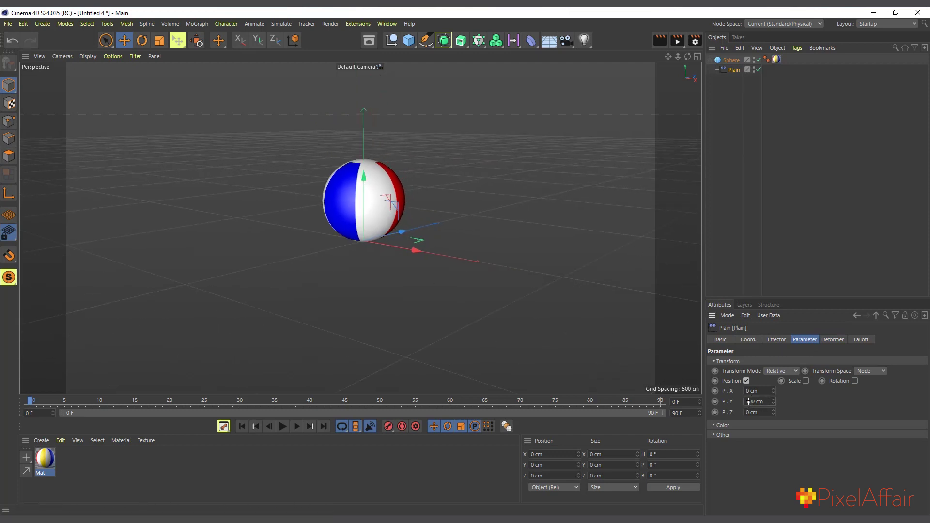
{"action": "key", "text": "Delete"}
{"action": "type", "text": "4"}
{"action": "key", "text": "Return"}
{"action": "scroll", "coordinate": [302, 257], "scroll_direction": "down", "scroll_amount": 3}
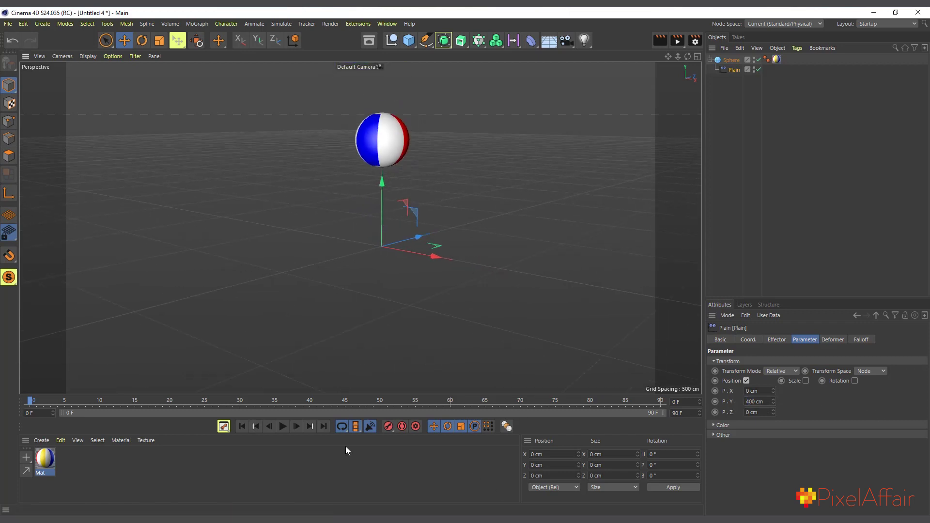
{"action": "left_click", "coordinate": [283, 426]}
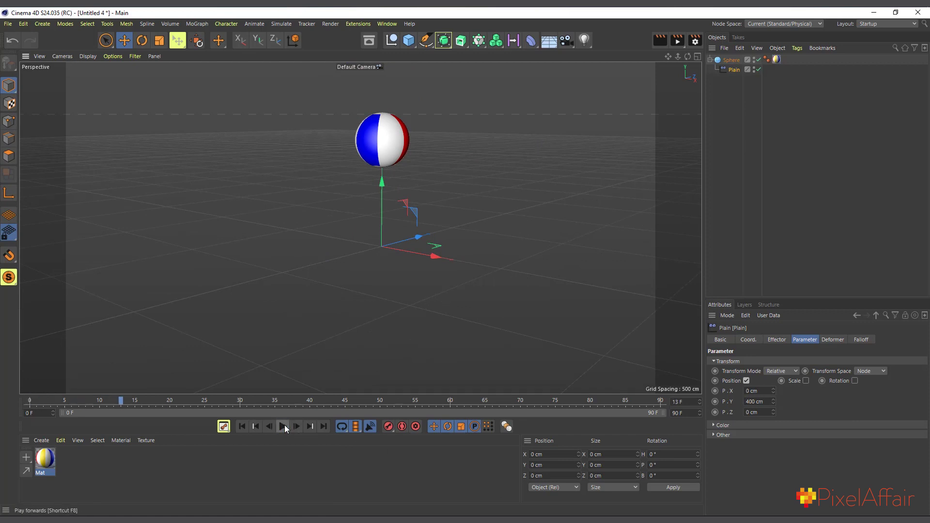
{"action": "left_click", "coordinate": [245, 424]}
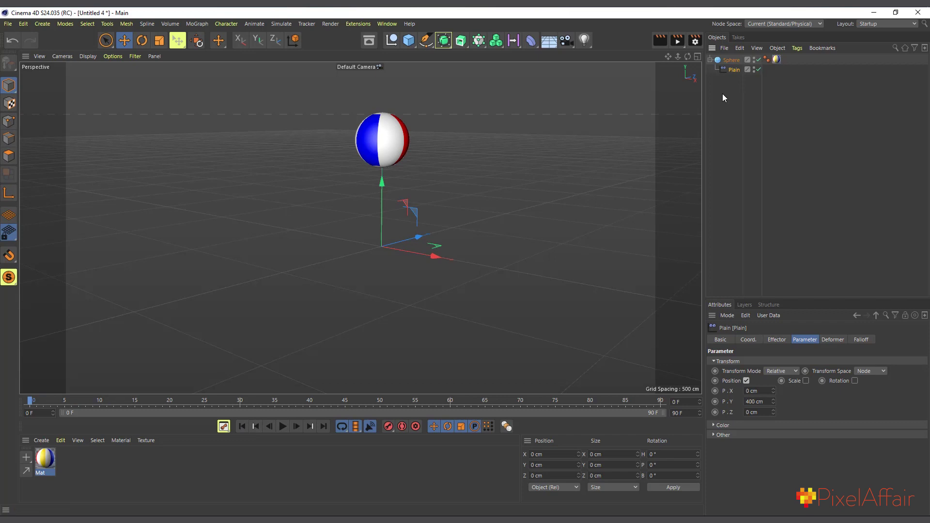
Add a Time field layer to the Plain effector's falloff.
{"action": "left_click", "coordinate": [861, 340]}
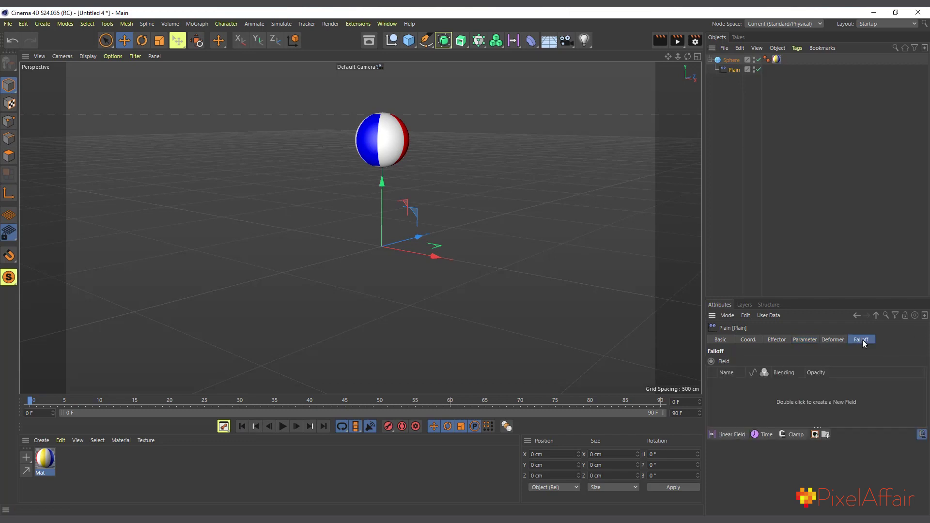
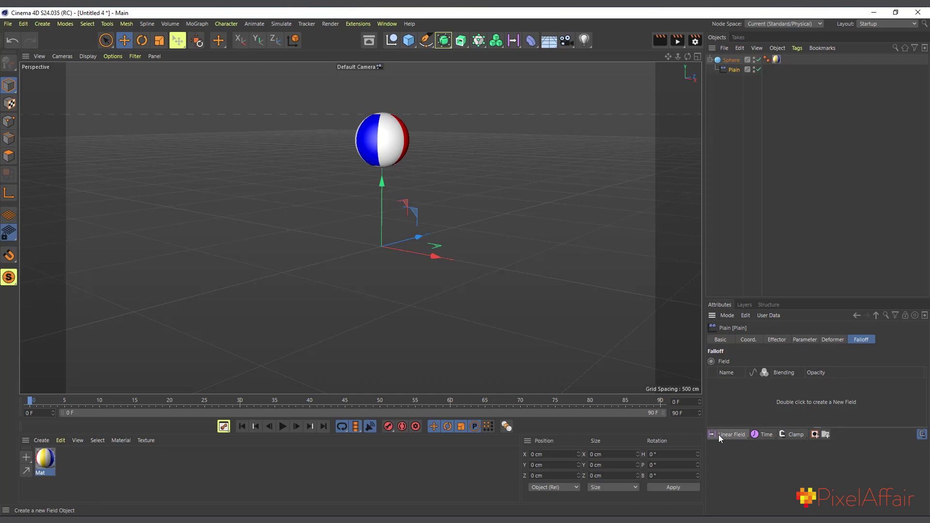
{"action": "left_click", "coordinate": [763, 435]}
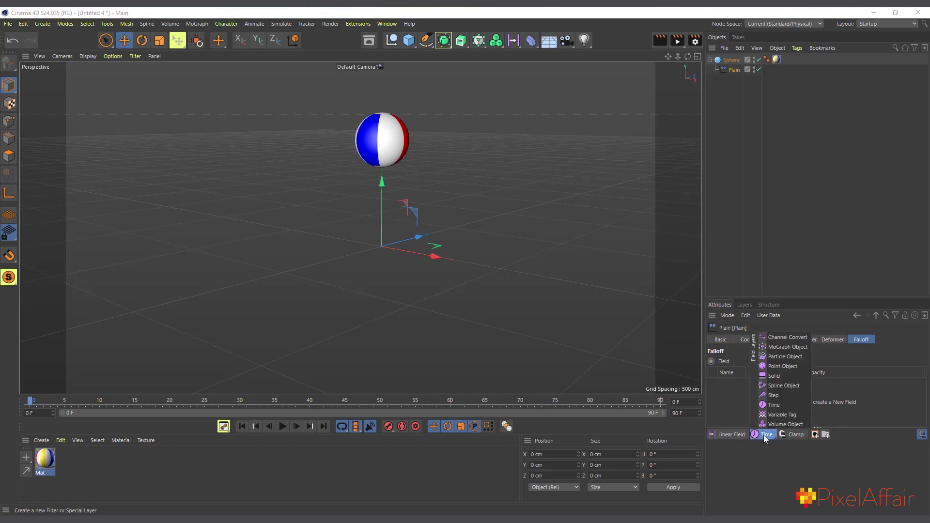
{"action": "left_click", "coordinate": [796, 434]}
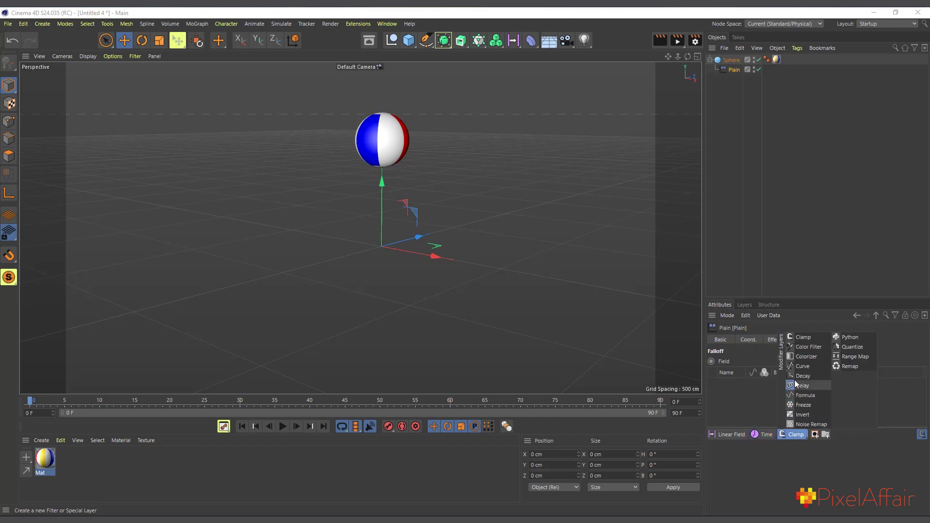
{"action": "left_click", "coordinate": [766, 449]}
{"action": "left_click", "coordinate": [765, 435]}
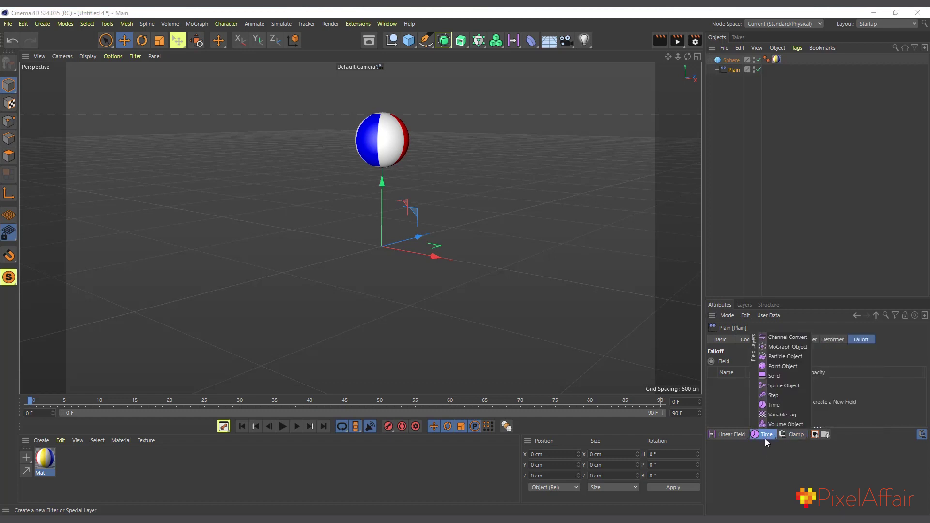
{"action": "left_click", "coordinate": [771, 404]}
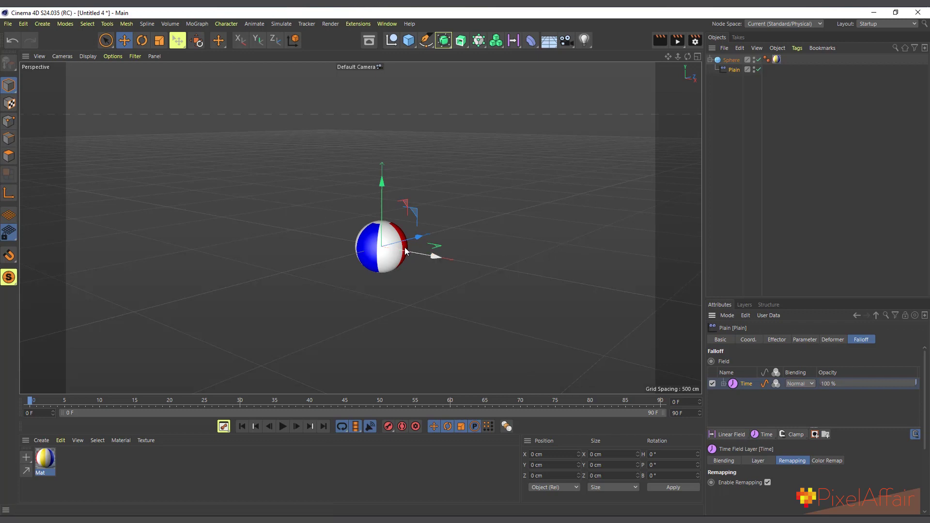
Review the Plain effector's transform parameters and the Time field's remapping settings, and open the field's layer controls.
{"action": "left_click", "coordinate": [797, 340]}
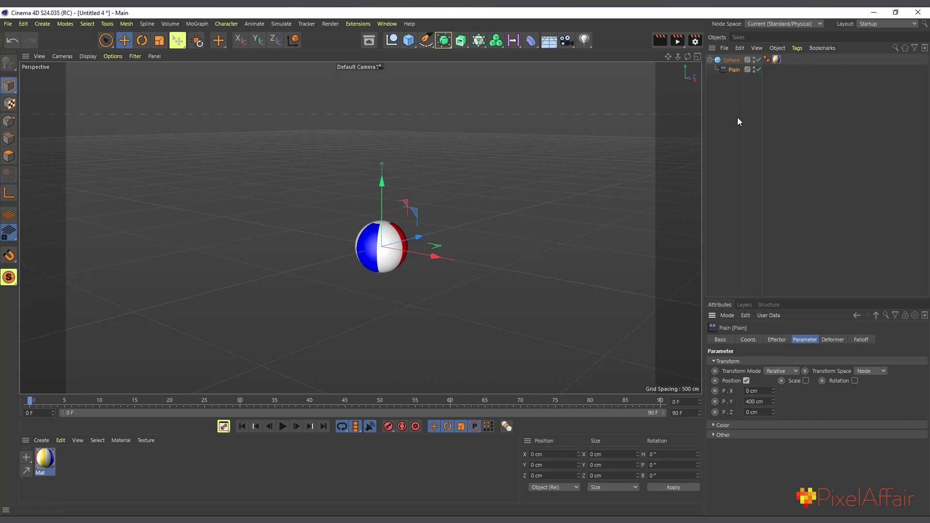
{"action": "left_click", "coordinate": [861, 340]}
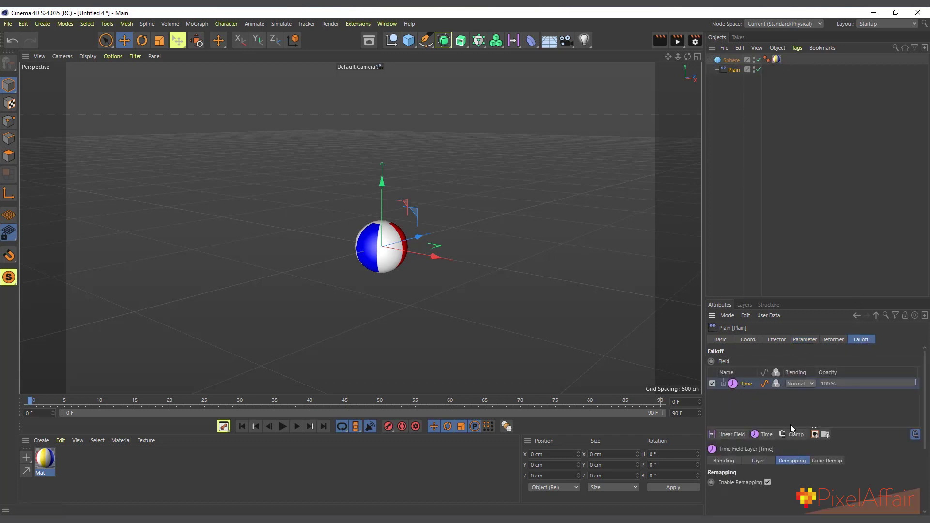
{"action": "left_click", "coordinate": [723, 383]}
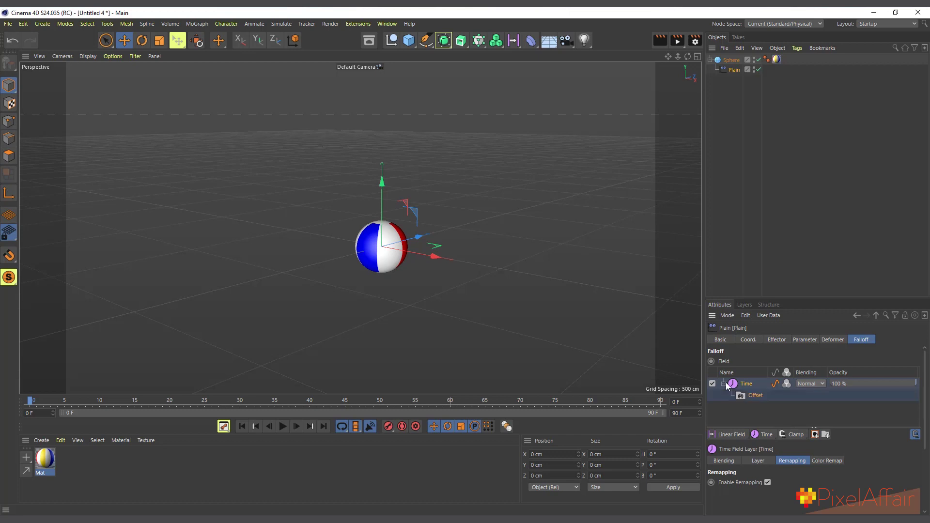
{"action": "left_click", "coordinate": [723, 383]}
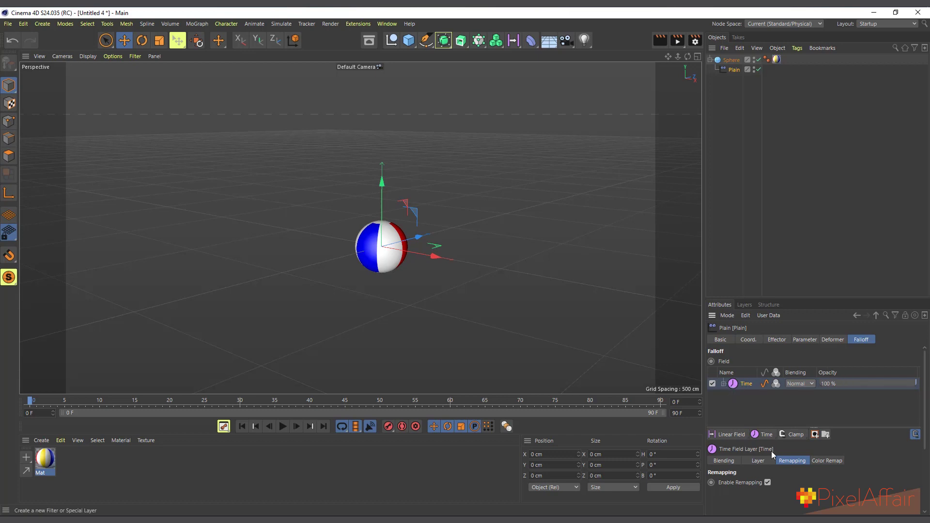
{"action": "scroll", "coordinate": [737, 492], "scroll_direction": "down", "scroll_amount": 3}
{"action": "scroll", "coordinate": [723, 414], "scroll_direction": "up", "scroll_amount": 3}
{"action": "scroll", "coordinate": [723, 415], "scroll_direction": "down", "scroll_amount": 3}
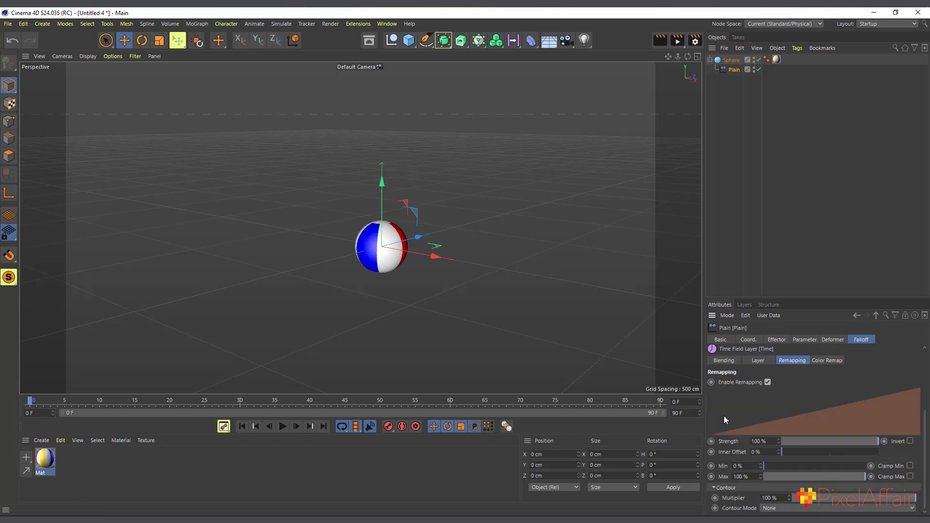
{"action": "left_click", "coordinate": [760, 464]}
{"action": "left_click", "coordinate": [762, 361]}
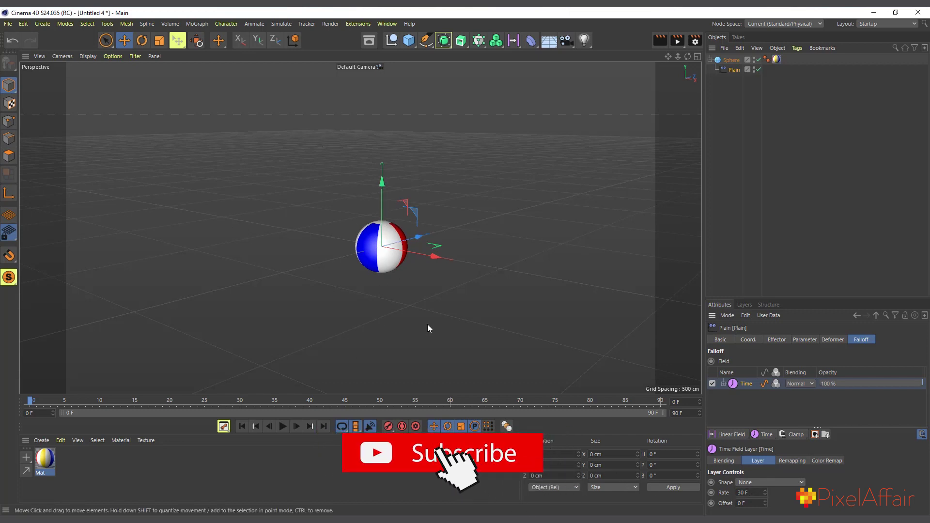
{"action": "left_click_drag", "start_coordinate": [559, 293], "coordinate": [552, 292]}
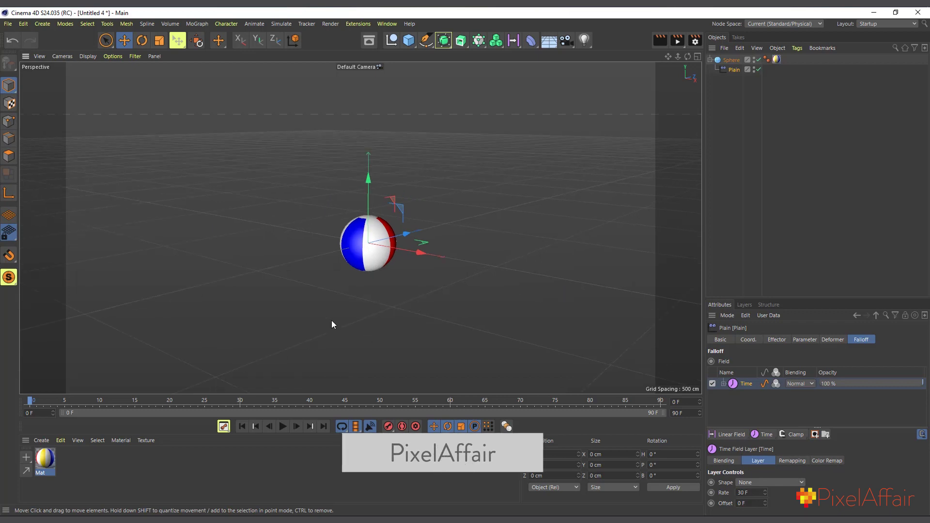
Play the animation and scrub to about frame 31 to check how far the ball rises.
{"action": "left_click", "coordinate": [283, 426]}
{"action": "left_click", "coordinate": [283, 426]}
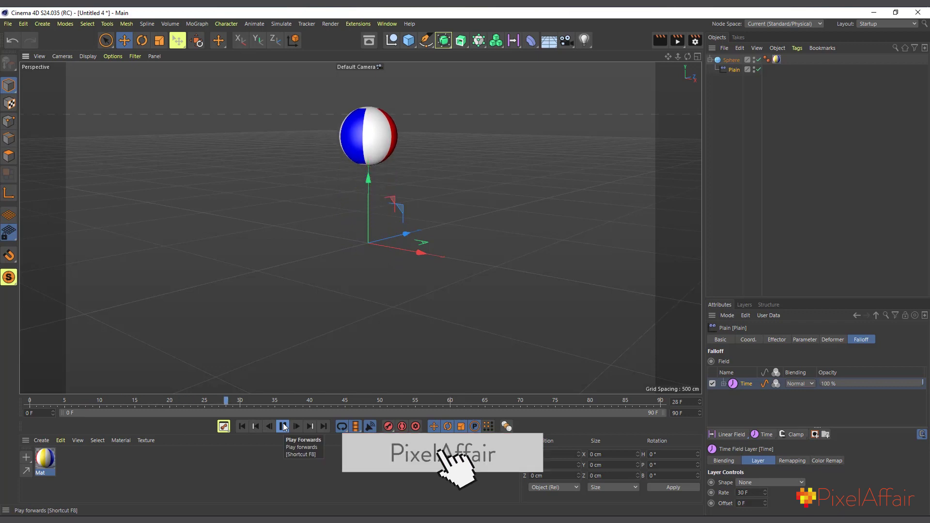
{"action": "mouse_move", "coordinate": [242, 401]}
{"action": "left_mouse_down"}
{"action": "mouse_move", "coordinate": [30, 403]}
{"action": "mouse_move", "coordinate": [247, 403]}
{"action": "left_mouse_up"}
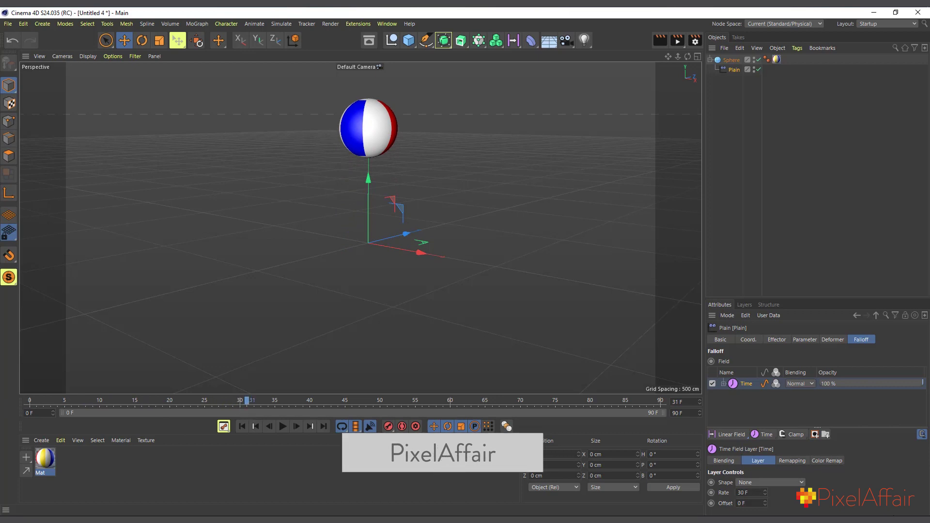
Set the Time field's rate to 90 F, test the playback and return to the first frame.
{"action": "left_click", "coordinate": [739, 493]}
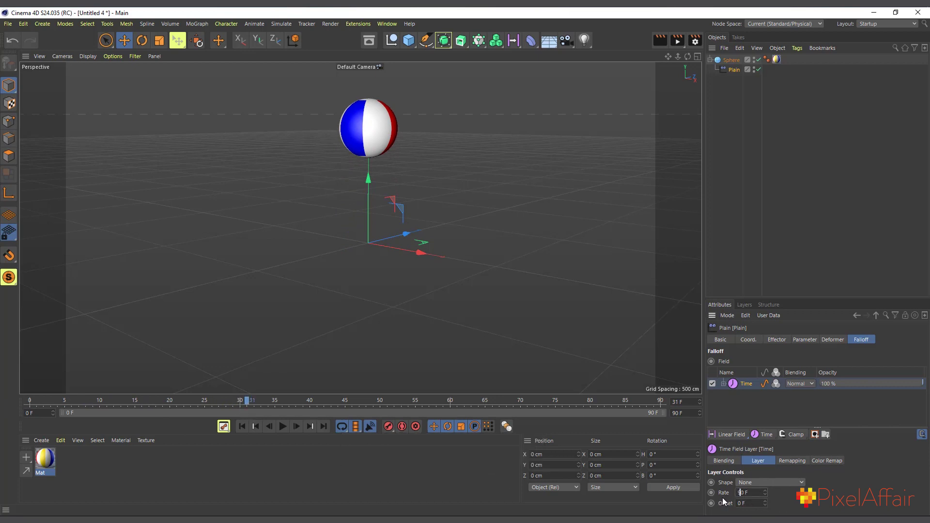
{"action": "left_click", "coordinate": [194, 453]}
{"action": "left_click", "coordinate": [242, 426]}
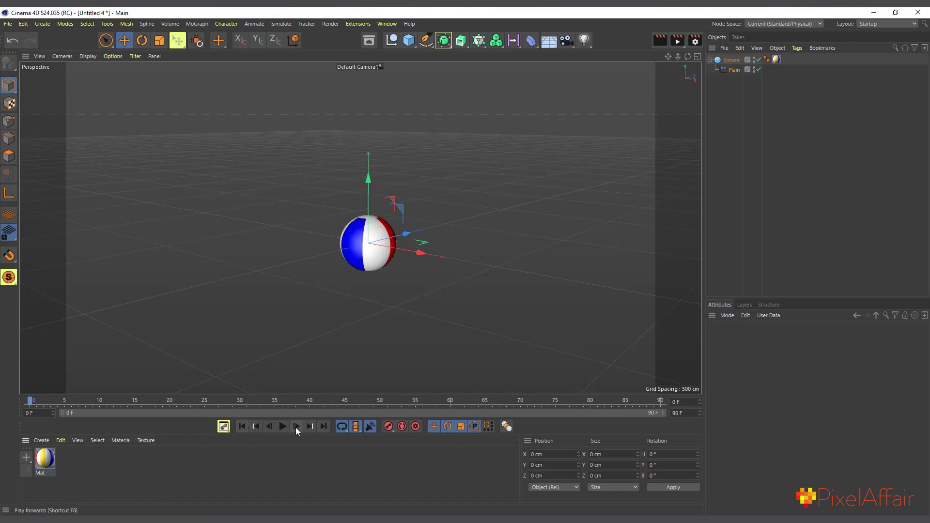
{"action": "left_click", "coordinate": [289, 427]}
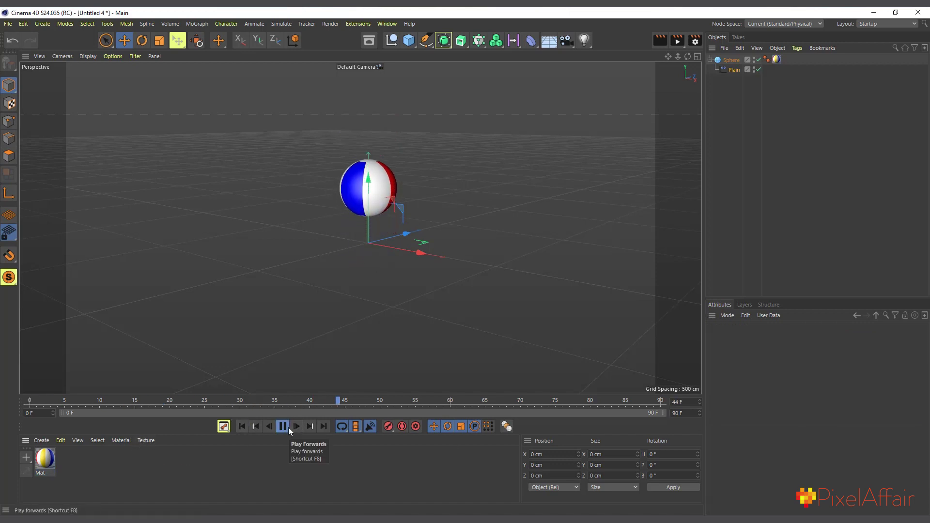
{"action": "left_click", "coordinate": [289, 427]}
{"action": "left_click", "coordinate": [245, 426]}
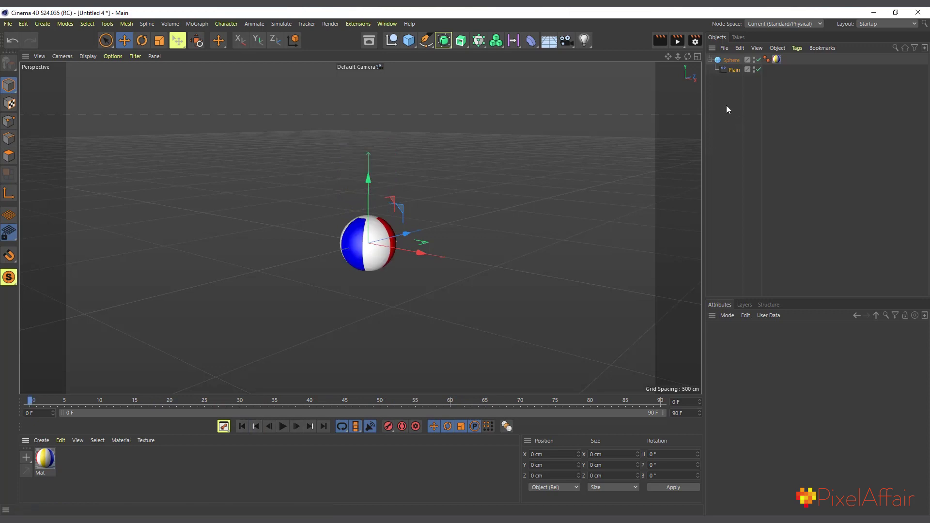
Set the Plain effector's Time field rate to 30 F, test the playback and return to the first frame.
{"action": "left_click", "coordinate": [729, 69]}
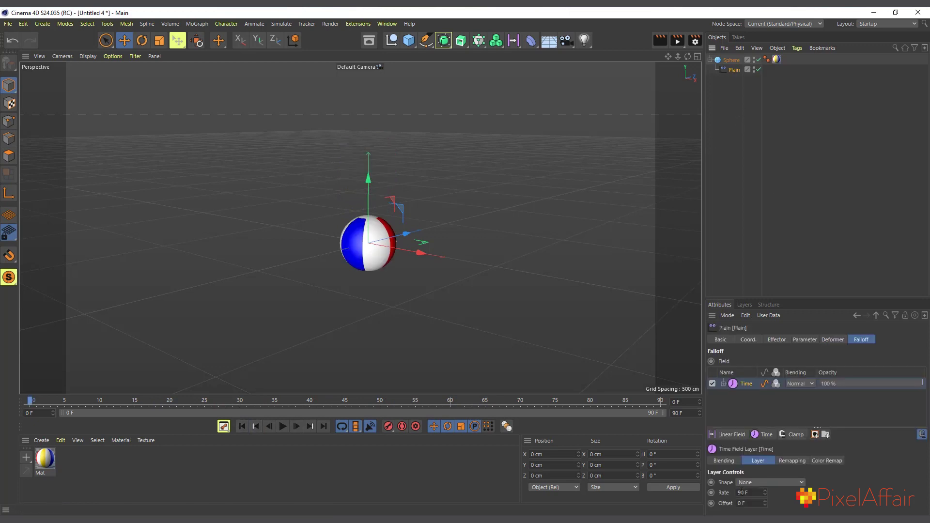
{"action": "left_click", "coordinate": [739, 492]}
{"action": "type", "text": "30"}
{"action": "key", "text": "Return"}
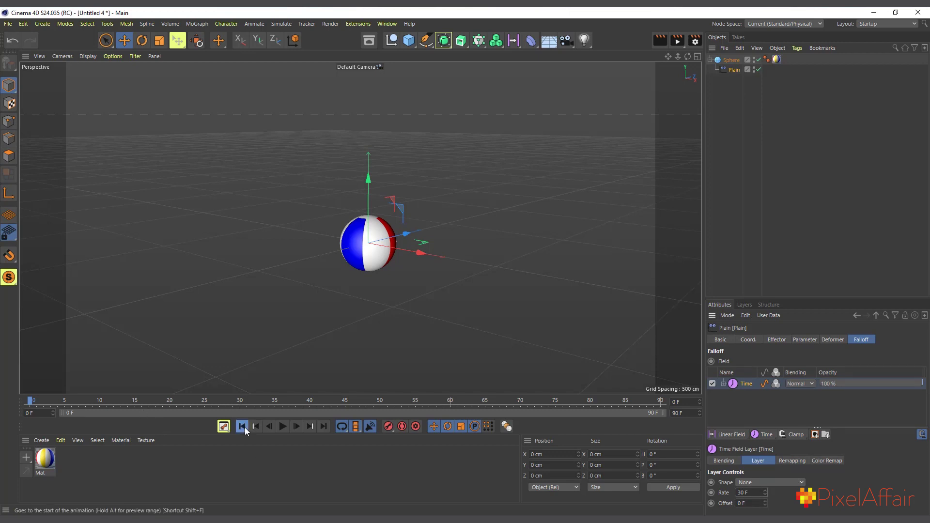
{"action": "left_click", "coordinate": [283, 426]}
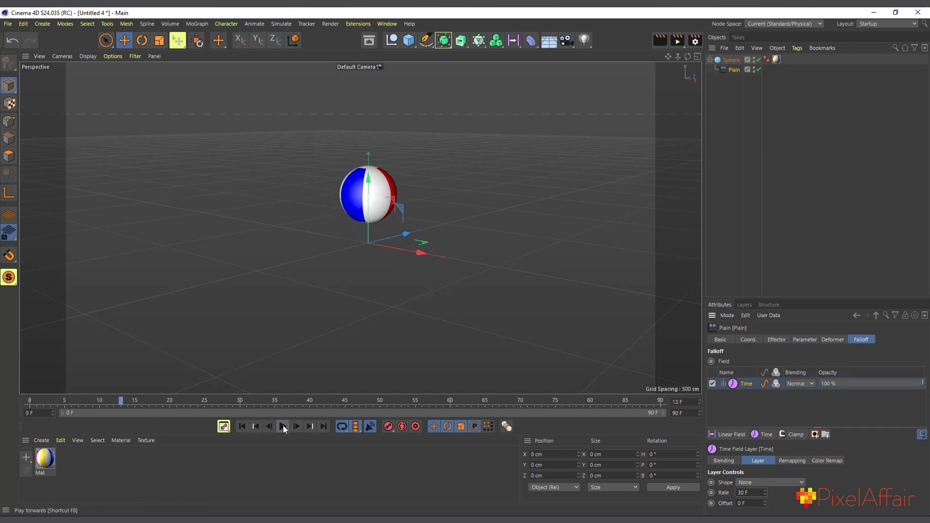
{"action": "left_click", "coordinate": [282, 426]}
{"action": "left_click", "coordinate": [242, 426]}
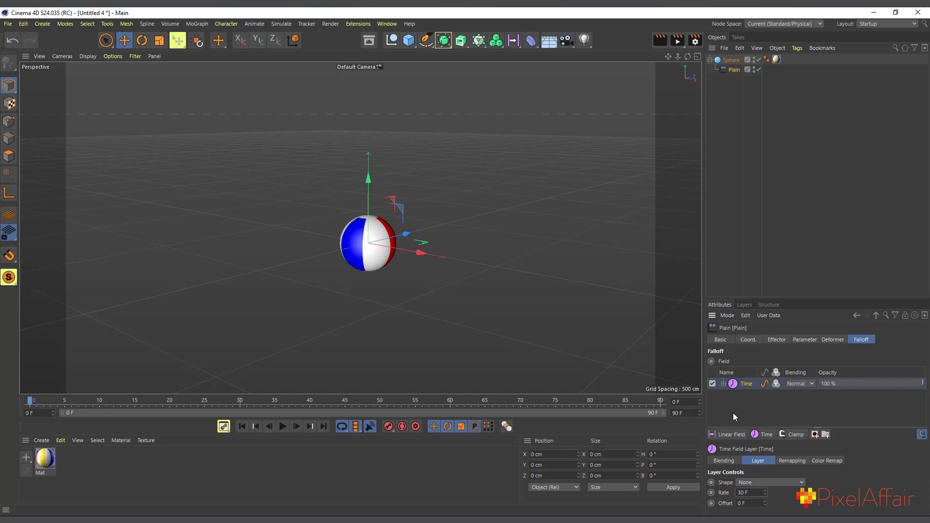
Enlarge the area showing the Time field's remapping settings and set the contour mode to Curve.
{"action": "left_click", "coordinate": [723, 384]}
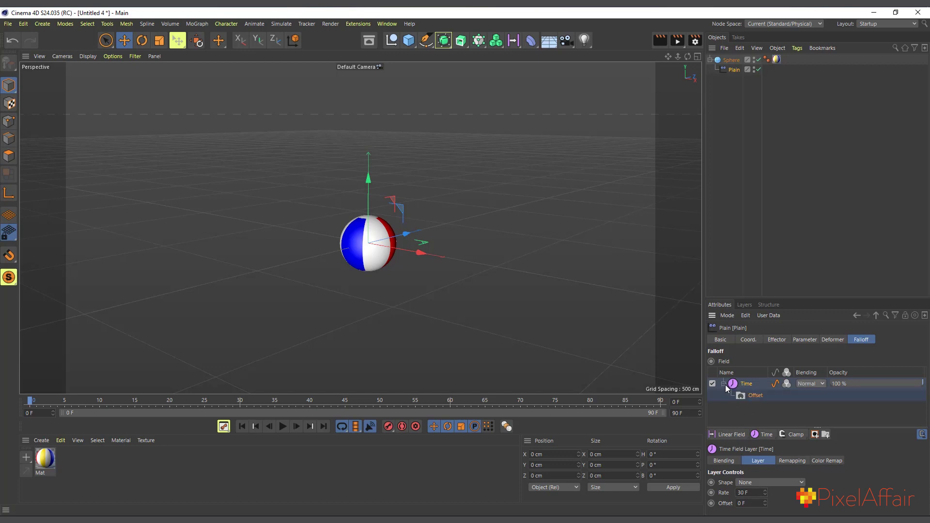
{"action": "left_click", "coordinate": [723, 384]}
{"action": "left_click", "coordinate": [794, 461]}
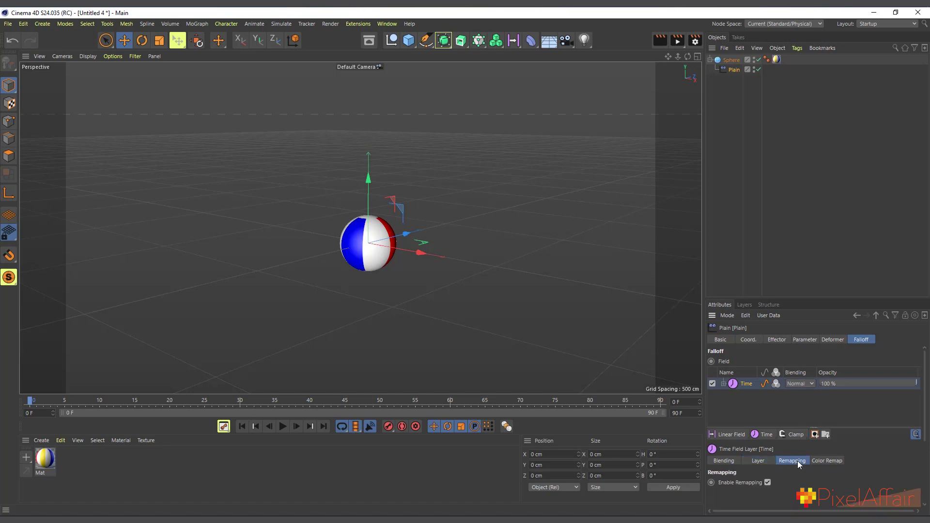
{"action": "left_click_drag", "start_coordinate": [810, 297], "coordinate": [809, 168]}
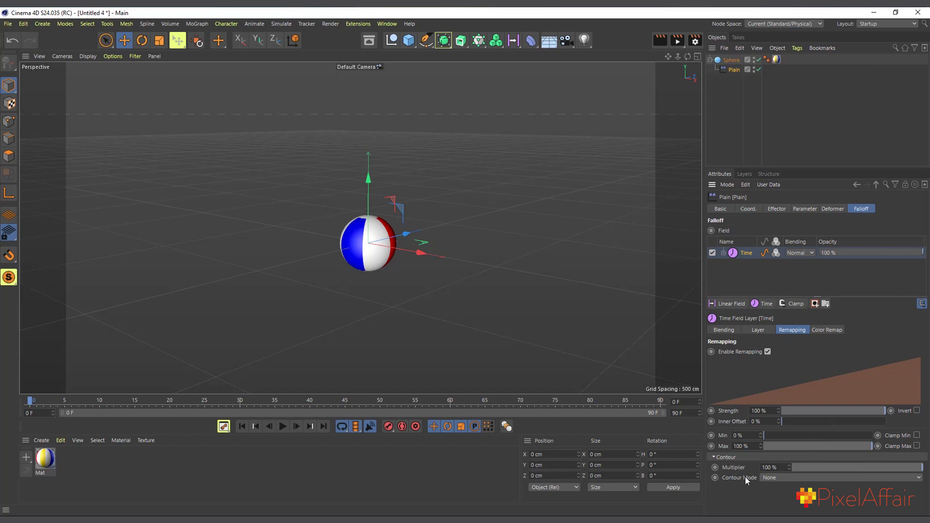
{"action": "left_click", "coordinate": [786, 478]}
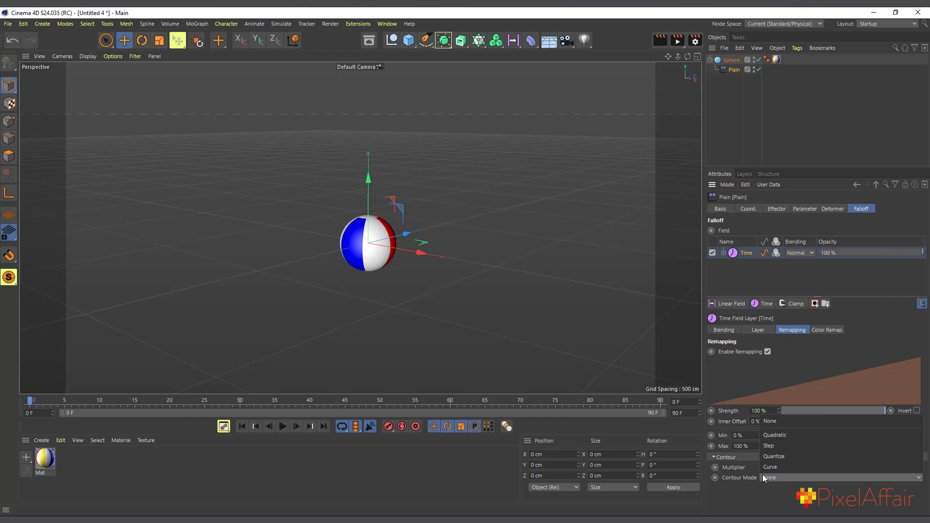
{"action": "left_click", "coordinate": [771, 467]}
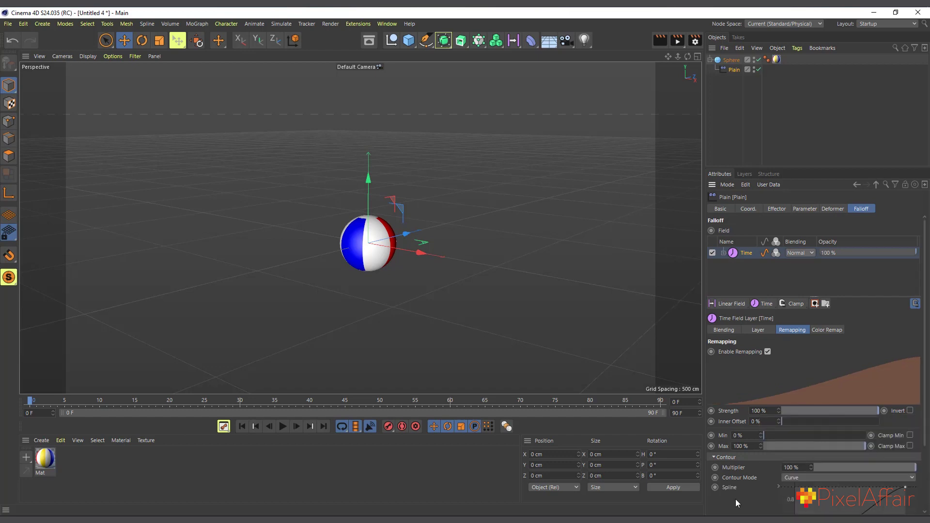
Pull the contour spline's start tangent up almost vertically to about 0.9 for a fast initial rise, and test the playback.
{"action": "scroll", "coordinate": [736, 498], "scroll_direction": "down", "scroll_amount": 3}
{"action": "left_click", "coordinate": [794, 466]}
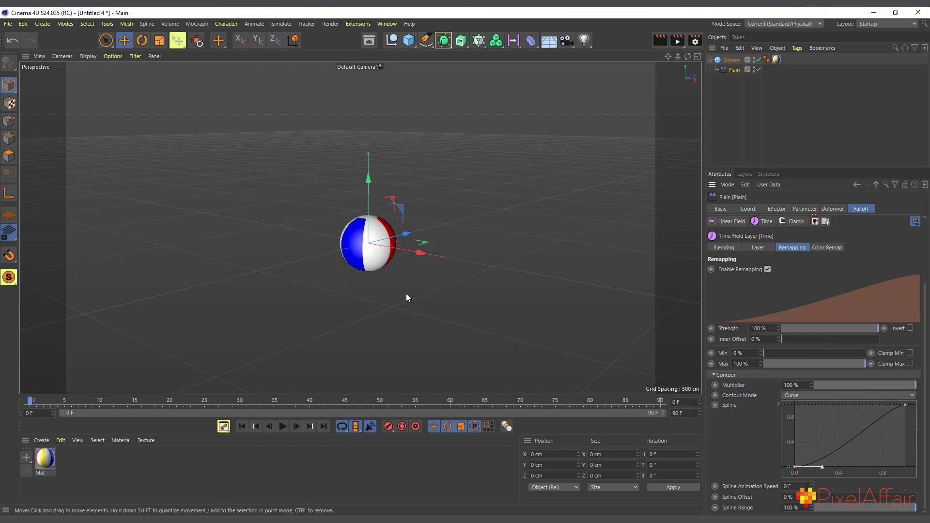
{"action": "left_click_drag", "start_coordinate": [814, 446], "coordinate": [781, 485]}
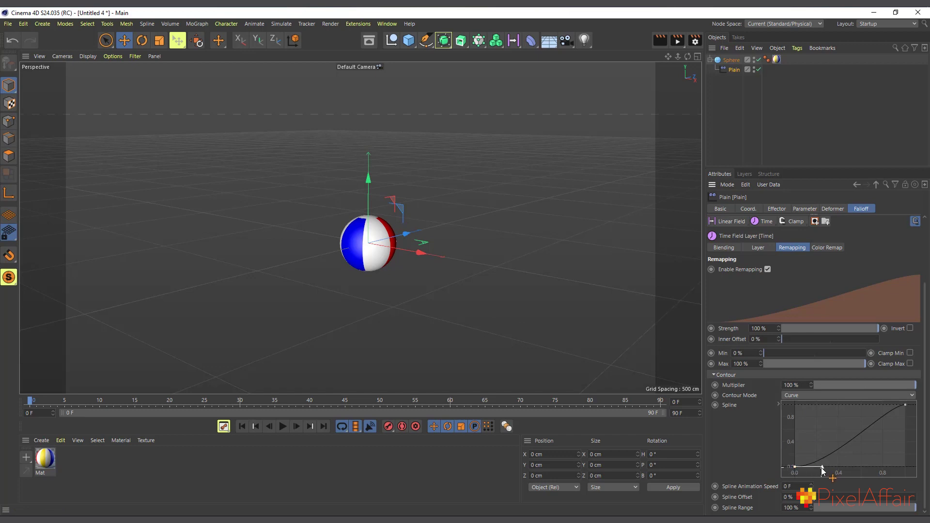
{"action": "left_click_drag", "start_coordinate": [818, 440], "coordinate": [801, 414]}
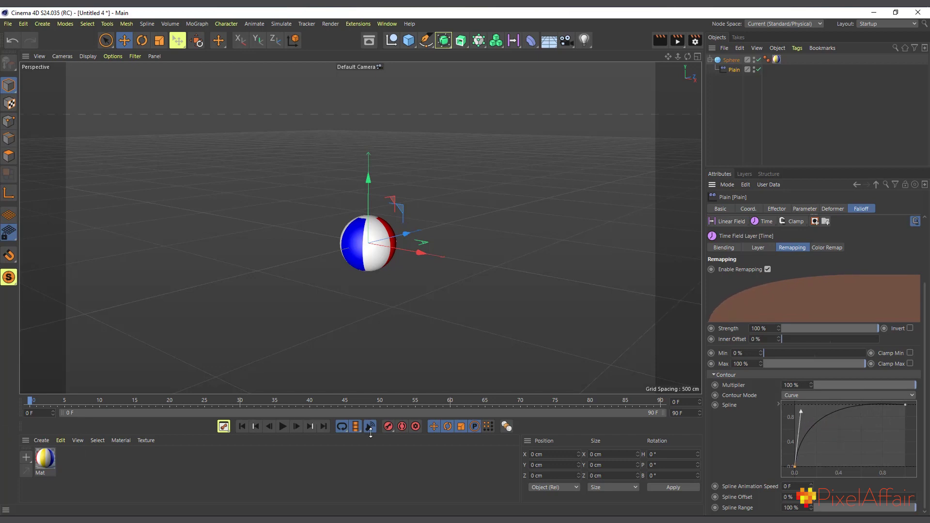
{"action": "left_click", "coordinate": [284, 426]}
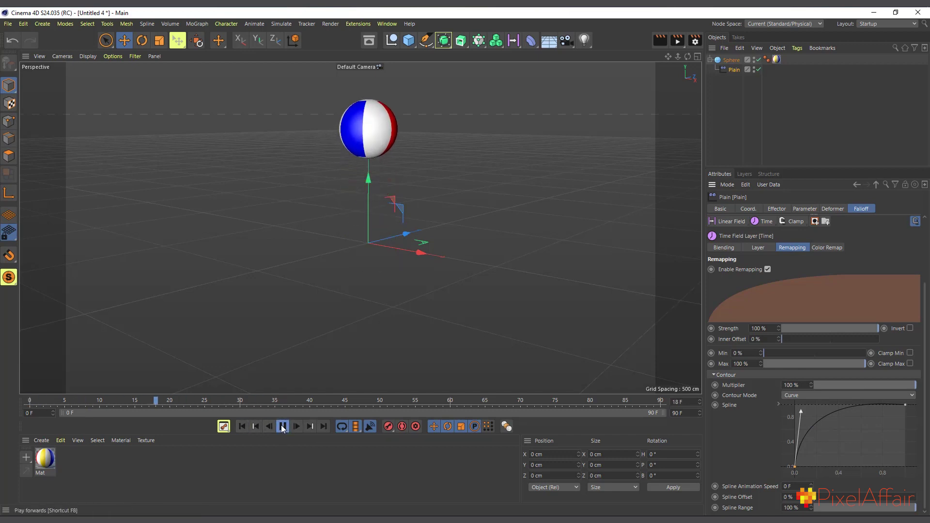
{"action": "left_click", "coordinate": [283, 426]}
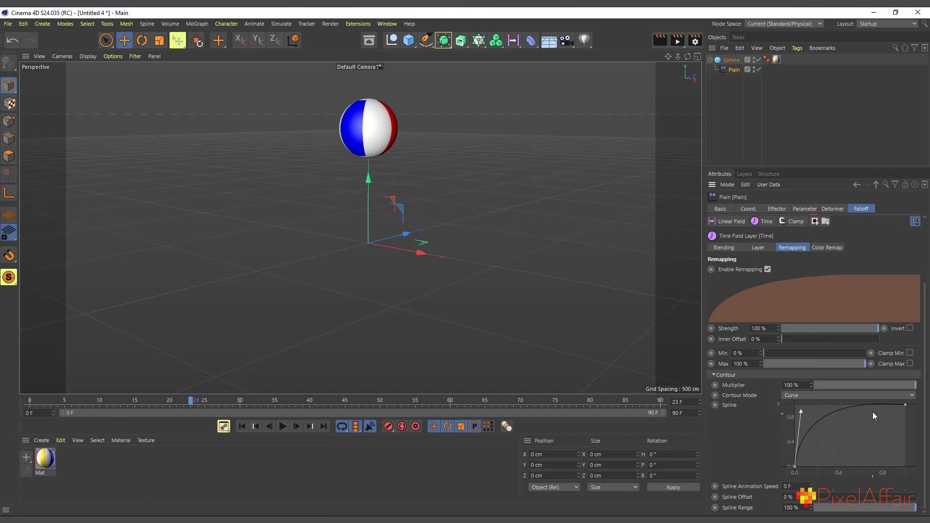
Shape the contour spline into a symmetrical arch with a smooth midpoint at full height and the end point lowered to zero.
{"action": "left_click", "coordinate": [905, 405]}
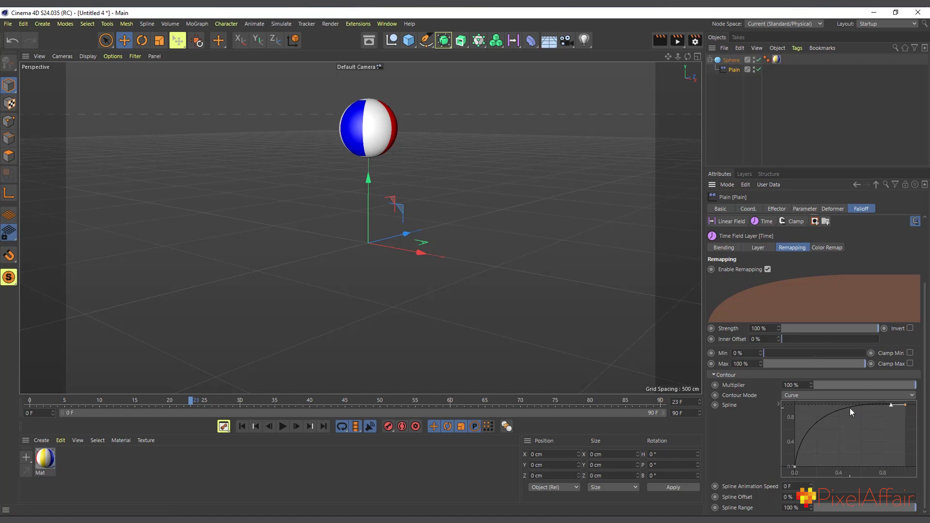
{"action": "scroll", "coordinate": [850, 406], "scroll_direction": "up", "scroll_amount": 2}
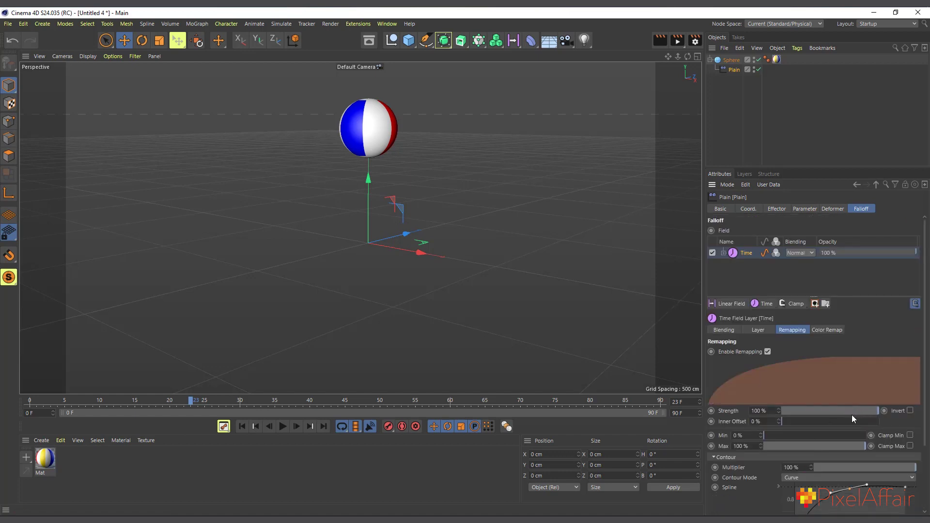
{"action": "scroll", "coordinate": [852, 493], "scroll_direction": "up", "scroll_amount": 3}
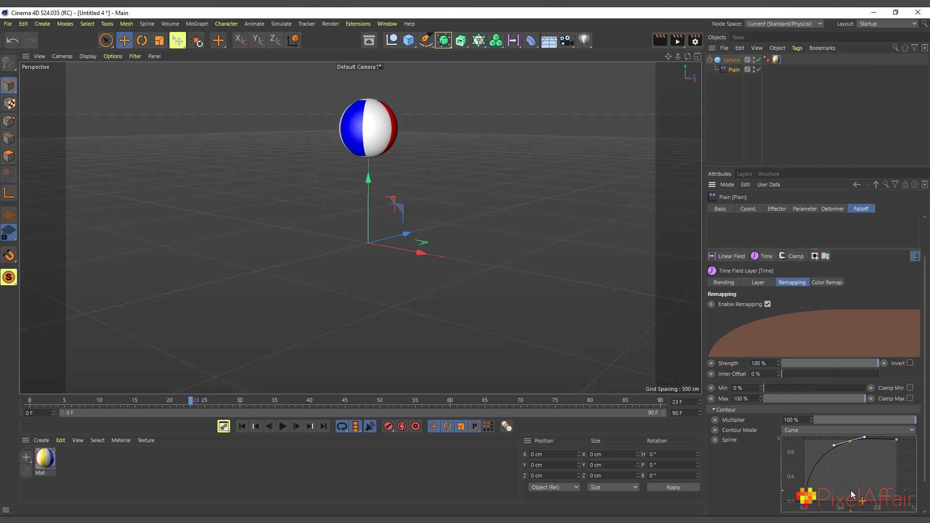
{"action": "middle_click_drag", "start_coordinate": [860, 492], "coordinate": [857, 494]}
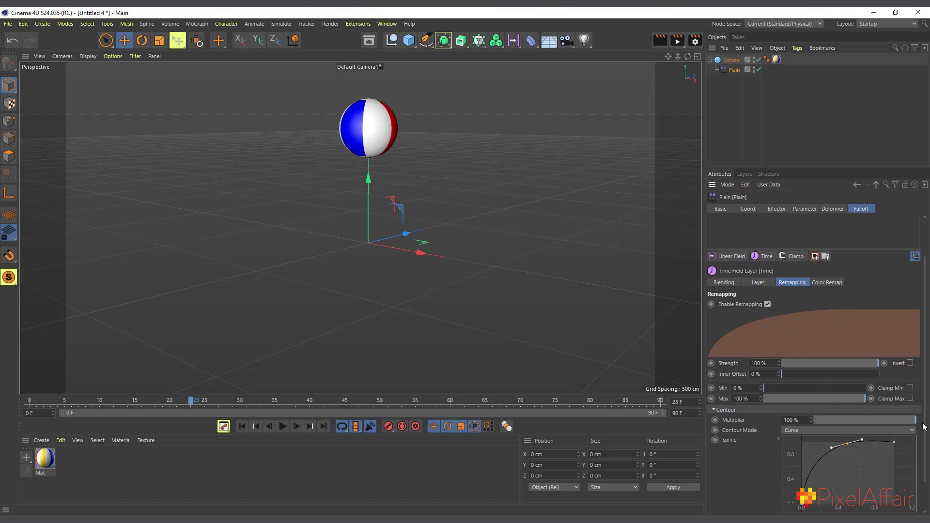
{"action": "left_click_drag", "start_coordinate": [896, 443], "coordinate": [902, 494]}
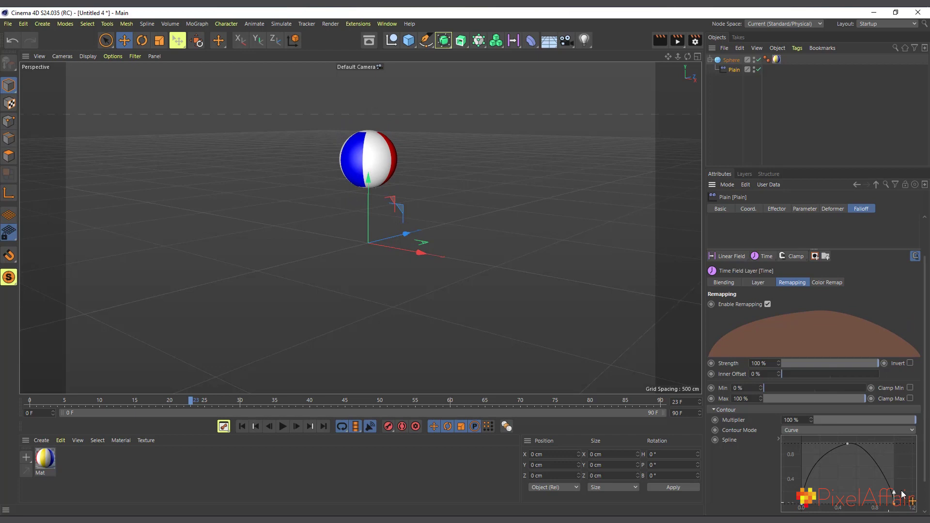
{"action": "left_click_drag", "start_coordinate": [860, 440], "coordinate": [872, 443]}
{"action": "left_click", "coordinate": [832, 443]}
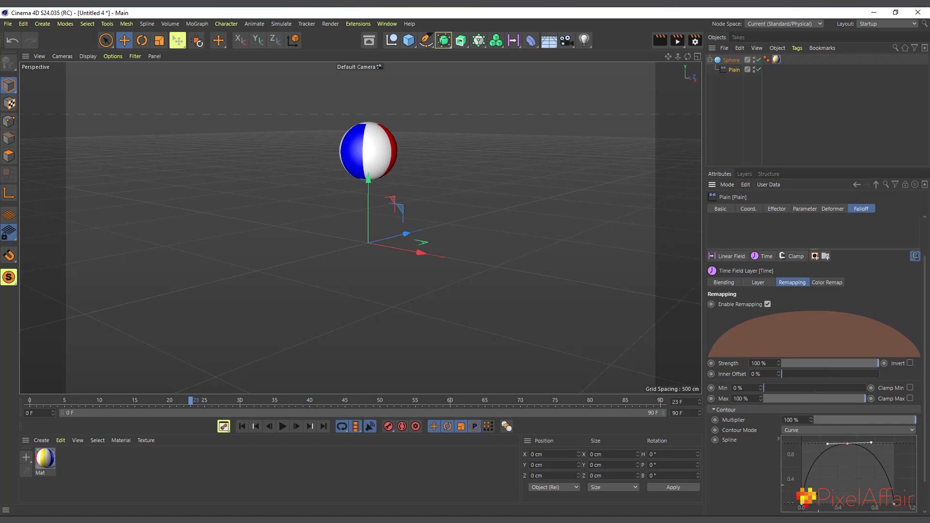
{"action": "scroll", "coordinate": [807, 489], "scroll_direction": "down", "scroll_amount": 3}
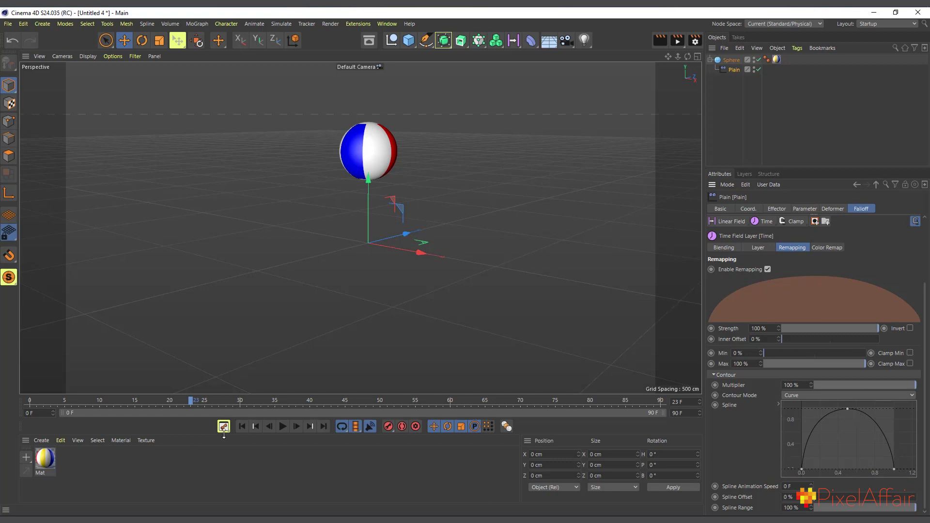
Play the animation from the first frame to check the ball's rise and fall.
{"action": "left_click", "coordinate": [242, 426]}
{"action": "left_click", "coordinate": [282, 426]}
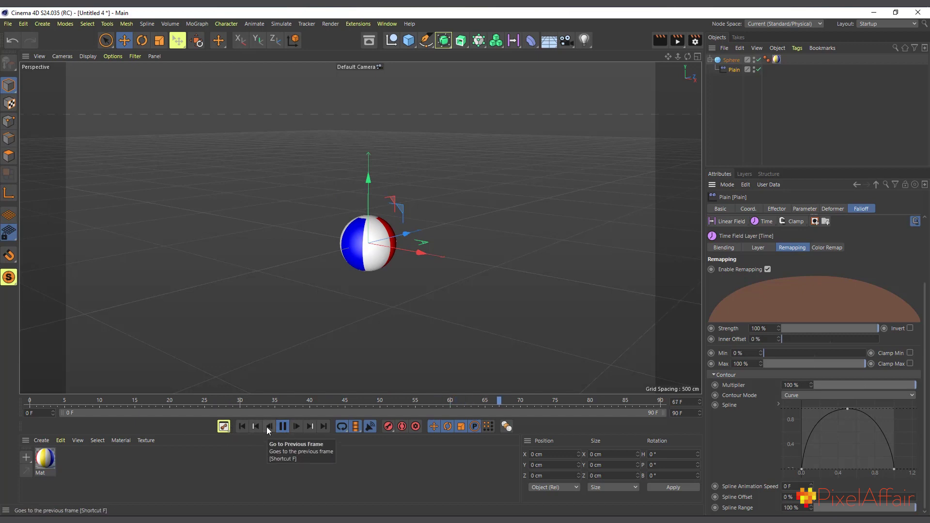
{"action": "left_click", "coordinate": [282, 426]}
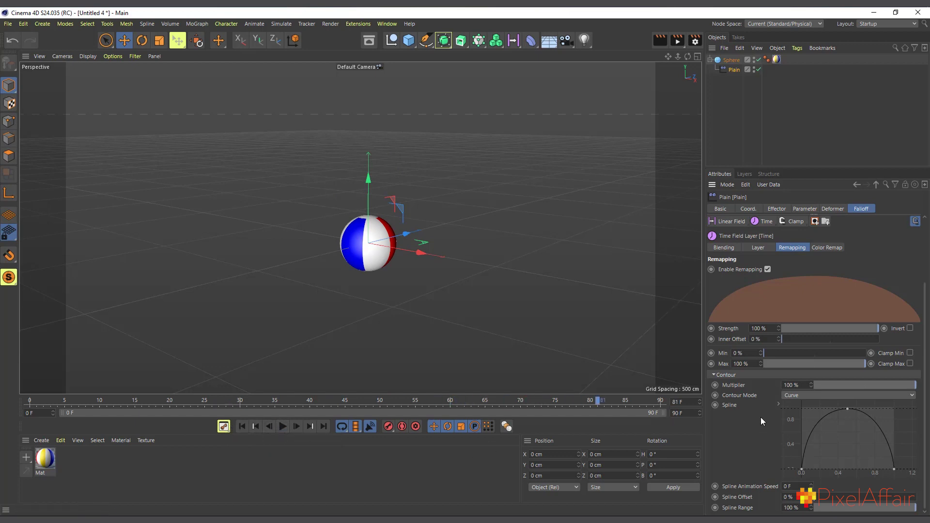
Set the Time field's shape to Sawtooth in its layer controls and play the animation from the first frame.
{"action": "scroll", "coordinate": [747, 434], "scroll_direction": "up", "scroll_amount": 3}
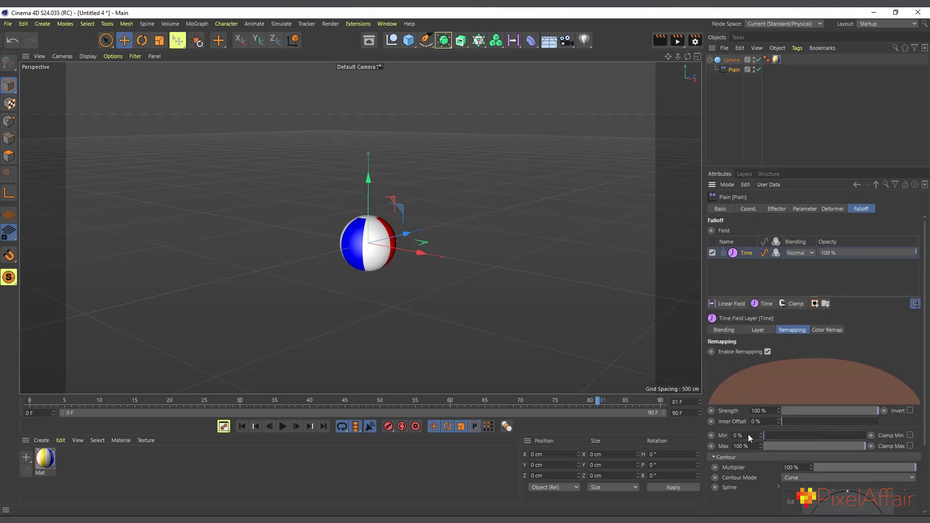
{"action": "left_click", "coordinate": [756, 330]}
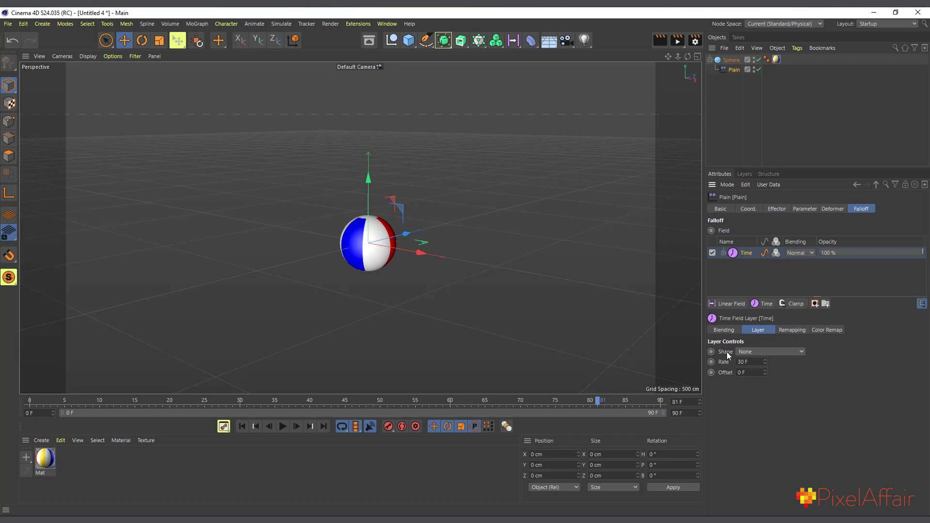
{"action": "left_click", "coordinate": [755, 351]}
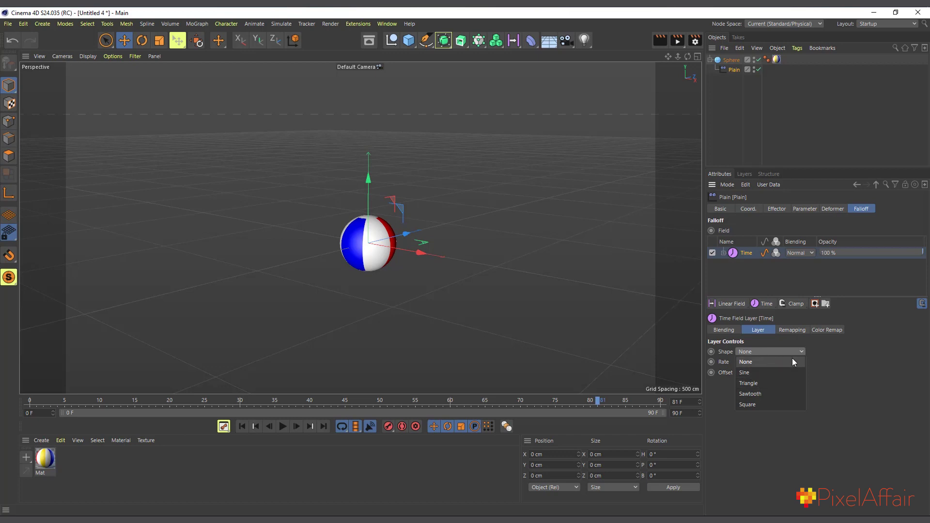
{"action": "left_click", "coordinate": [764, 393]}
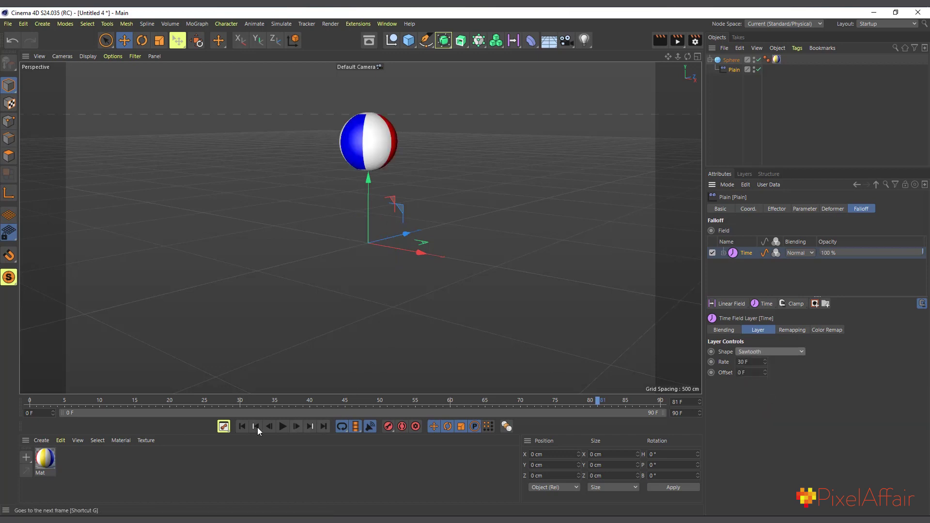
{"action": "left_click", "coordinate": [241, 428]}
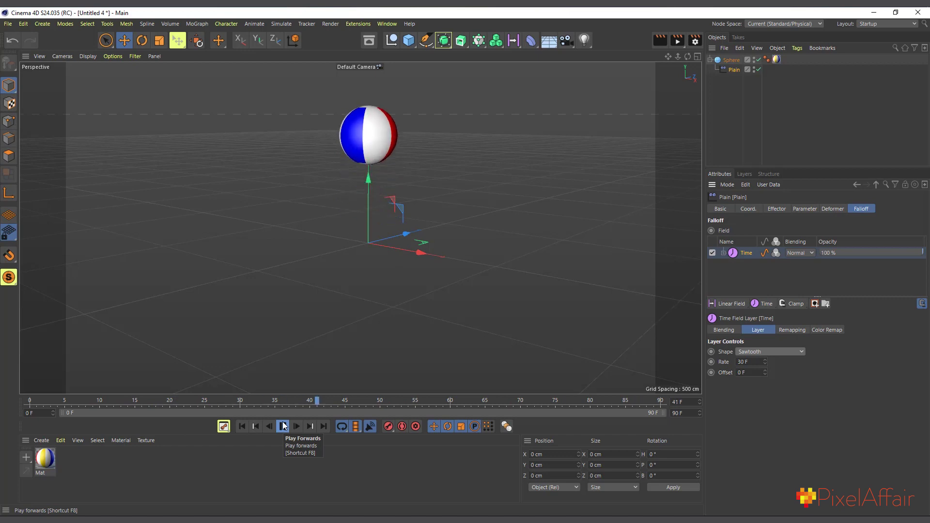
{"action": "left_click", "coordinate": [284, 426]}
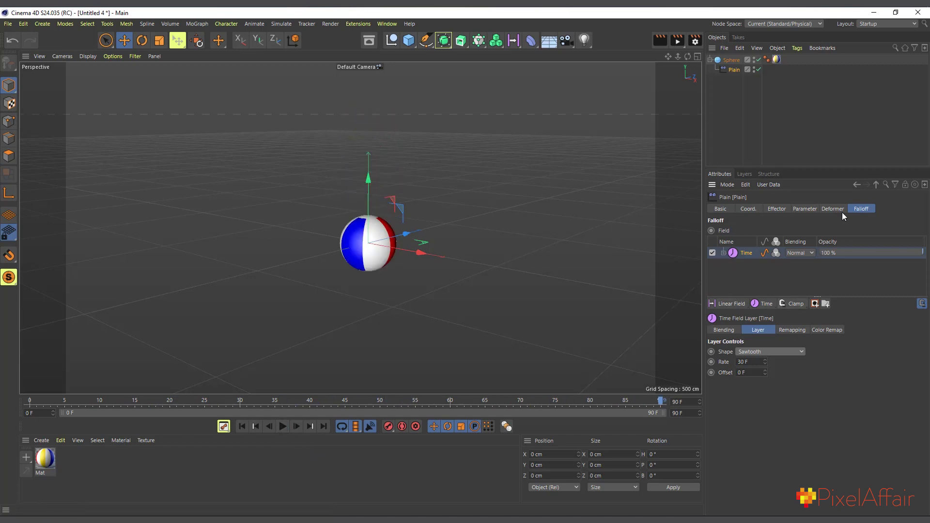
Steepen the end of the Time field's contour spline by pulling its end-point tangent upward for a faster fall.
{"action": "left_click", "coordinate": [793, 330]}
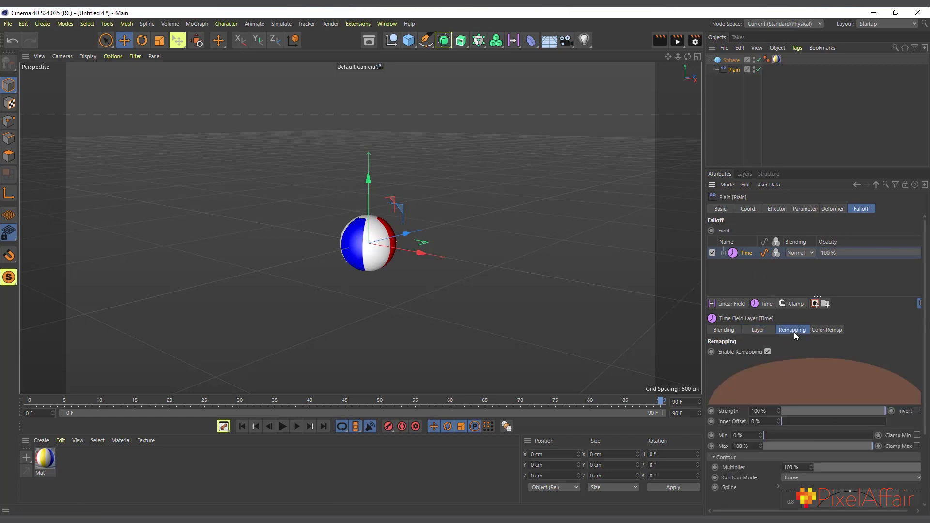
{"action": "scroll", "coordinate": [872, 489], "scroll_direction": "down", "scroll_amount": 3}
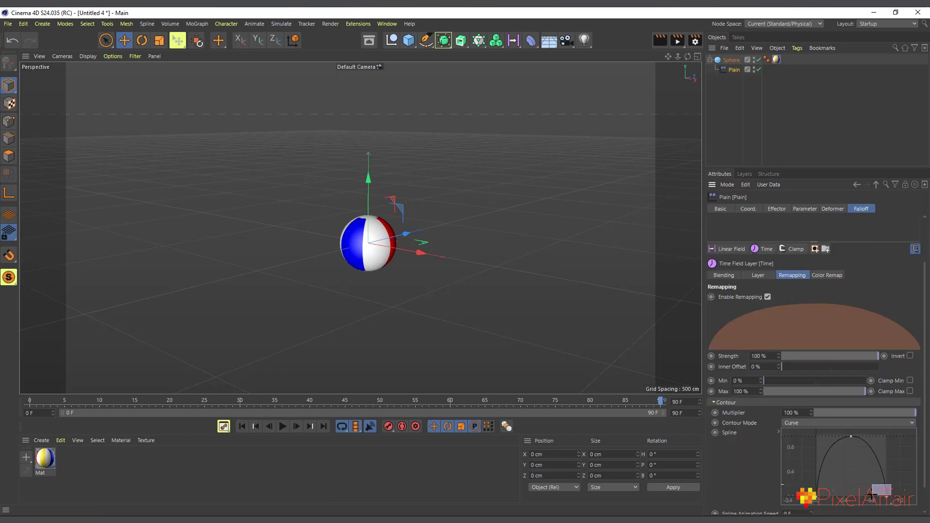
{"action": "left_click_drag", "start_coordinate": [886, 485], "coordinate": [886, 496]}
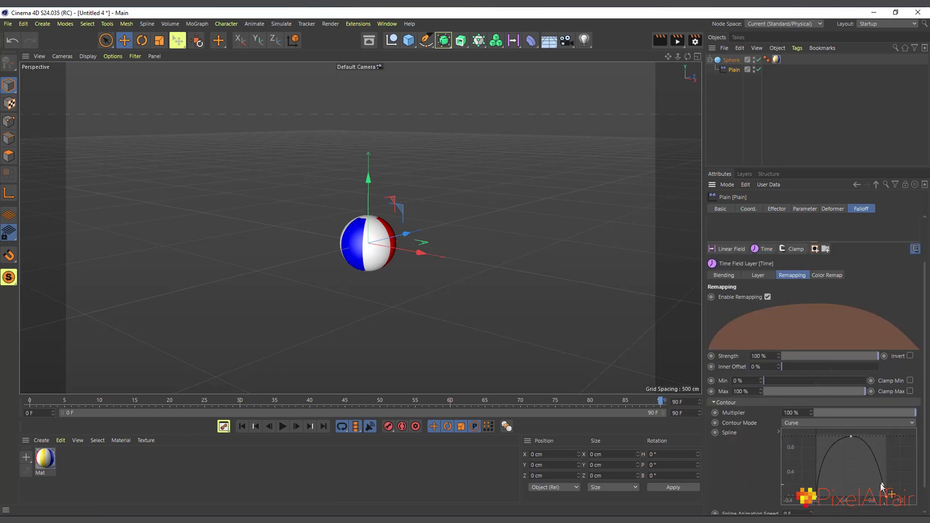
{"action": "left_click_drag", "start_coordinate": [818, 497], "coordinate": [820, 467]}
{"action": "key", "text": "ctrl+z"}
{"action": "key", "text": "ctrl+z"}
{"action": "left_click_drag", "start_coordinate": [883, 486], "coordinate": [880, 469]}
Level and shorten the tangent at the contour spline's midpoint, play the animation, and return to the first frame.
{"action": "left_click", "coordinate": [850, 436]}
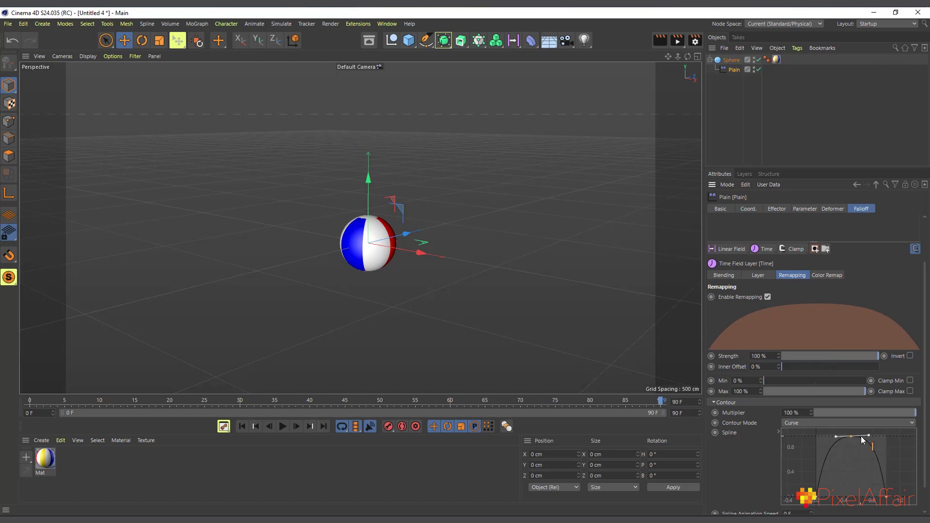
{"action": "left_click_drag", "start_coordinate": [861, 436], "coordinate": [862, 437]}
{"action": "left_click", "coordinate": [284, 426]}
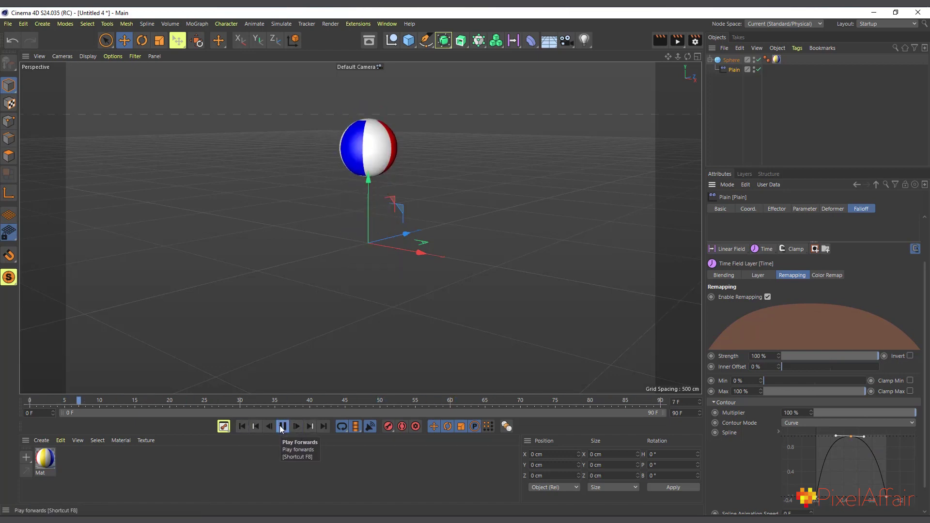
{"action": "left_click", "coordinate": [282, 426]}
{"action": "left_click", "coordinate": [242, 426]}
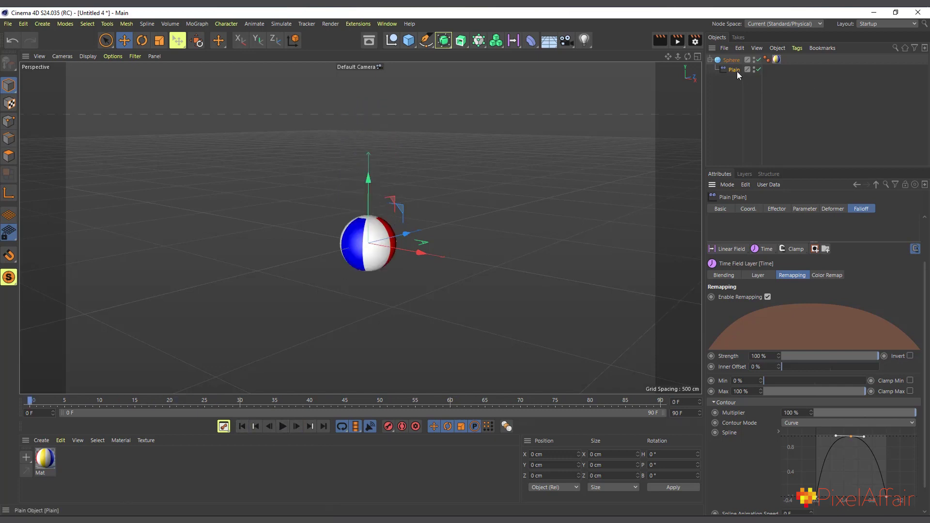
Try adding a 200° R.P rotation to the existing Plain effector and play the animation.
{"action": "left_click", "coordinate": [805, 209]}
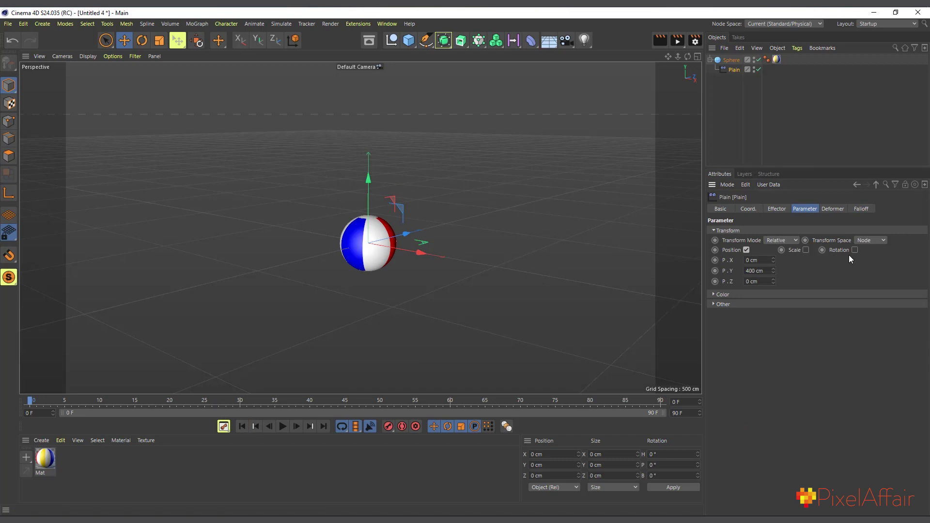
{"action": "left_click", "coordinate": [855, 250]}
{"action": "left_click_drag", "start_coordinate": [881, 274], "coordinate": [881, 247]}
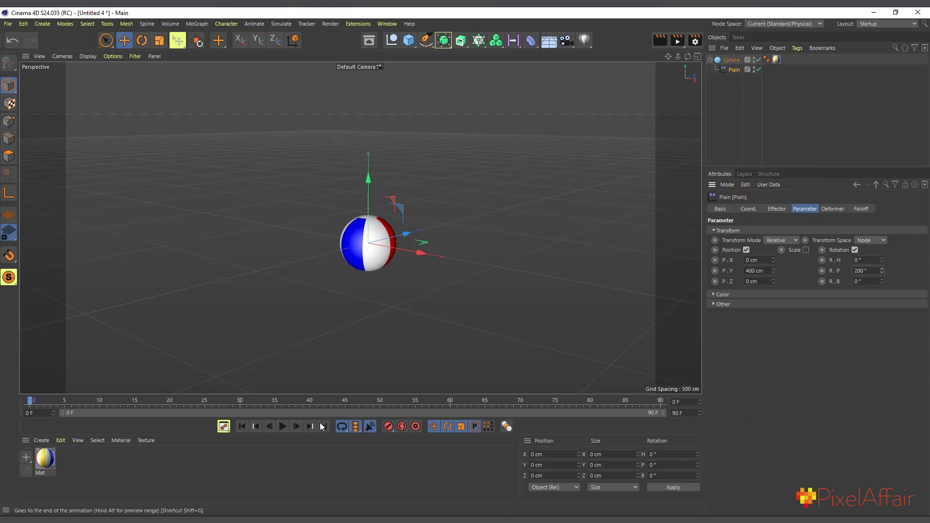
{"action": "left_click", "coordinate": [283, 426]}
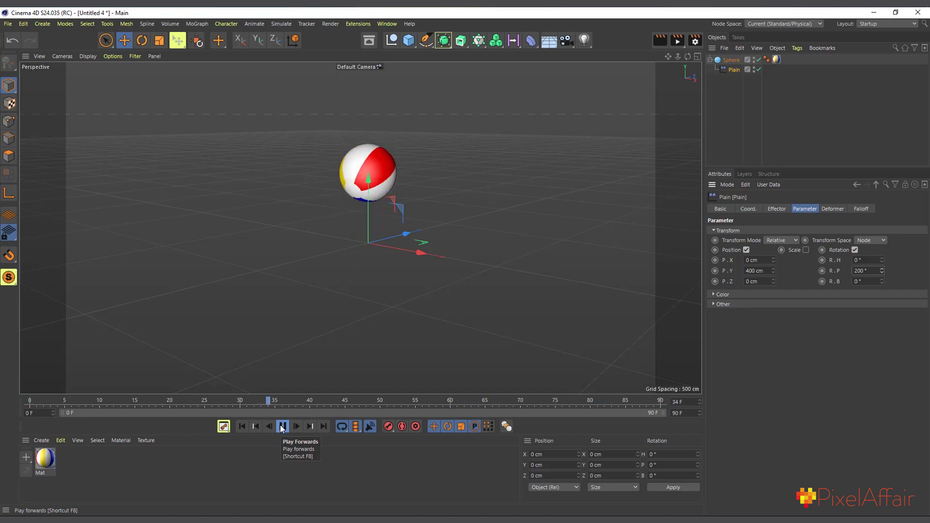
{"action": "left_click", "coordinate": [283, 426]}
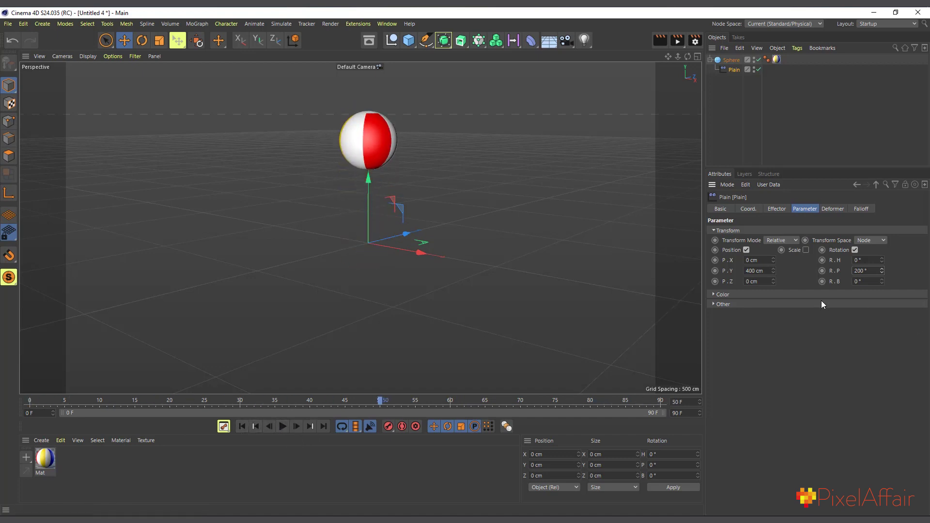
{"action": "left_click", "coordinate": [853, 249]}
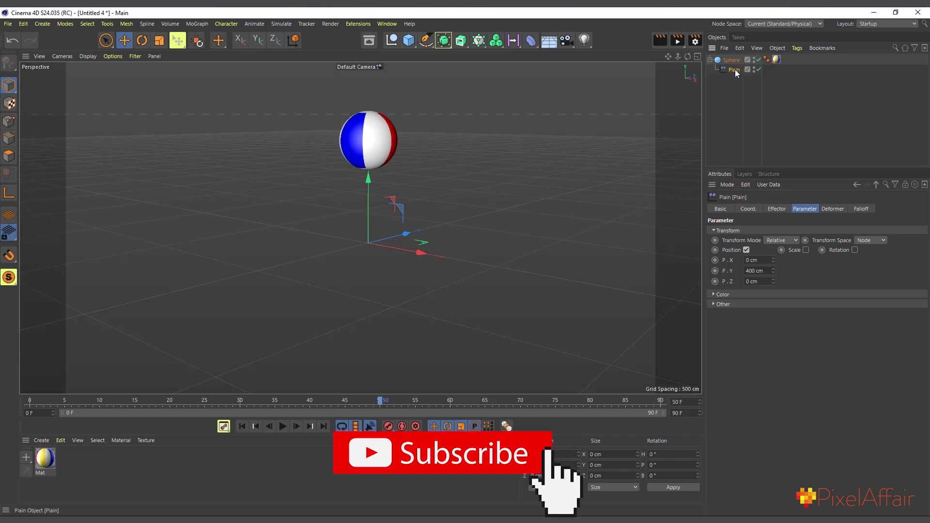
Duplicate the Plain effector under the Sphere and make the copy affect only rotation, with R.P set to 360°.
{"action": "left_click_drag", "start_coordinate": [734, 70], "coordinate": [735, 71]}
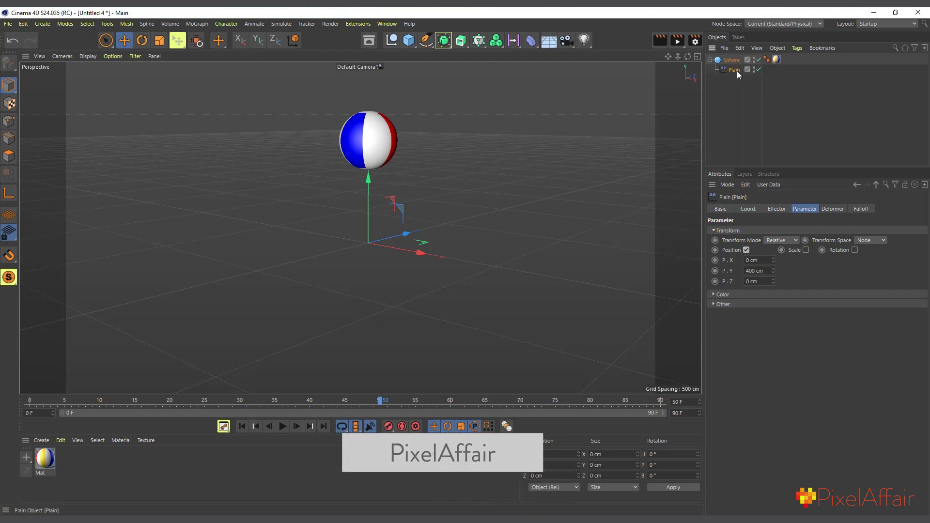
{"action": "left_click_drag", "start_coordinate": [737, 71], "coordinate": [733, 74]}
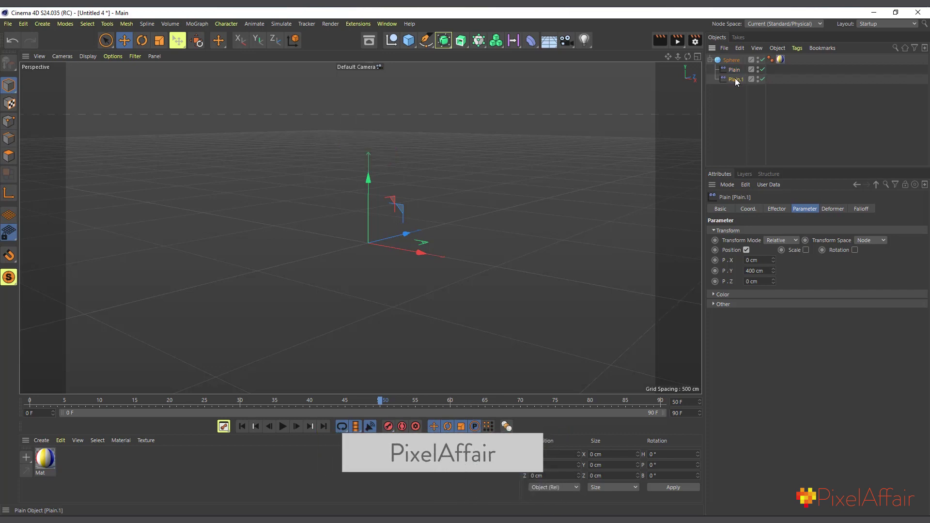
{"action": "left_click", "coordinate": [746, 249]}
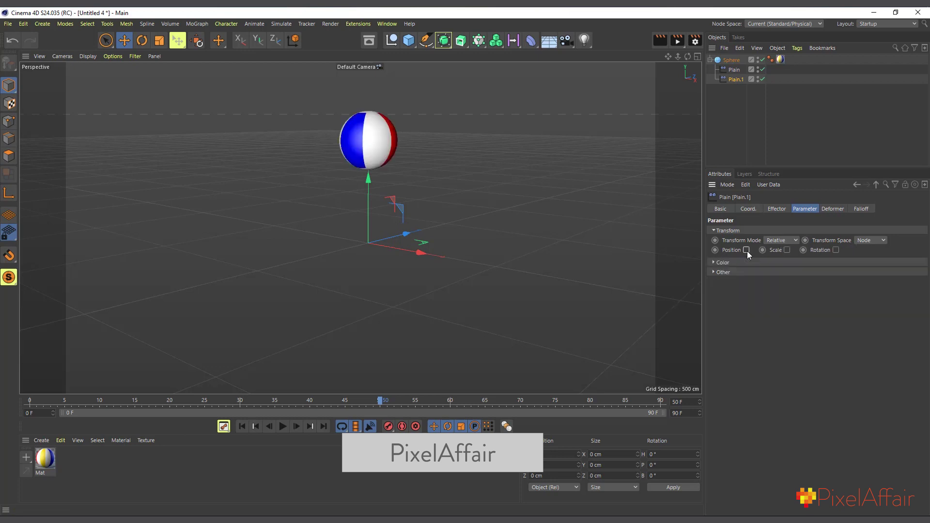
{"action": "left_click", "coordinate": [834, 250]}
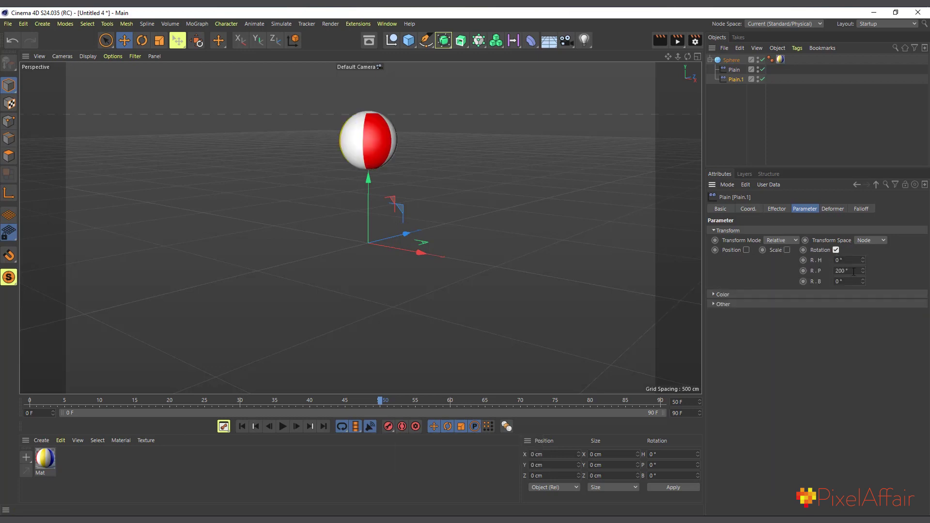
{"action": "left_click", "coordinate": [853, 271]}
{"action": "type", "text": "360"}
{"action": "key", "text": "Return"}
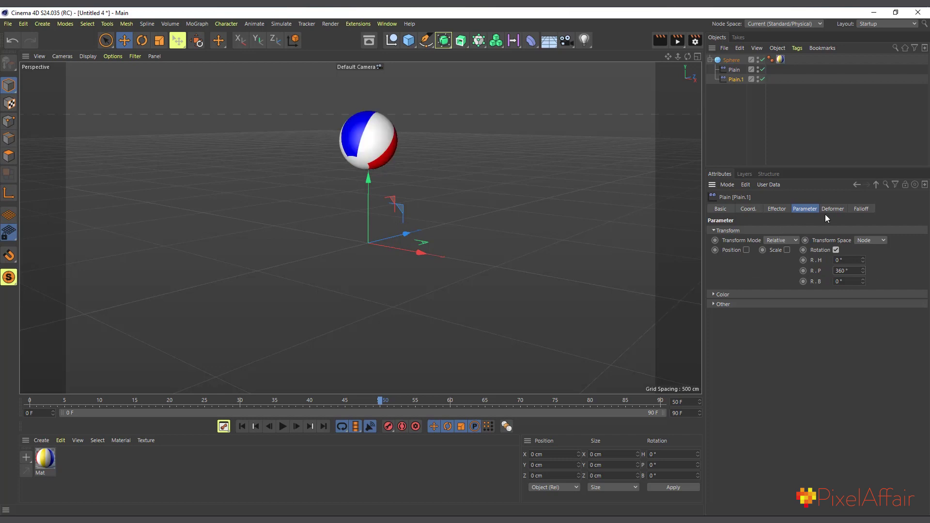
Reset the contour spline in the duplicated Plain effector's Time field remapping to its default straight line.
{"action": "left_click", "coordinate": [868, 209]}
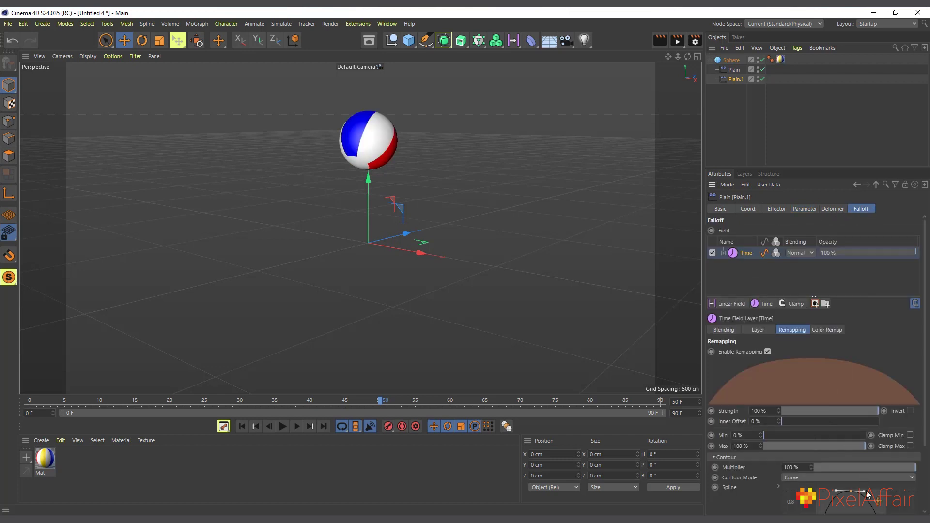
{"action": "scroll", "coordinate": [868, 494], "scroll_direction": "down", "scroll_amount": 3}
{"action": "right_click", "coordinate": [855, 477]}
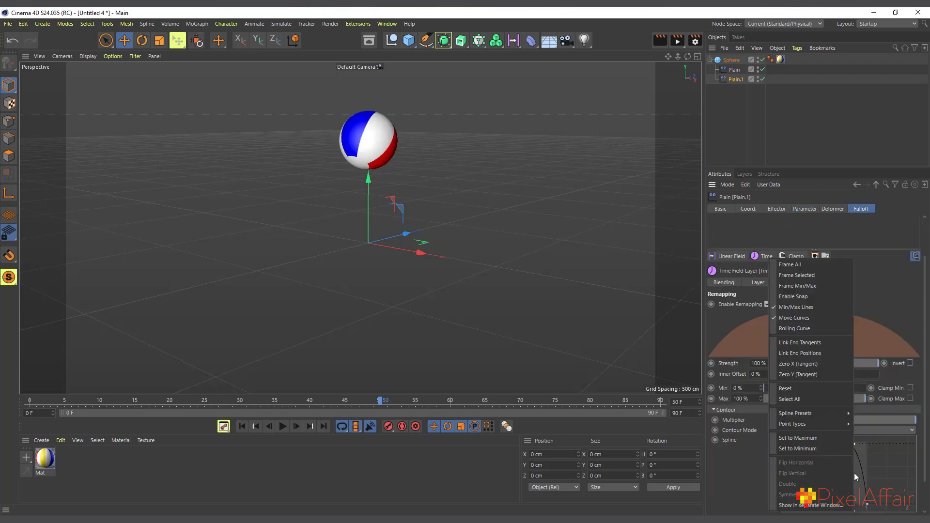
{"action": "mouse_move", "coordinate": [794, 414]}
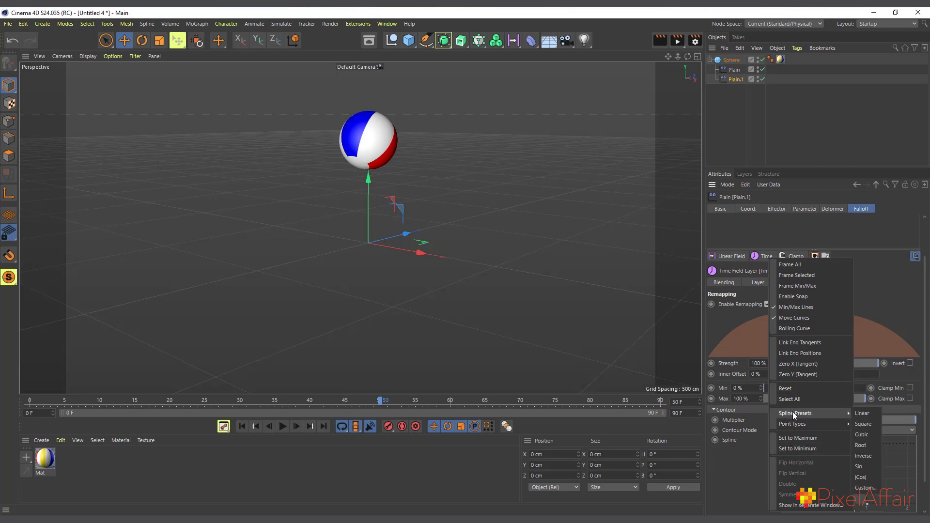
{"action": "left_click", "coordinate": [897, 458]}
{"action": "right_click", "coordinate": [841, 472]}
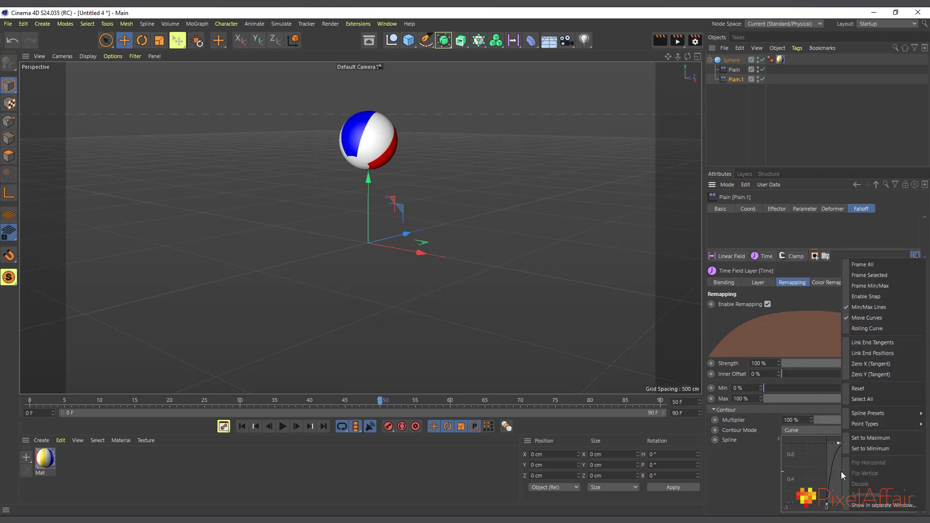
{"action": "left_click", "coordinate": [855, 388]}
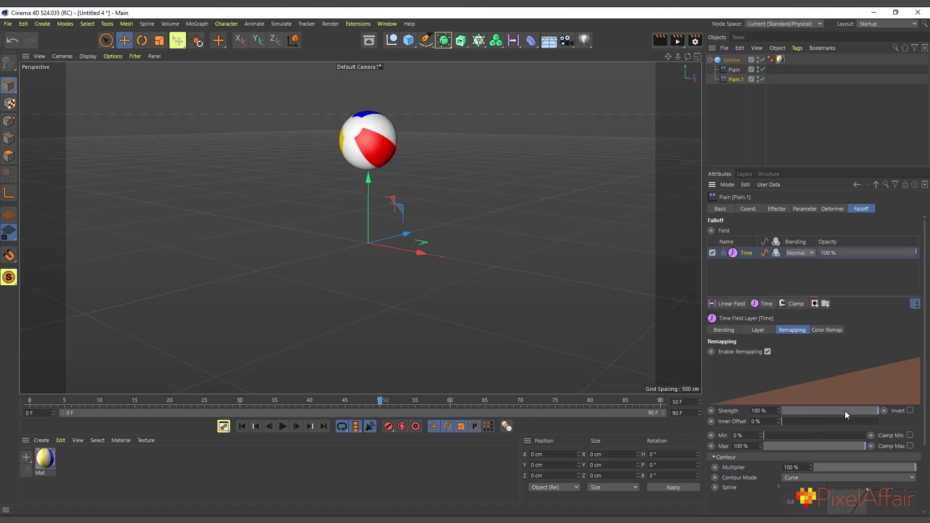
{"action": "scroll", "coordinate": [781, 481], "scroll_direction": "down", "scroll_amount": 3}
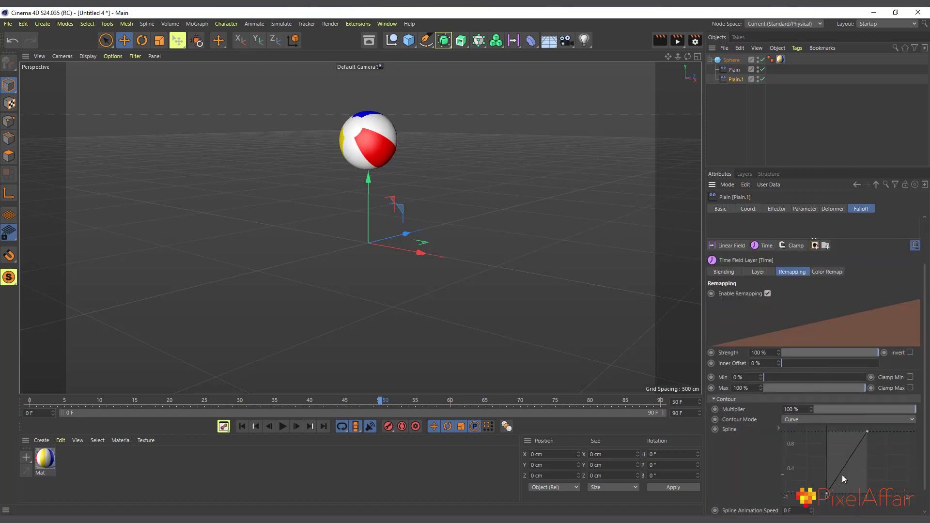
{"action": "scroll", "coordinate": [841, 475], "scroll_direction": "up", "scroll_amount": 5}
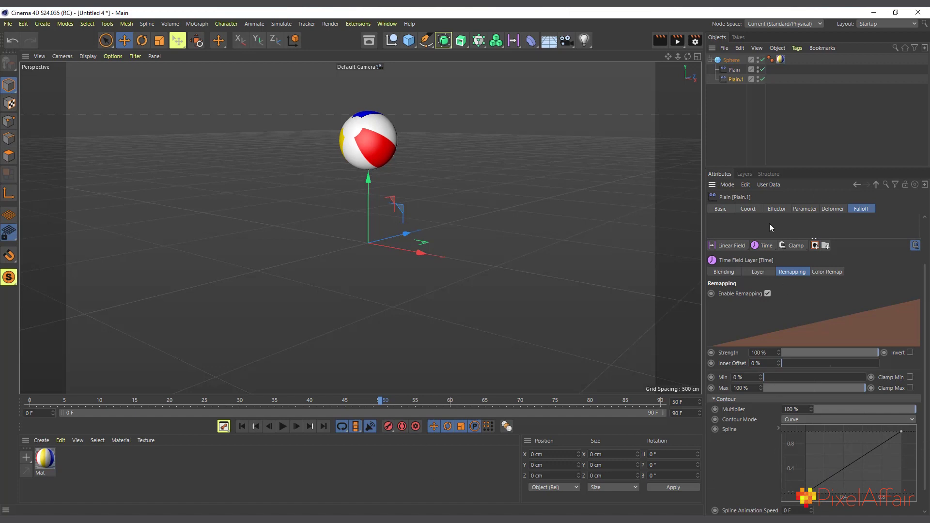
Review the duplicated effector's Time field layer settings and play the animation from the first frame to check the spin.
{"action": "left_click", "coordinate": [777, 209]}
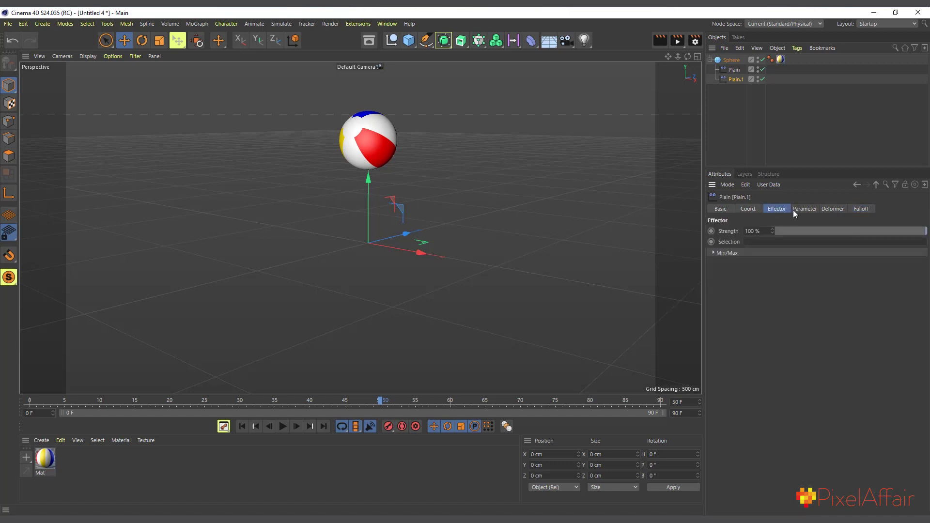
{"action": "left_click", "coordinate": [804, 208]}
{"action": "left_click", "coordinate": [859, 209]}
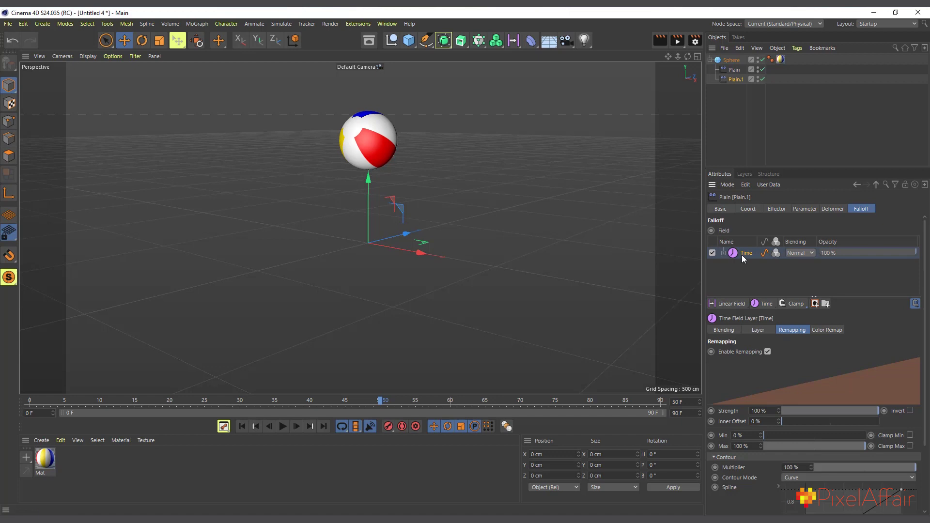
{"action": "left_click", "coordinate": [758, 330]}
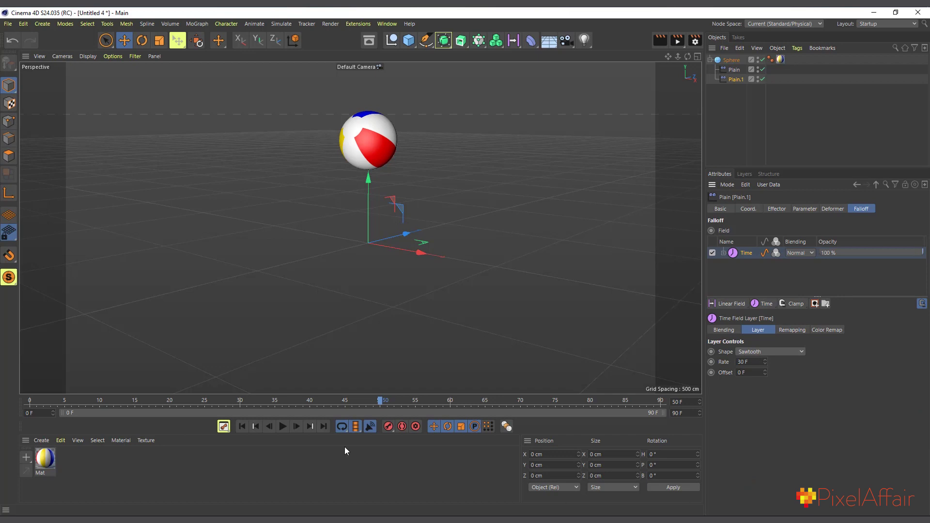
{"action": "left_click", "coordinate": [241, 427]}
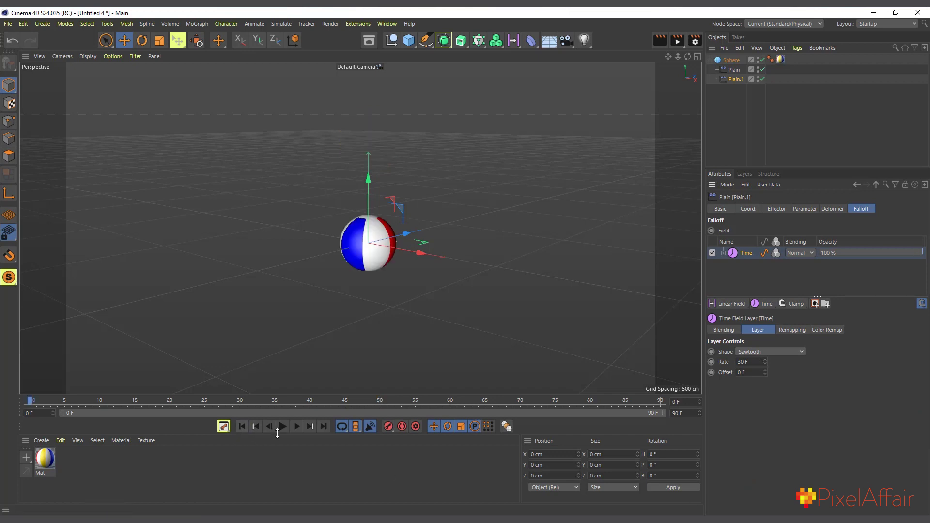
{"action": "left_click", "coordinate": [285, 429]}
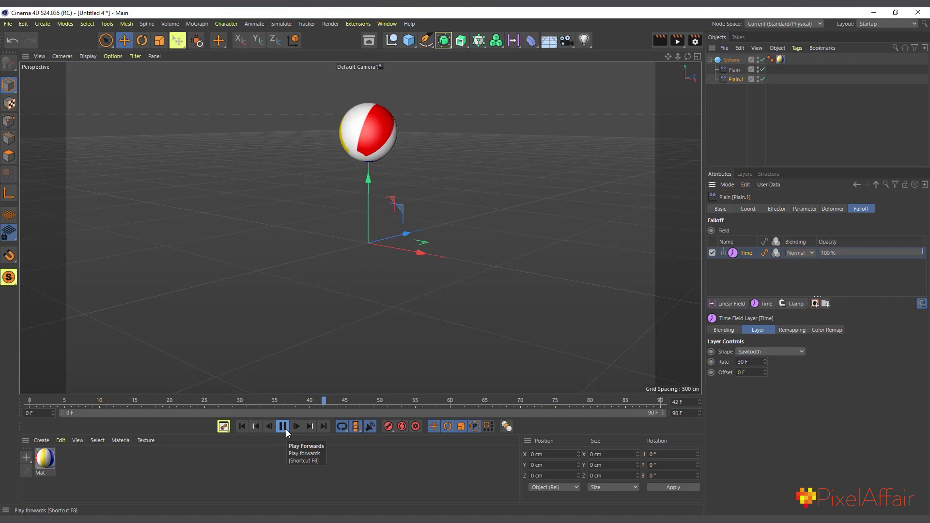
{"action": "left_click", "coordinate": [286, 429]}
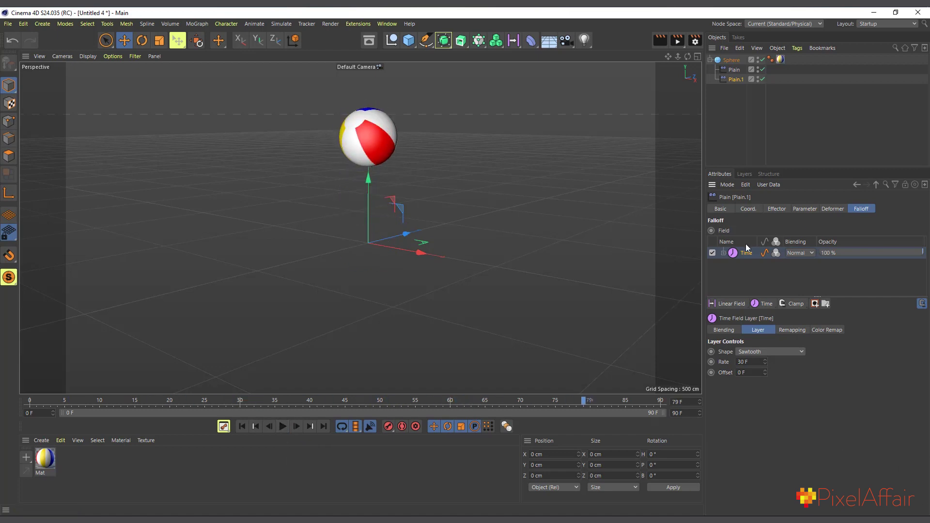
Apply the Cubic spline preset to the contour curve in the duplicated effector's Time field remapping.
{"action": "left_click", "coordinate": [801, 330]}
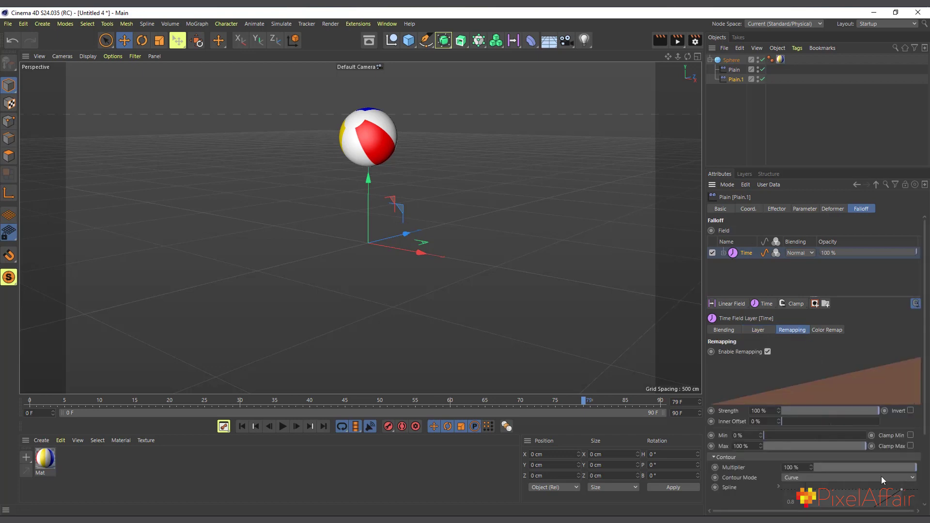
{"action": "scroll", "coordinate": [894, 491], "scroll_direction": "down", "scroll_amount": 2}
{"action": "scroll", "coordinate": [748, 483], "scroll_direction": "down", "scroll_amount": 1}
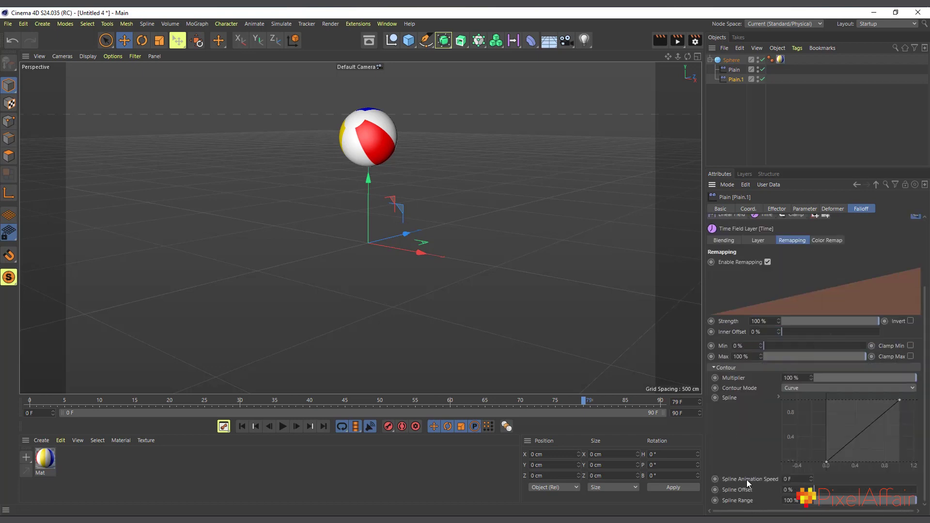
{"action": "scroll", "coordinate": [850, 433], "scroll_direction": "up", "scroll_amount": 1}
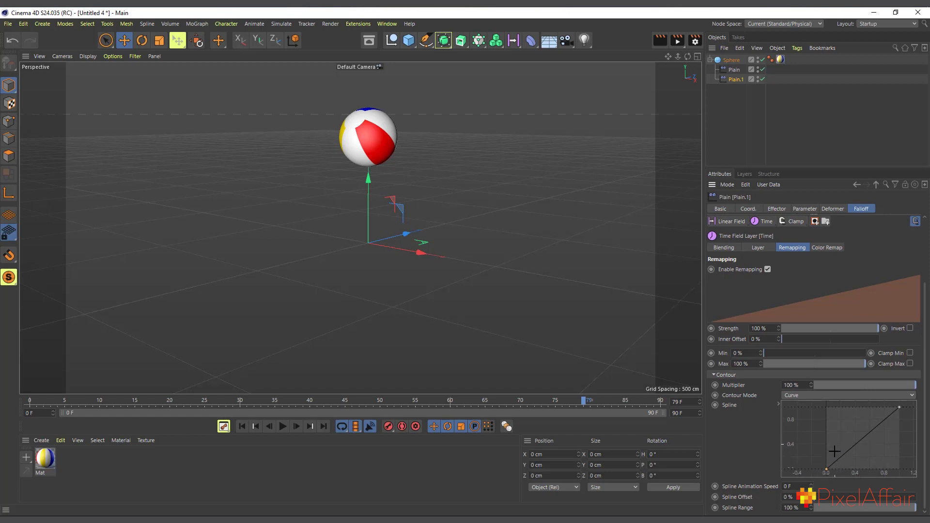
{"action": "right_click", "coordinate": [851, 423]}
{"action": "mouse_move", "coordinate": [814, 414]}
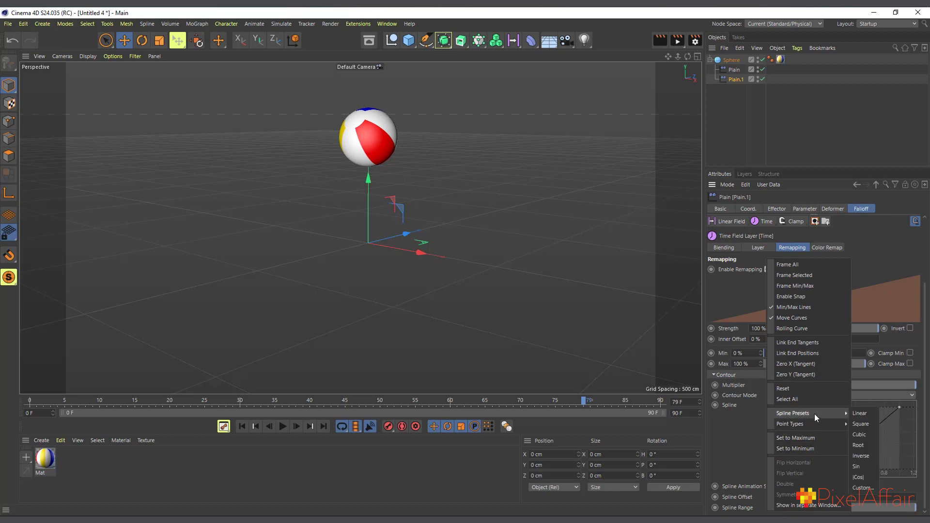
{"action": "left_click", "coordinate": [863, 435]}
{"action": "scroll", "coordinate": [845, 484], "scroll_direction": "down", "scroll_amount": 2}
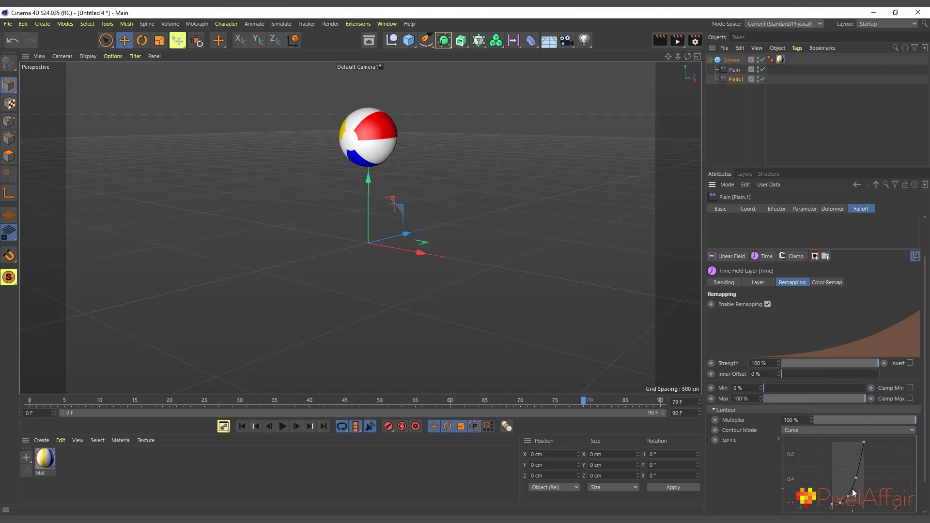
{"action": "scroll", "coordinate": [852, 492], "scroll_direction": "up", "scroll_amount": 3}
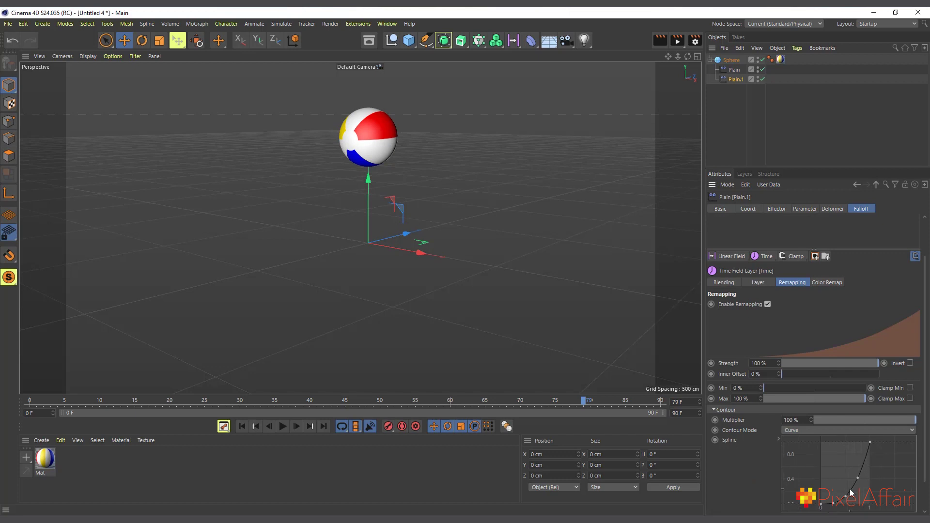
{"action": "right_click", "coordinate": [827, 463]}
{"action": "mouse_move", "coordinate": [861, 416]}
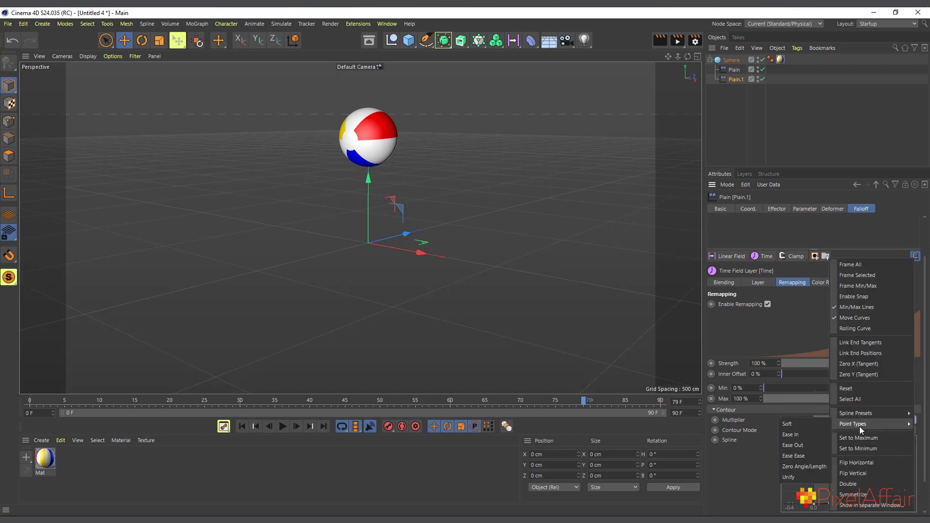
{"action": "left_click", "coordinate": [787, 435]}
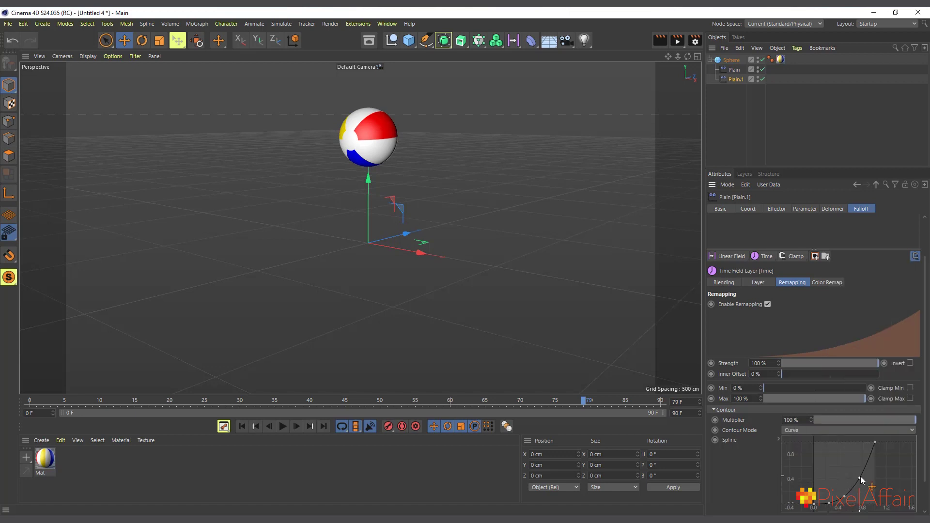
{"action": "left_click_drag", "start_coordinate": [860, 478], "coordinate": [843, 470]}
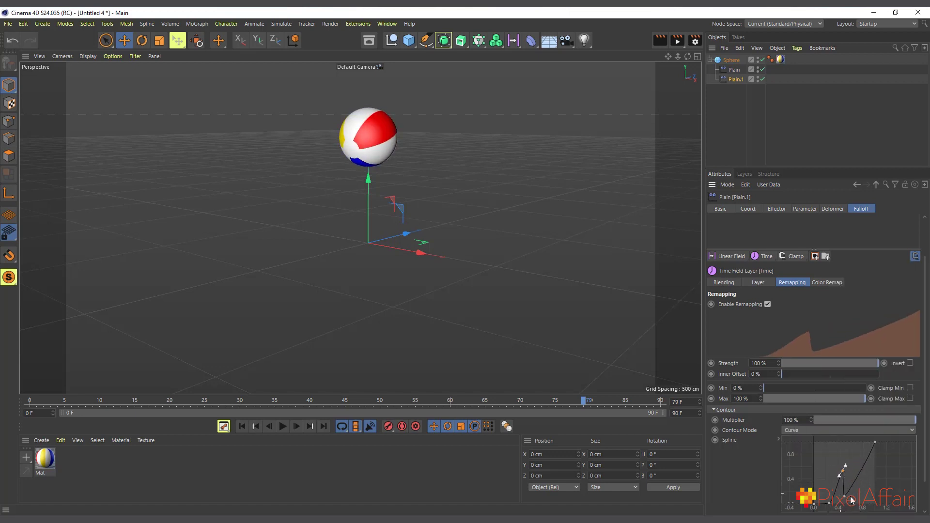
{"action": "key", "text": "ctrl+z"}
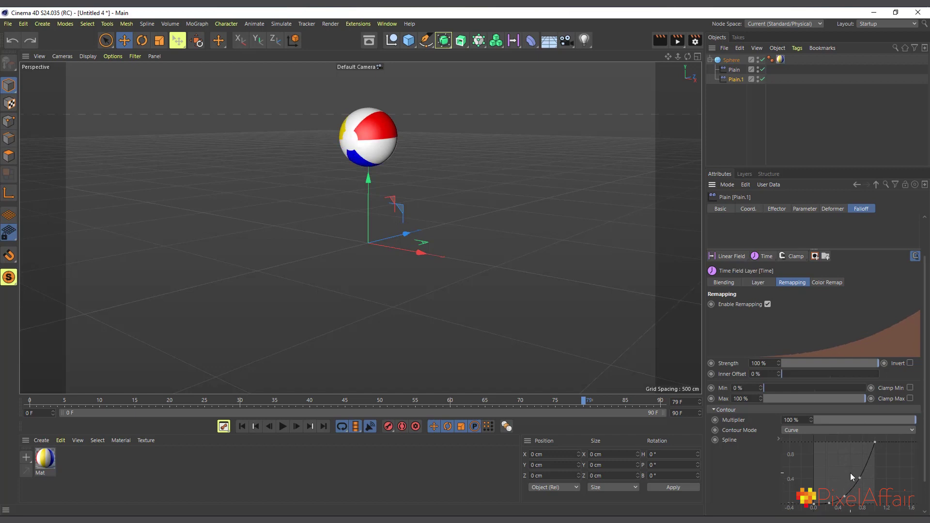
Reshape the duplicated effector's contour curve into a gentler ease-in by moving its inner points down to the curve's start.
{"action": "left_click_drag", "start_coordinate": [849, 465], "coordinate": [843, 504]}
{"action": "scroll", "coordinate": [864, 484], "scroll_direction": "down", "scroll_amount": 2}
{"action": "scroll", "coordinate": [843, 506], "scroll_direction": "down", "scroll_amount": 2}
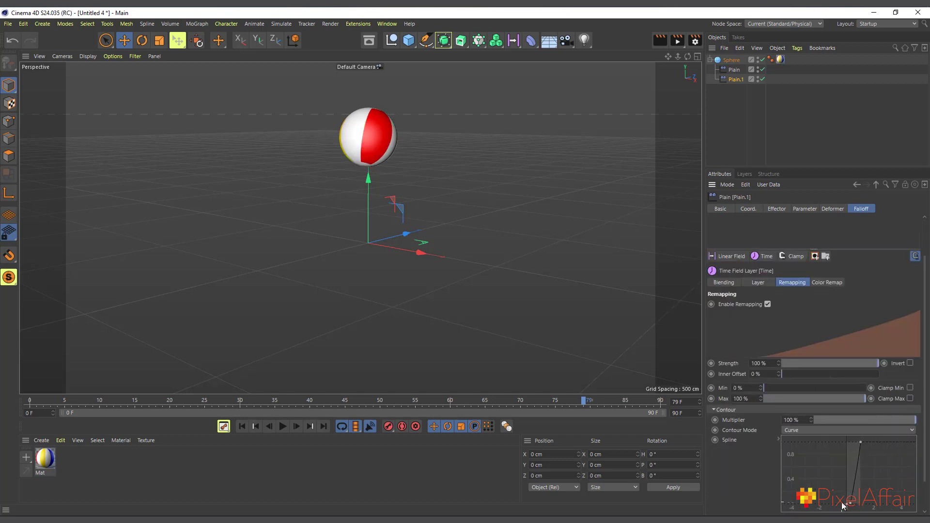
{"action": "scroll", "coordinate": [843, 506], "scroll_direction": "up", "scroll_amount": 3}
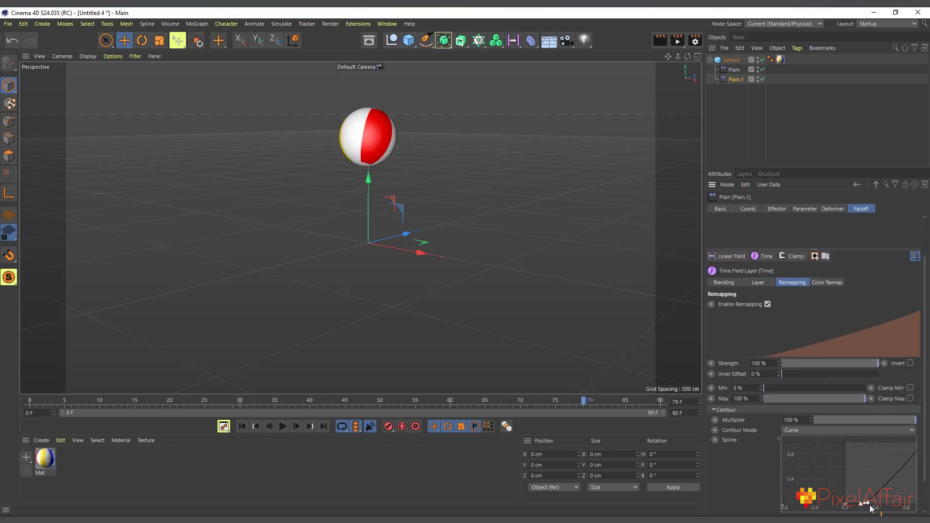
{"action": "left_click_drag", "start_coordinate": [870, 508], "coordinate": [845, 505]}
{"action": "scroll", "coordinate": [829, 501], "scroll_direction": "down", "scroll_amount": 1}
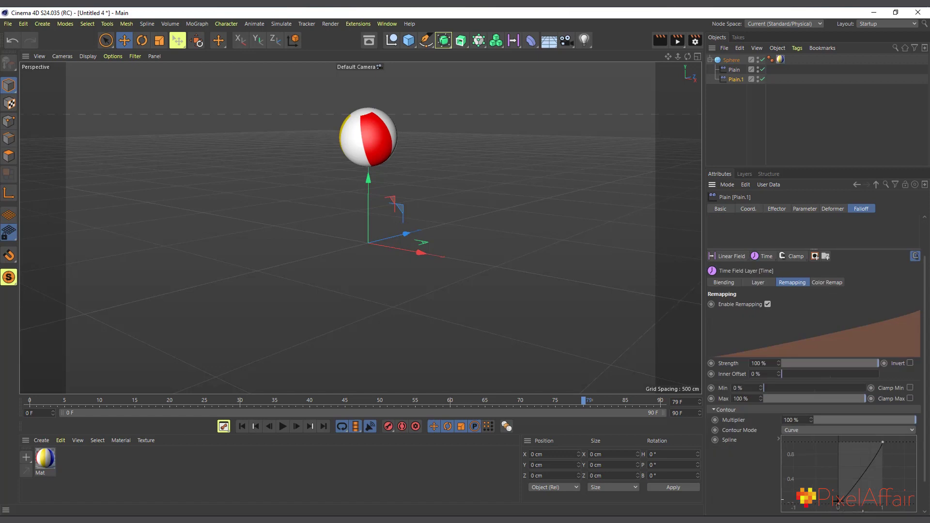
{"action": "scroll", "coordinate": [831, 509], "scroll_direction": "down", "scroll_amount": 1}
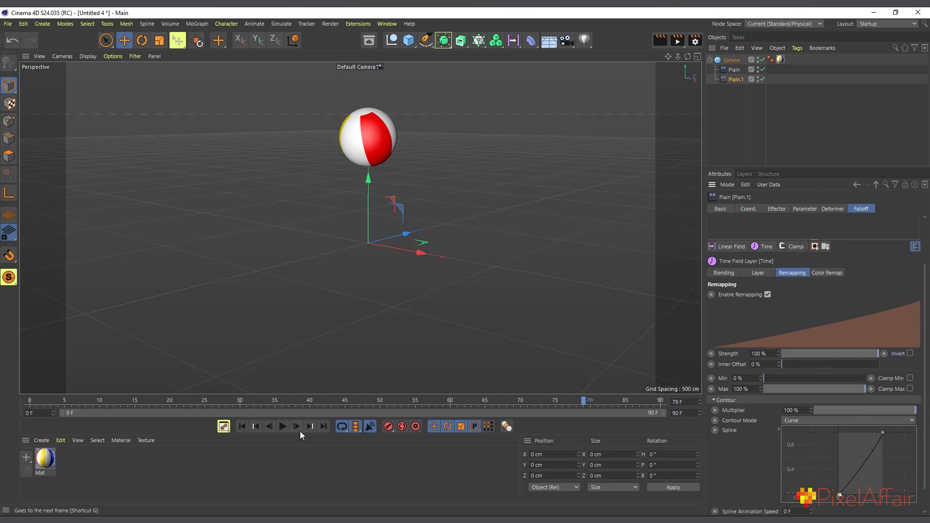
Play the animation to check the ball's spin with the reshaped curve, stop it, and return to the first frame.
{"action": "left_click", "coordinate": [284, 427]}
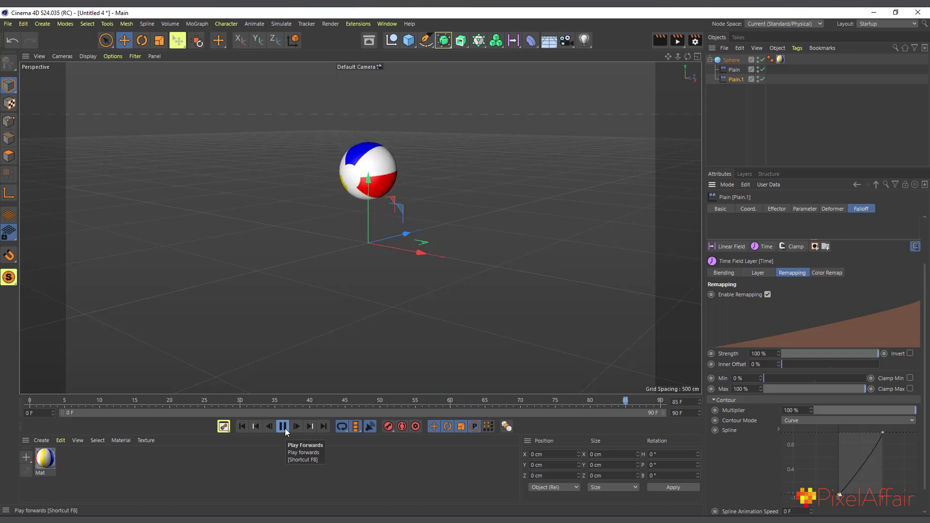
{"action": "left_click", "coordinate": [285, 431]}
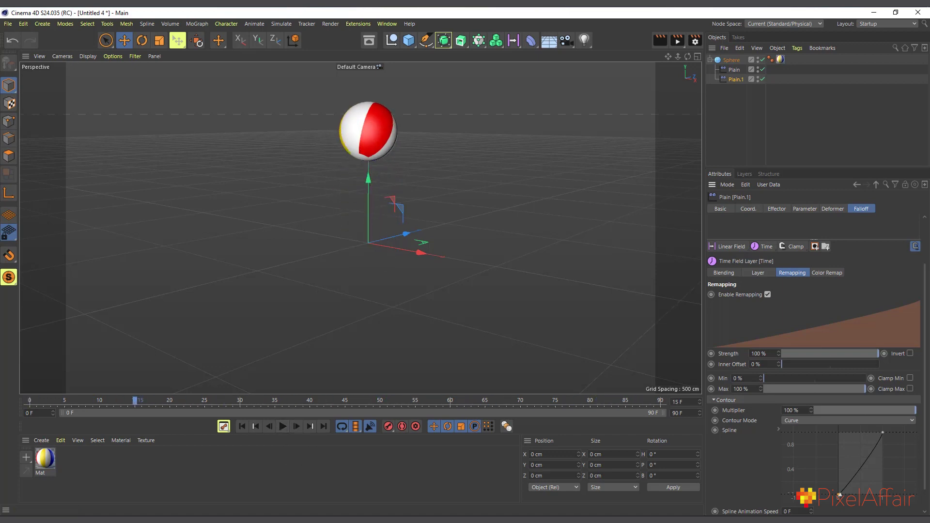
{"action": "key", "text": "shift+f"}
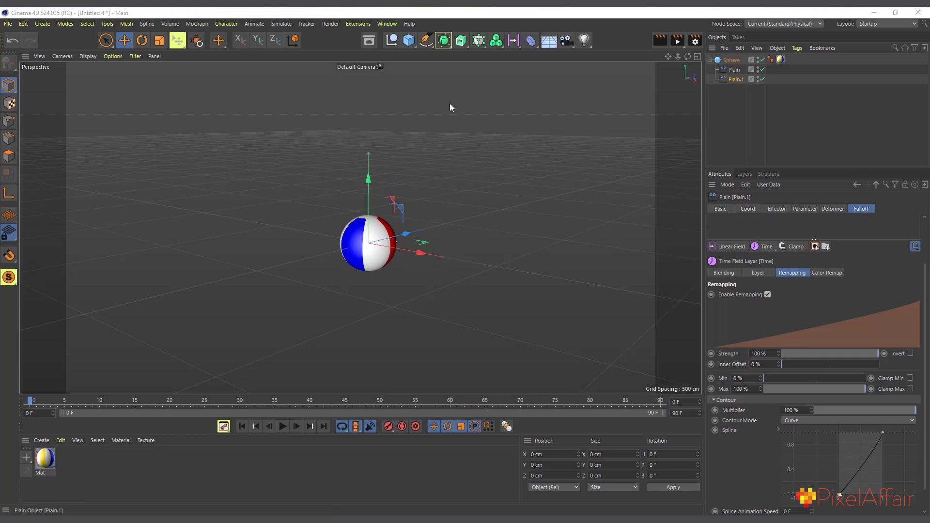
Add a Cube and move both Plain effectors from the Sphere to become children of the Cube.
{"action": "left_click", "coordinate": [408, 40]}
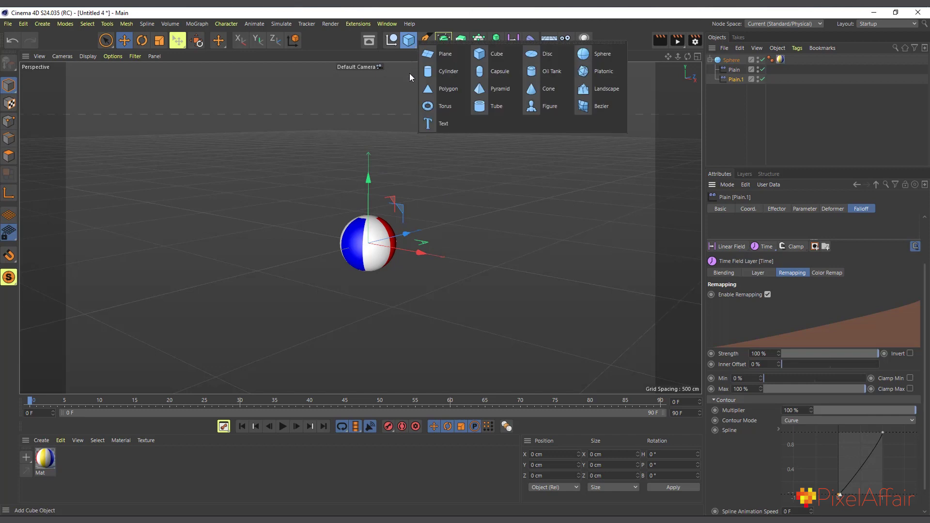
{"action": "left_click", "coordinate": [497, 54]}
{"action": "left_click_drag", "start_coordinate": [733, 102], "coordinate": [737, 72]}
{"action": "left_click_drag", "start_coordinate": [734, 58], "coordinate": [735, 59]}
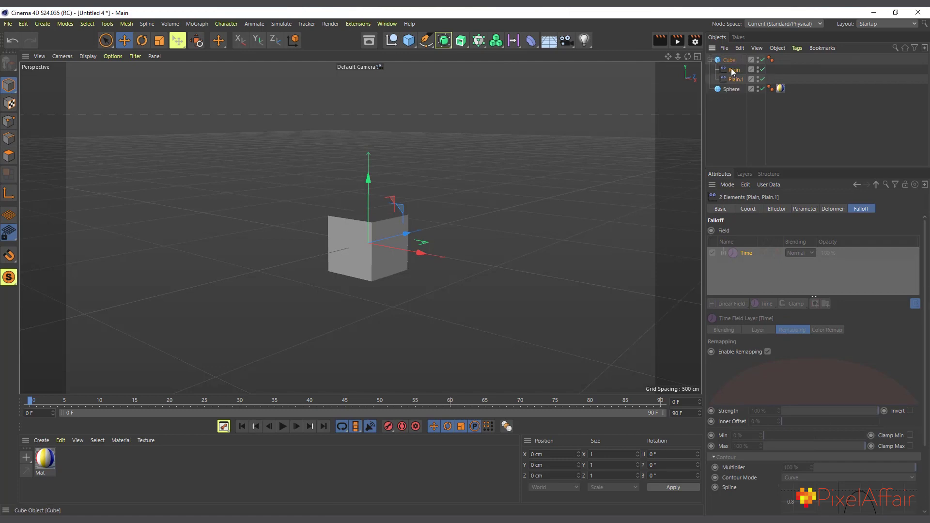
Disable the Sphere, play the animation to check the Cube's motion, and return to the first frame.
{"action": "left_click", "coordinate": [761, 89]}
{"action": "left_click", "coordinate": [282, 426]}
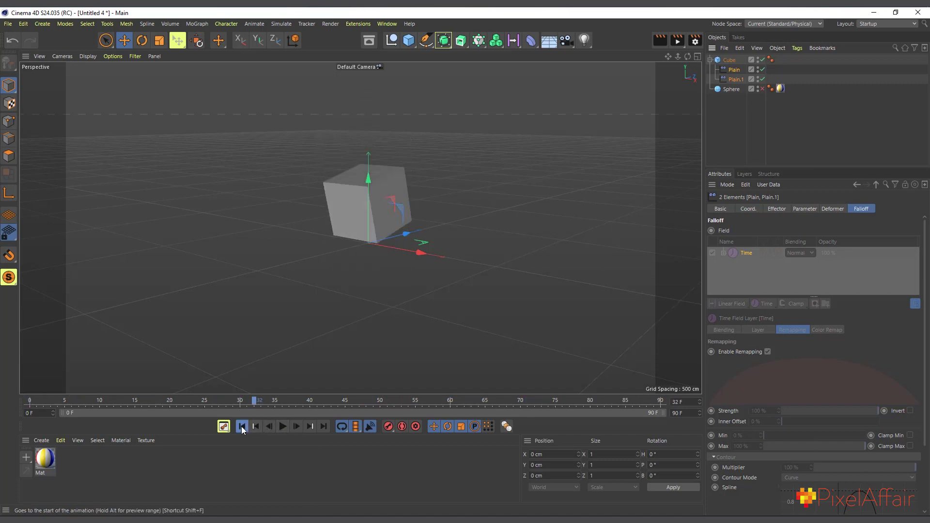
{"action": "left_click", "coordinate": [242, 426]}
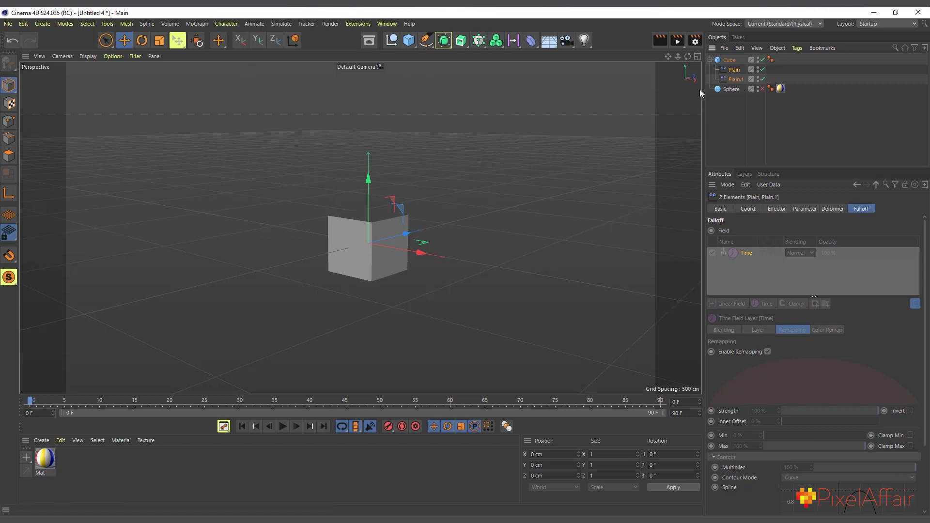
Re-enable the Sphere and move it along the X axis beside the Cube, to about X -510 cm.
{"action": "left_click", "coordinate": [725, 90]}
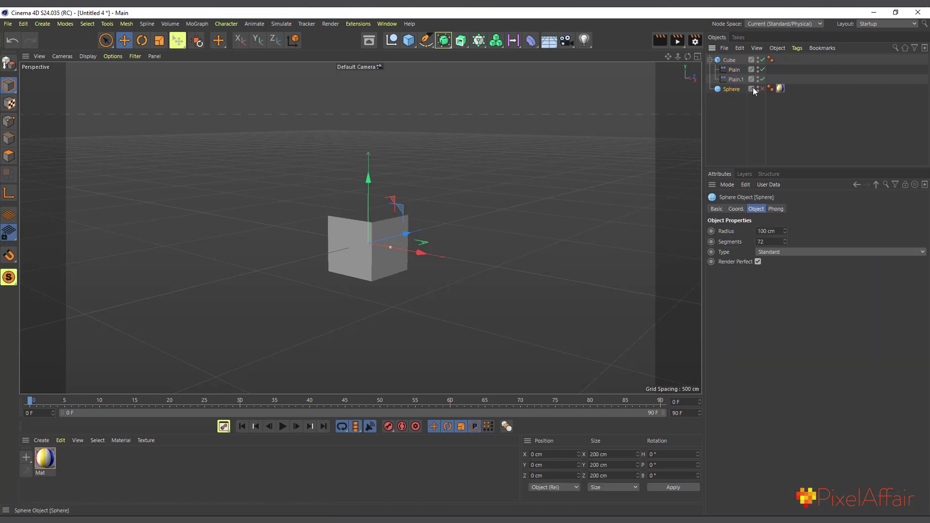
{"action": "left_click_drag", "start_coordinate": [417, 253], "coordinate": [315, 235]}
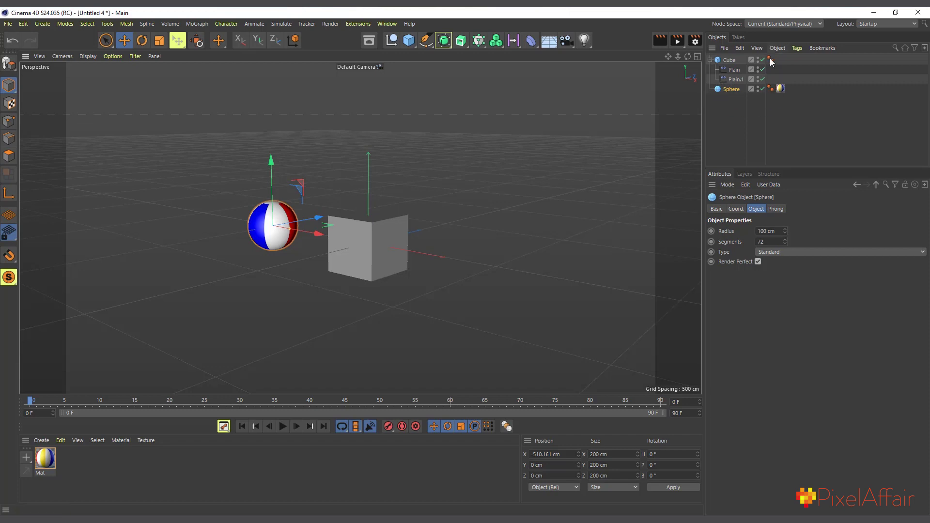
Take both Plain effectors out of the Cube, group them with the Cube and Sphere under a new Null, and play the animation.
{"action": "left_click_drag", "start_coordinate": [731, 91], "coordinate": [735, 110]}
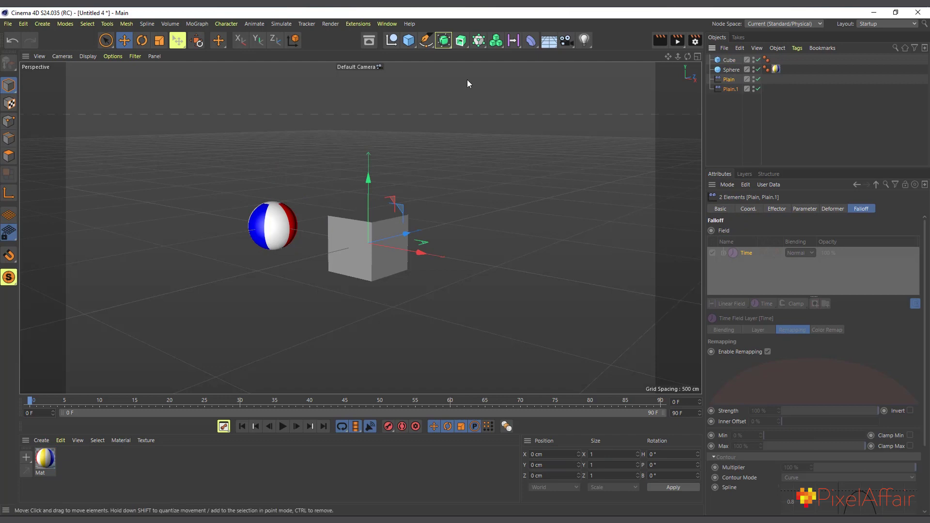
{"action": "left_click", "coordinate": [391, 40]}
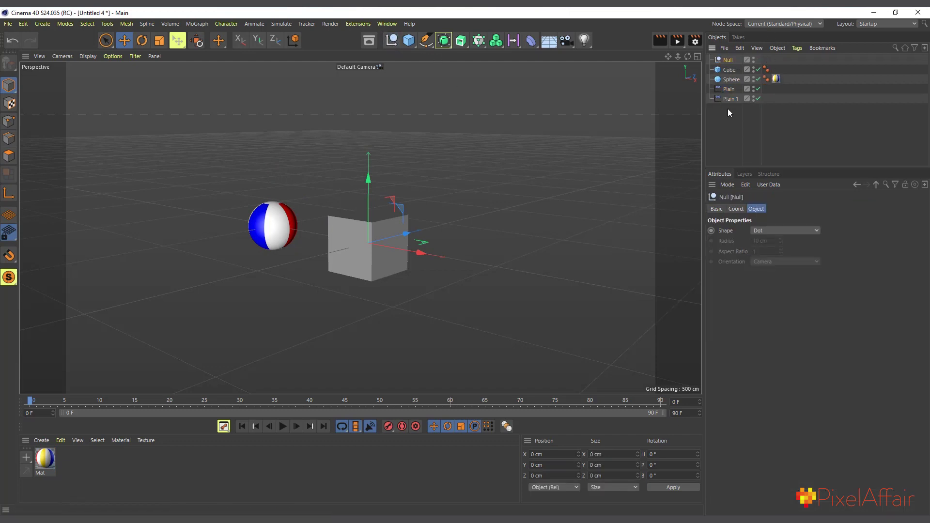
{"action": "left_click_drag", "start_coordinate": [728, 112], "coordinate": [731, 59]}
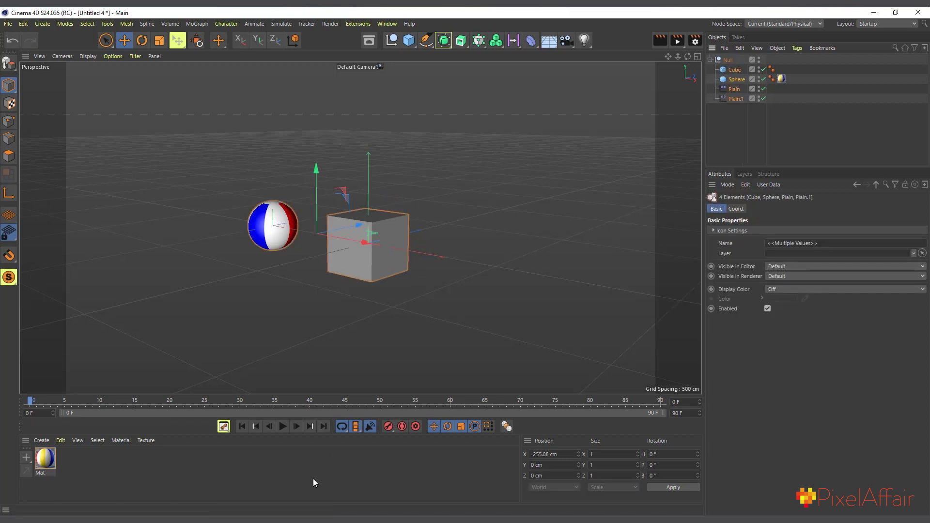
{"action": "left_click", "coordinate": [282, 426]}
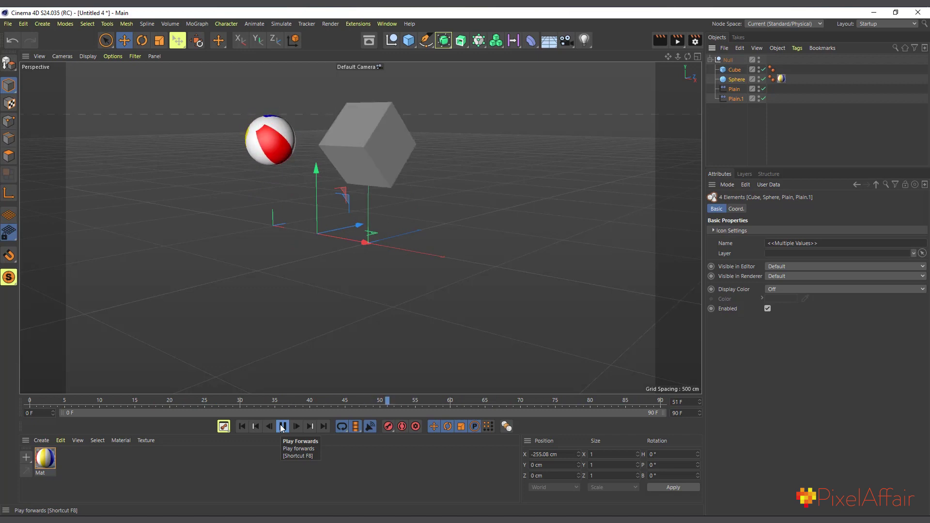
{"action": "left_click", "coordinate": [282, 426]}
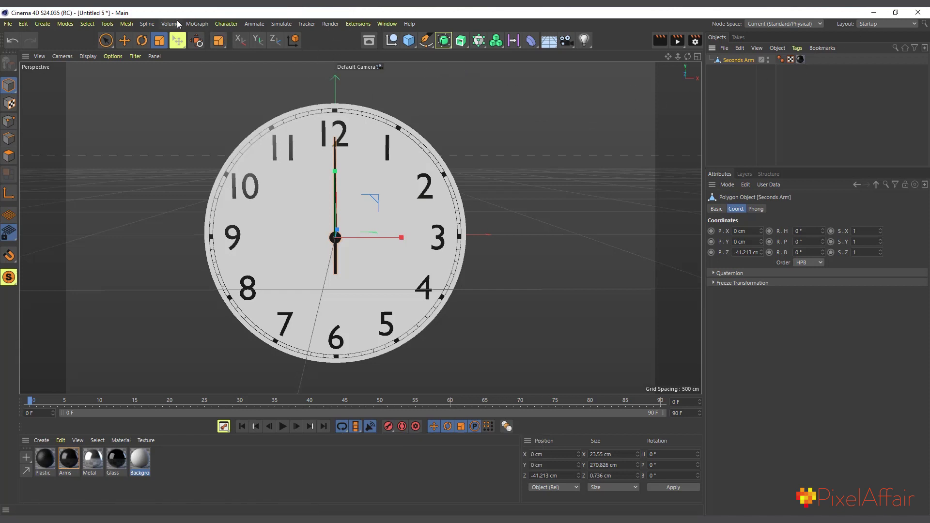
Add a Plain effector to the clock scene and make it a child of the Seconds Arm.
{"action": "left_click", "coordinate": [197, 23]}
{"action": "mouse_move", "coordinate": [204, 39]}
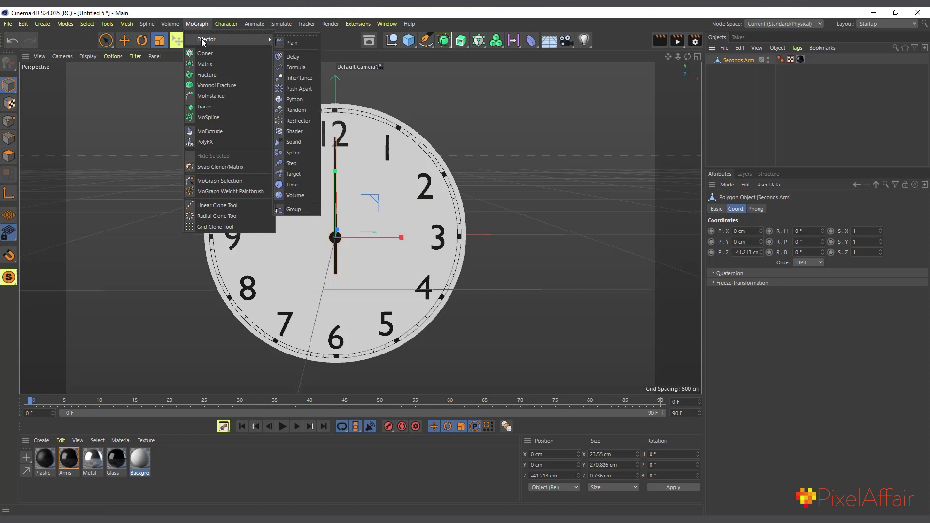
{"action": "left_click", "coordinate": [292, 44]}
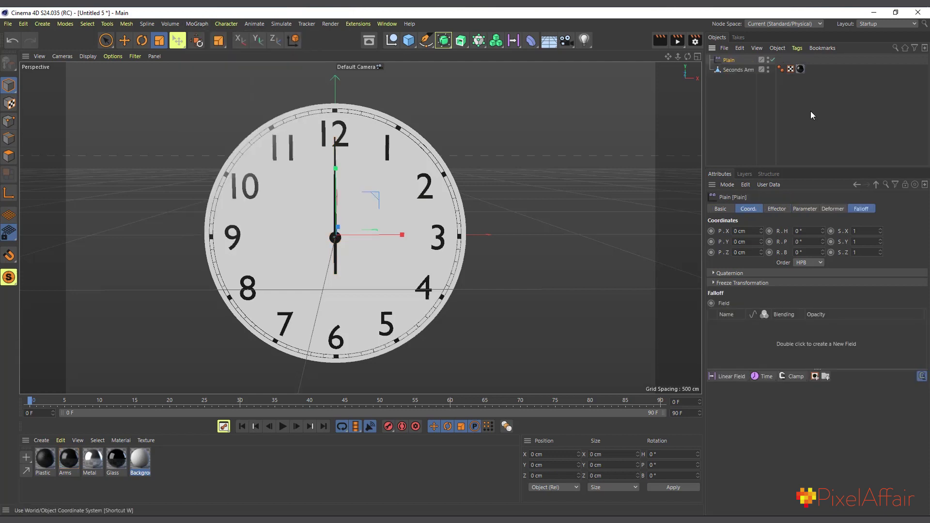
{"action": "left_click_drag", "start_coordinate": [734, 68], "coordinate": [734, 68]}
{"action": "left_click", "coordinate": [736, 59]}
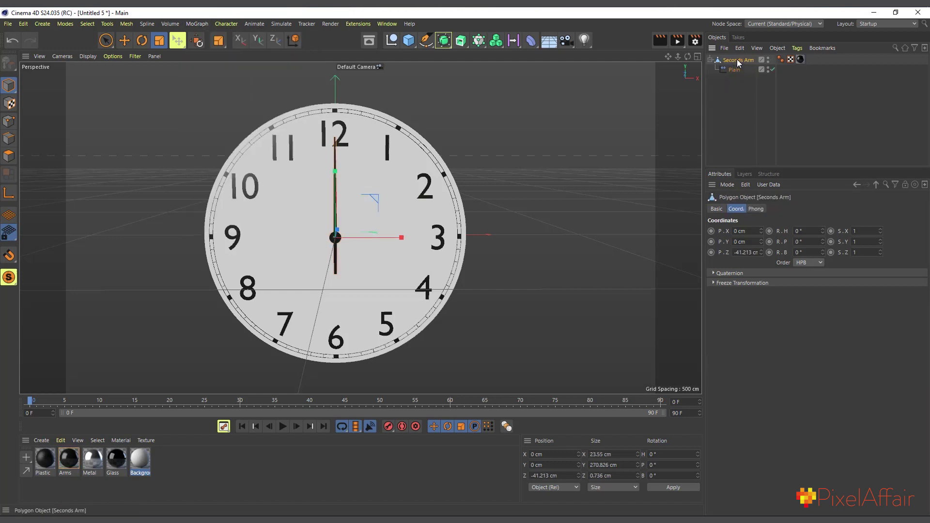
Make the Seconds Arm's Plain effector affect rotation instead of position, and set its deformation to Object.
{"action": "left_click", "coordinate": [732, 70]}
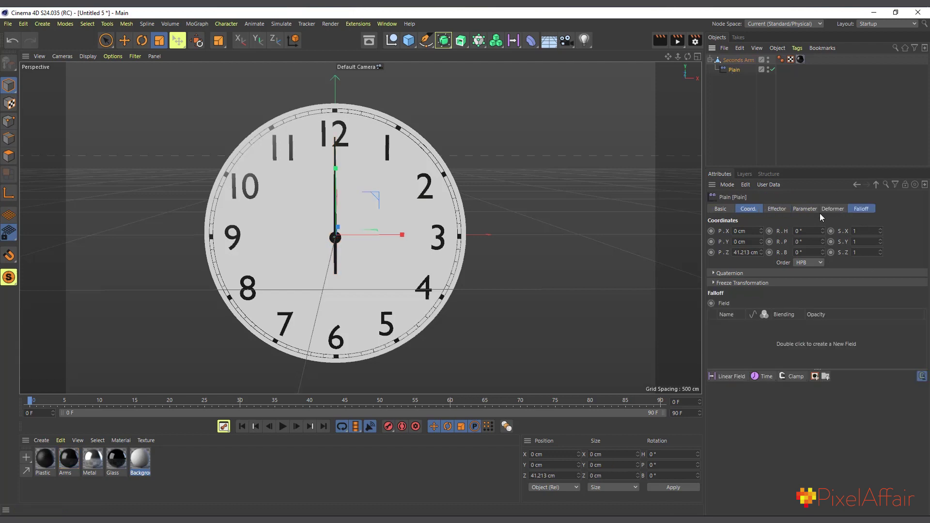
{"action": "left_click", "coordinate": [805, 210]}
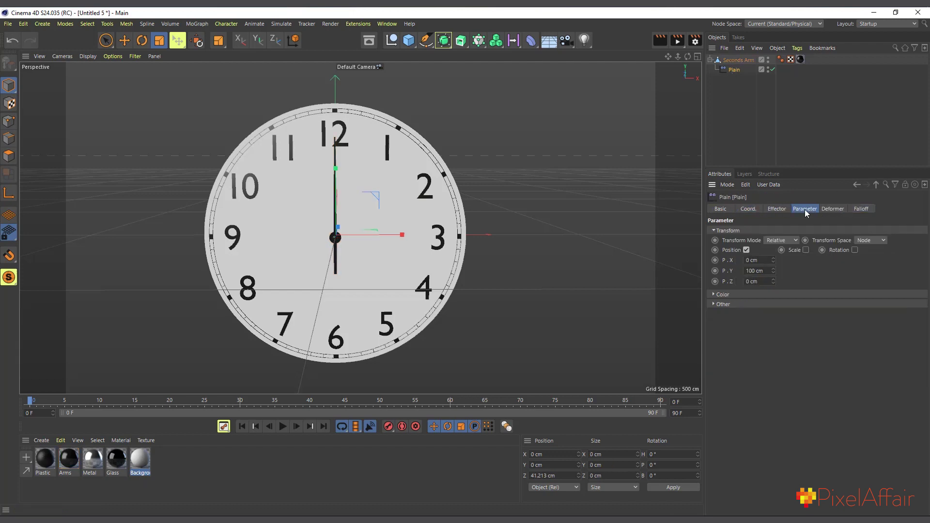
{"action": "left_click", "coordinate": [745, 251]}
{"action": "left_click", "coordinate": [836, 251]}
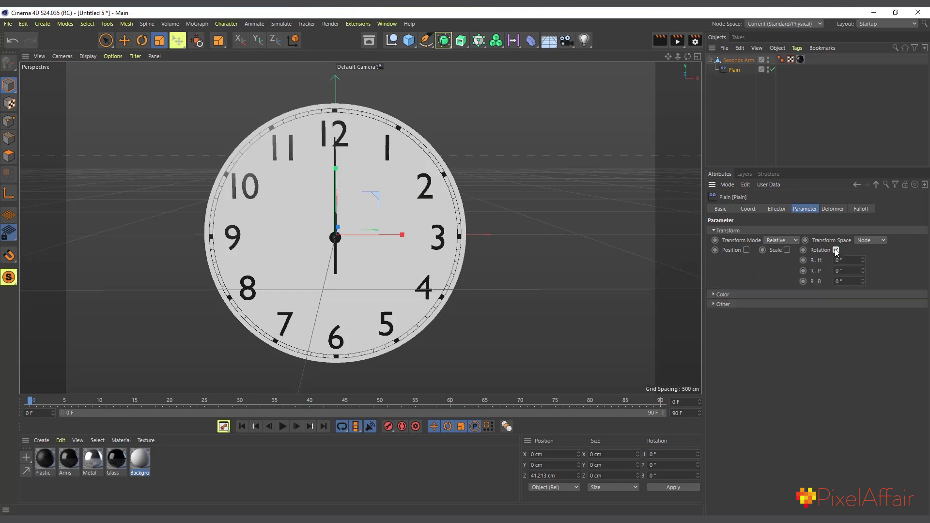
{"action": "left_click", "coordinate": [834, 210]}
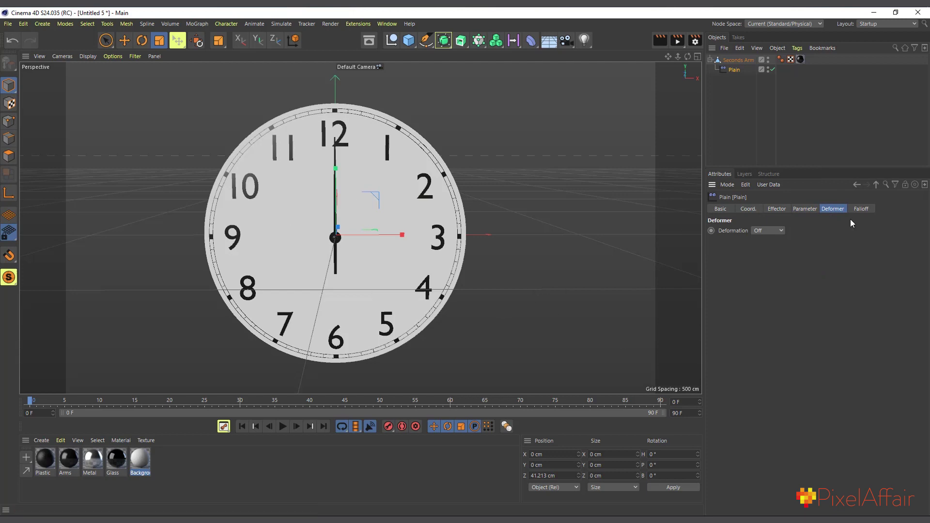
{"action": "left_click", "coordinate": [764, 230]}
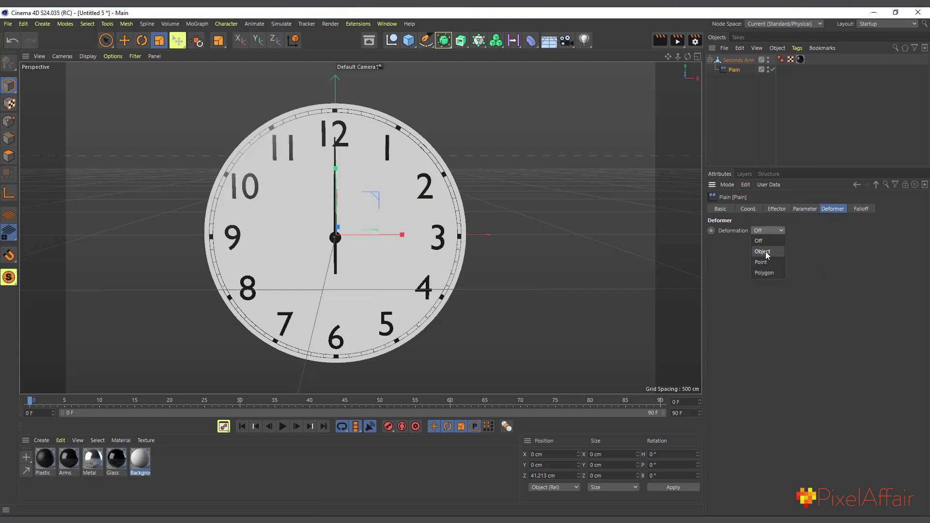
Set the Plain effector's R.B rotation to 360° for the Seconds Arm.
{"action": "left_click", "coordinate": [799, 210]}
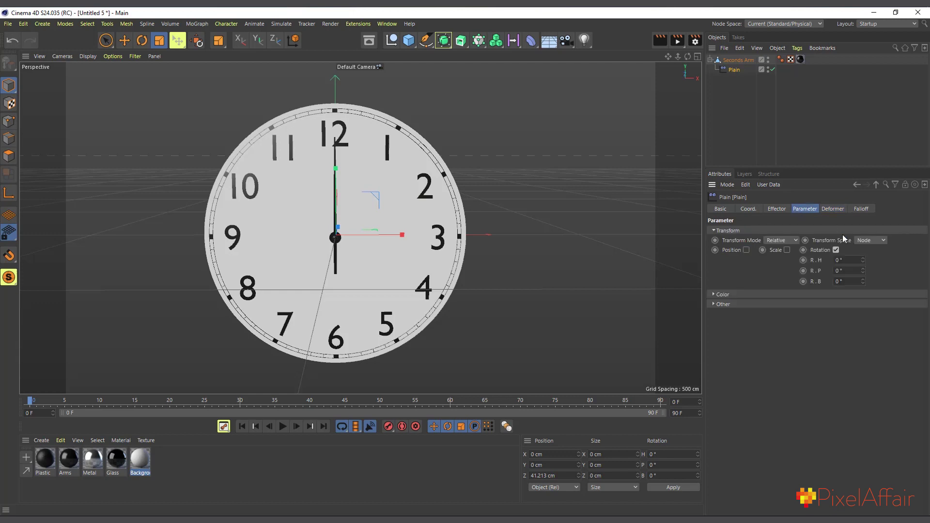
{"action": "mouse_move", "coordinate": [862, 282]}
{"action": "left_mouse_down"}
{"action": "mouse_move", "coordinate": [887, 282]}
{"action": "mouse_move", "coordinate": [853, 286]}
{"action": "left_mouse_up"}
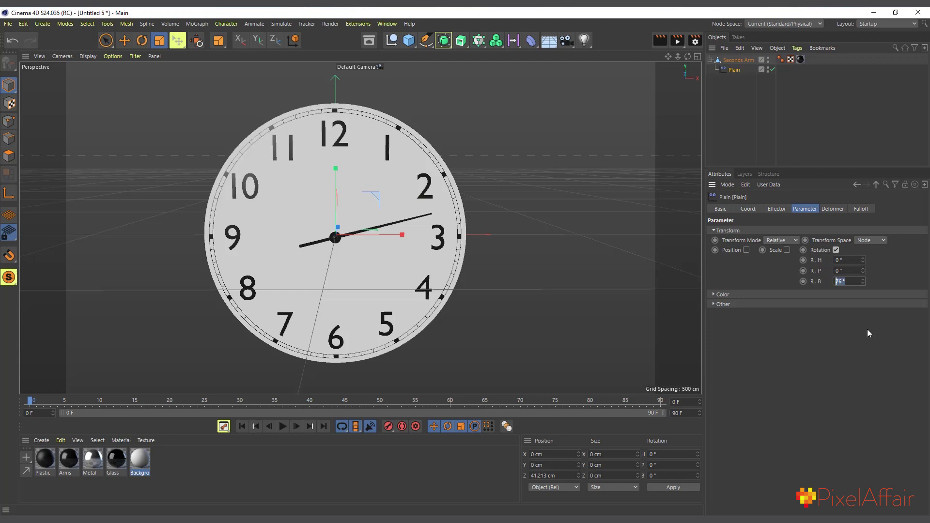
{"action": "type", "text": "360"}
{"action": "key", "text": "Return"}
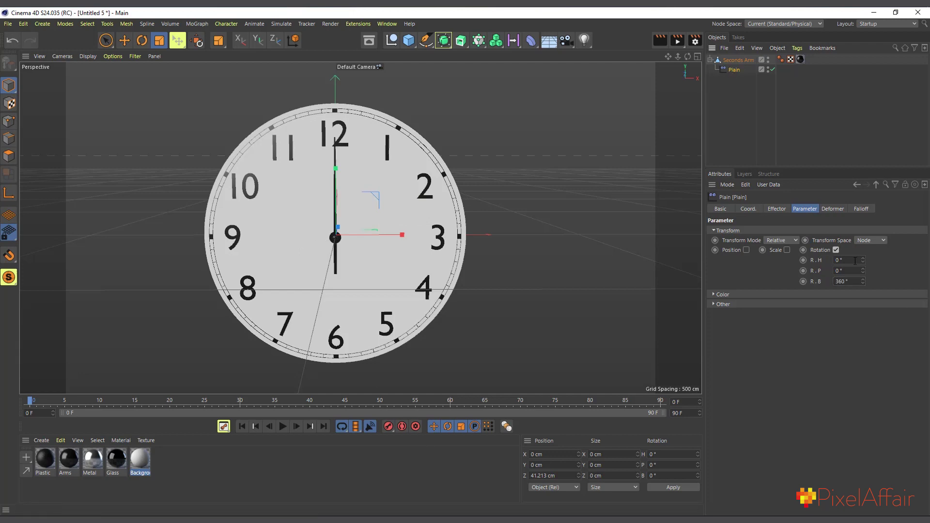
Add a Time field to the Plain effector's falloff and play the animation to check the Seconds Arm's rotation.
{"action": "left_click", "coordinate": [860, 208]}
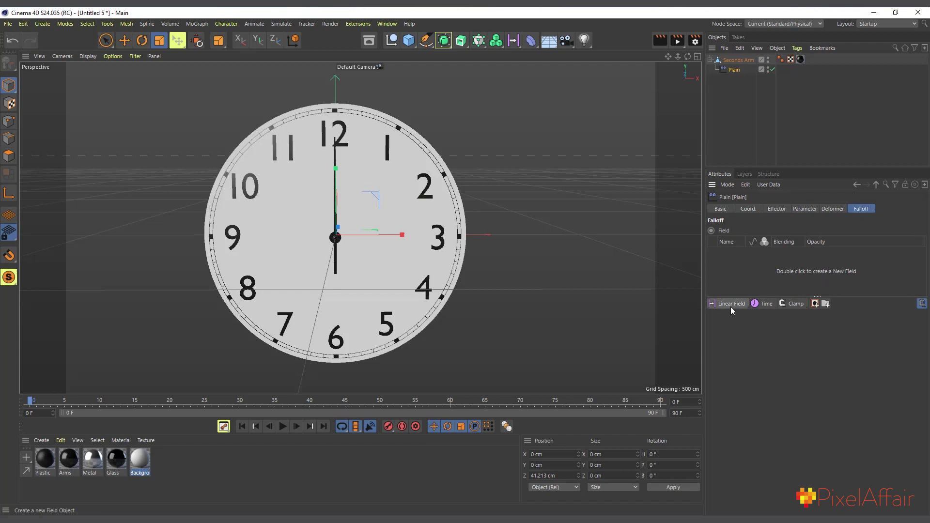
{"action": "left_click", "coordinate": [765, 304]}
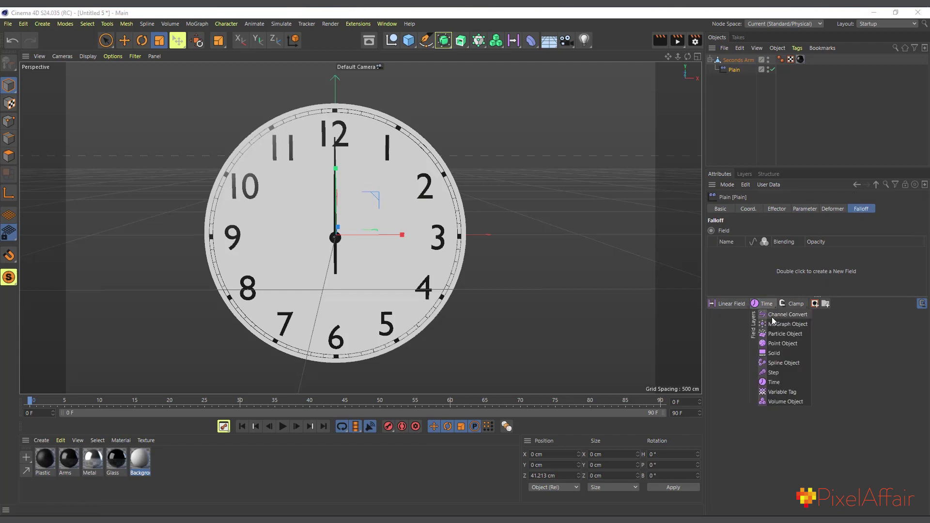
{"action": "left_click", "coordinate": [780, 382]}
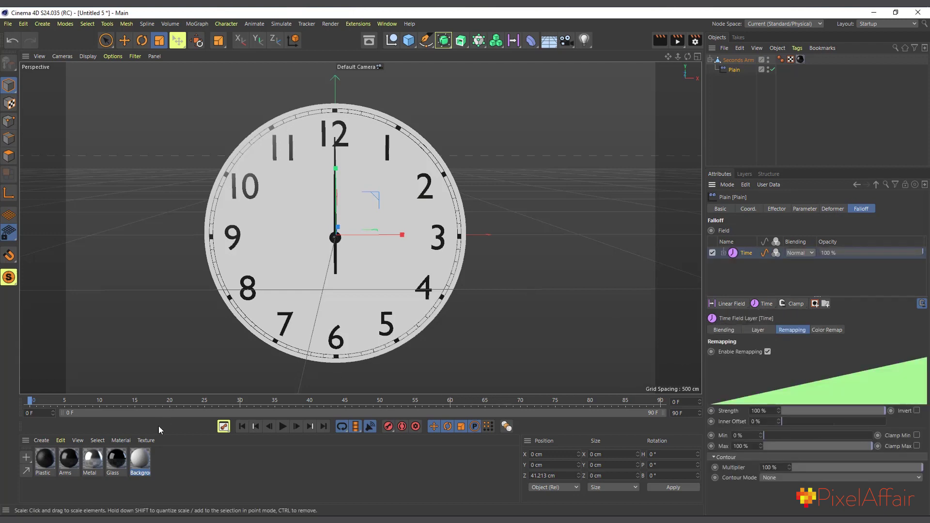
{"action": "left_click", "coordinate": [282, 426]}
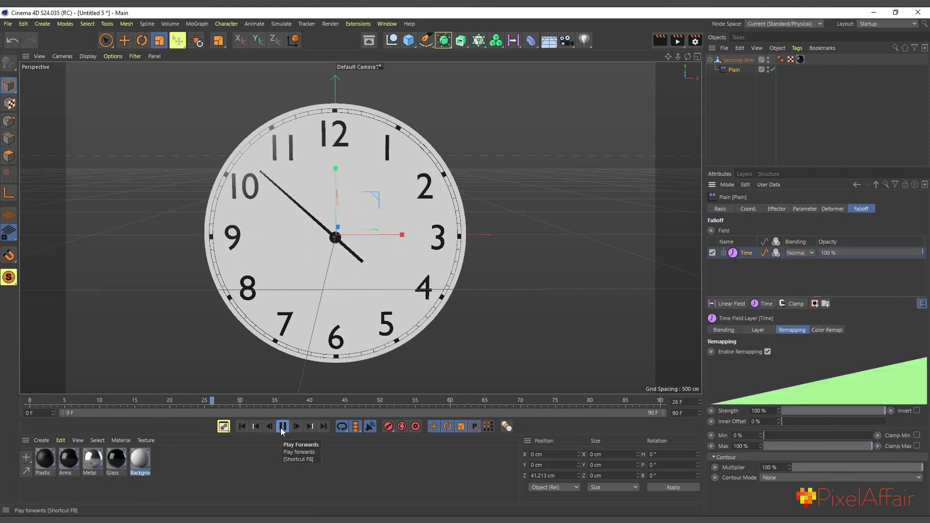
{"action": "left_click", "coordinate": [283, 427]}
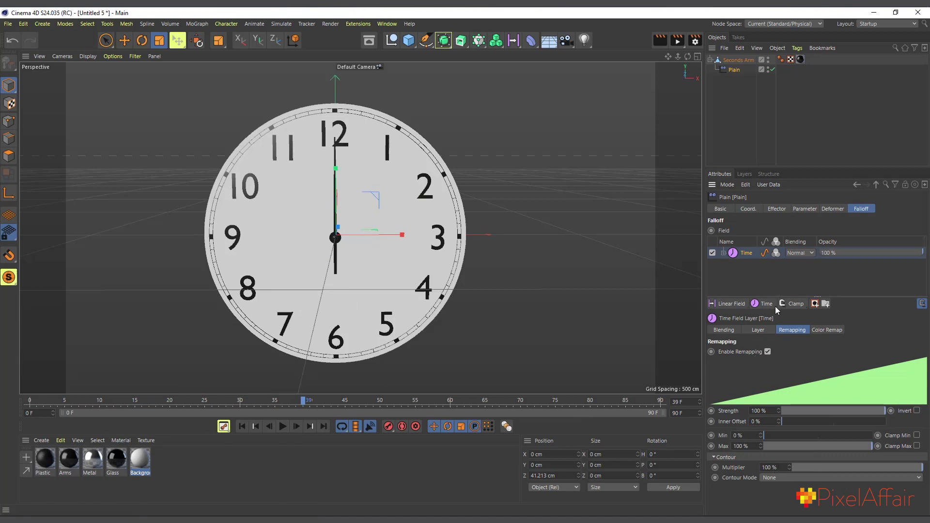
Set the Time field's rate to 90 F and play the animation from the start.
{"action": "left_click", "coordinate": [763, 329]}
{"action": "left_click", "coordinate": [754, 361]}
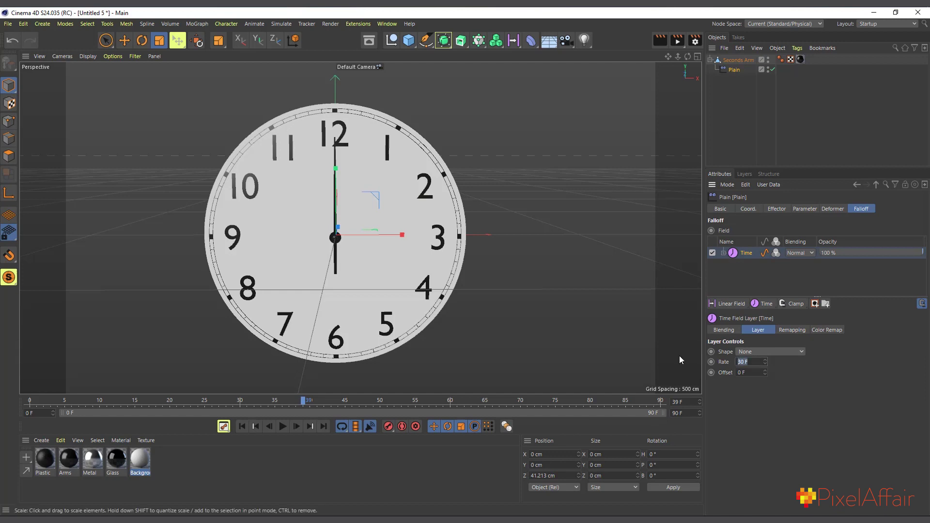
{"action": "type", "text": "90"}
{"action": "key", "text": "Return"}
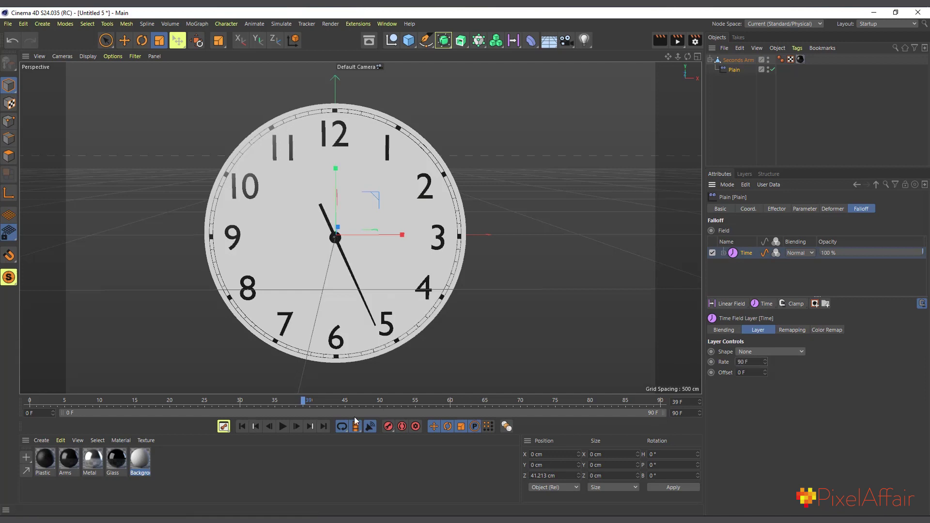
{"action": "left_click", "coordinate": [241, 426]}
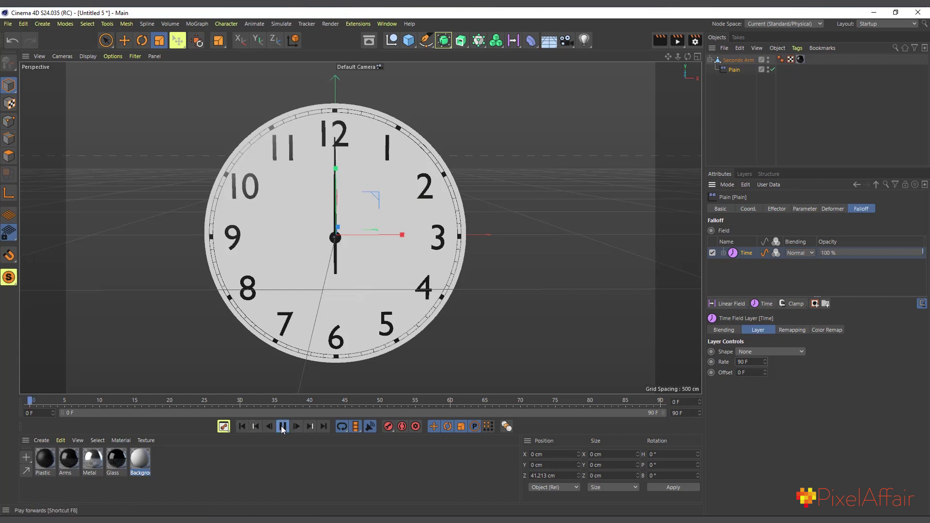
{"action": "left_click", "coordinate": [283, 426]}
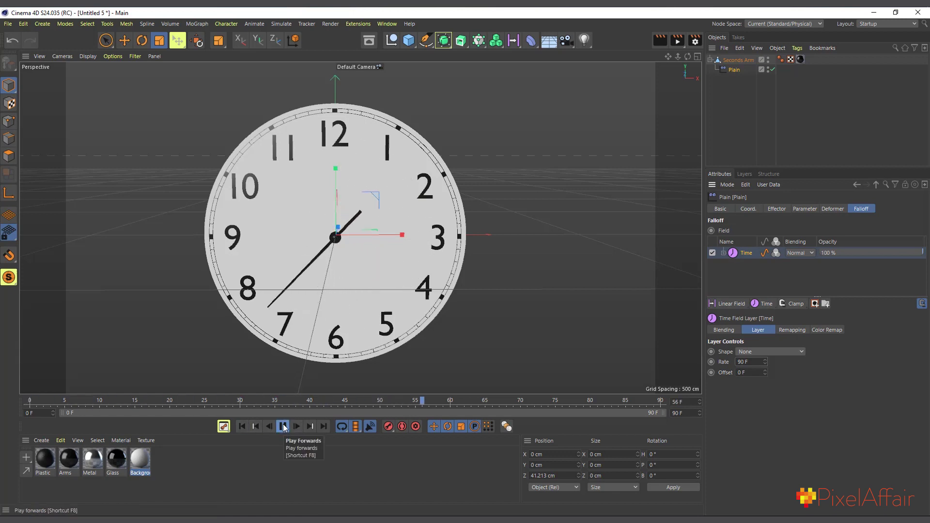
{"action": "left_click", "coordinate": [283, 426]}
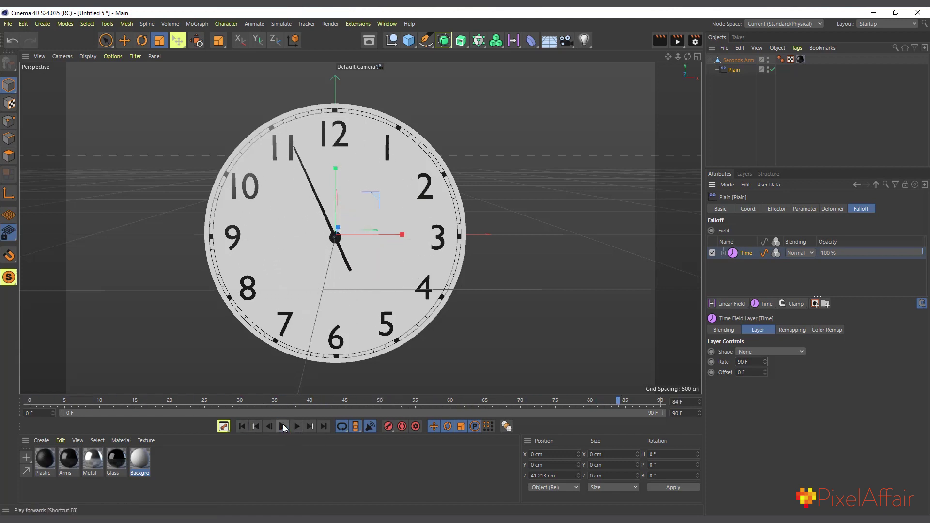
{"action": "left_click", "coordinate": [242, 427]}
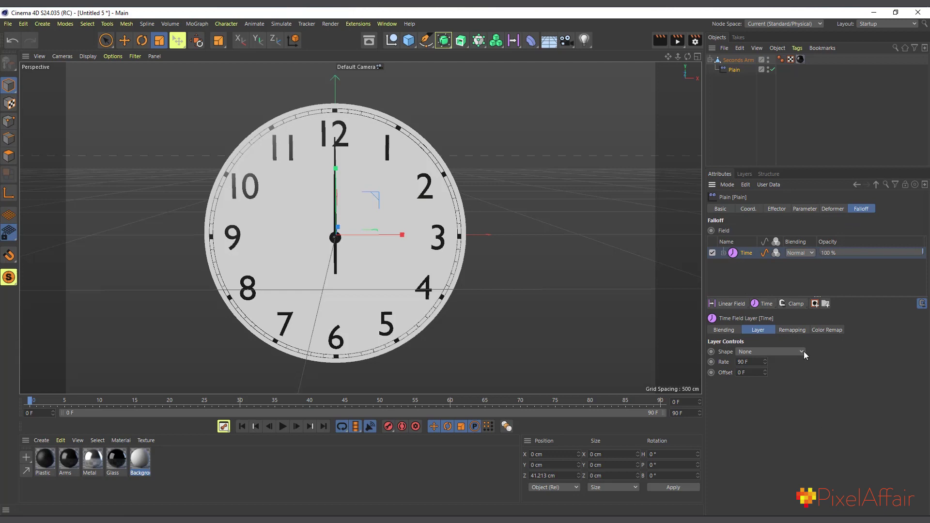
Set the Time field's remapping contour mode to Step and preview the animation.
{"action": "left_click", "coordinate": [793, 330]}
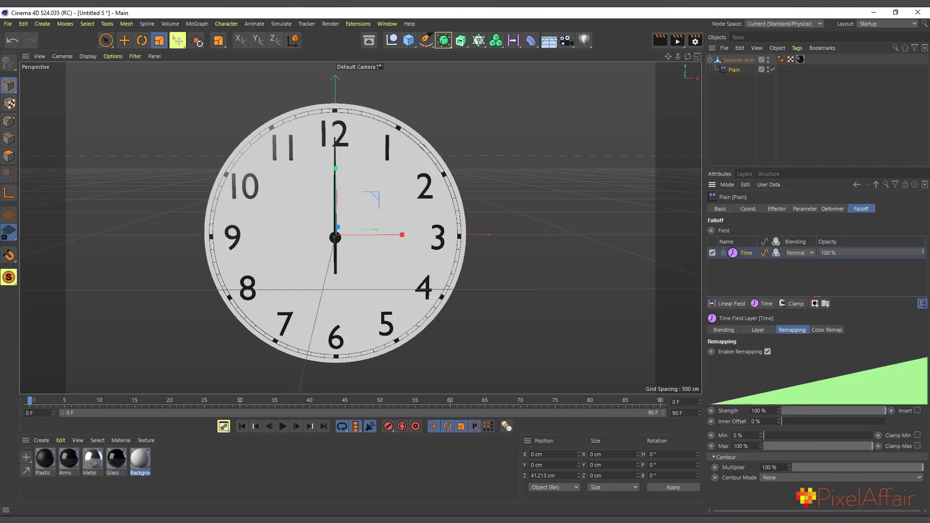
{"action": "left_click", "coordinate": [788, 477]}
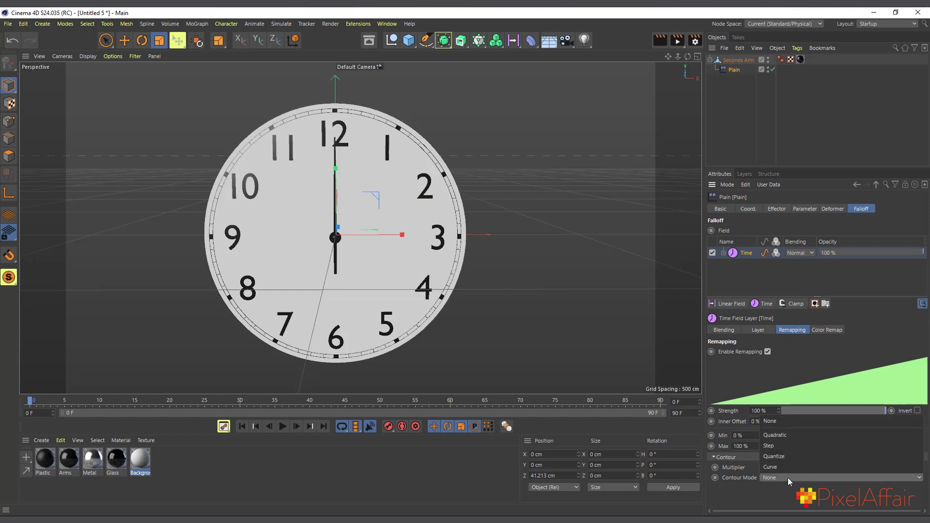
{"action": "left_click", "coordinate": [789, 446]}
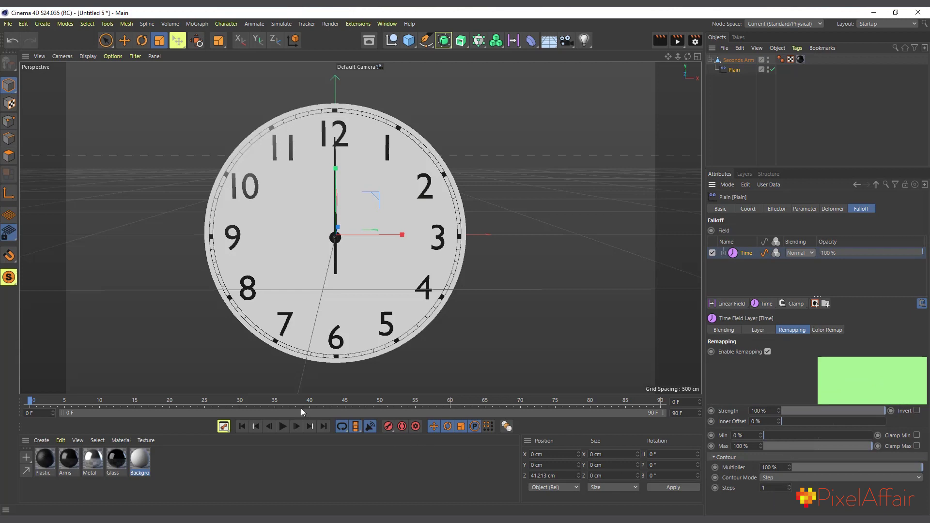
{"action": "left_click", "coordinate": [283, 427]}
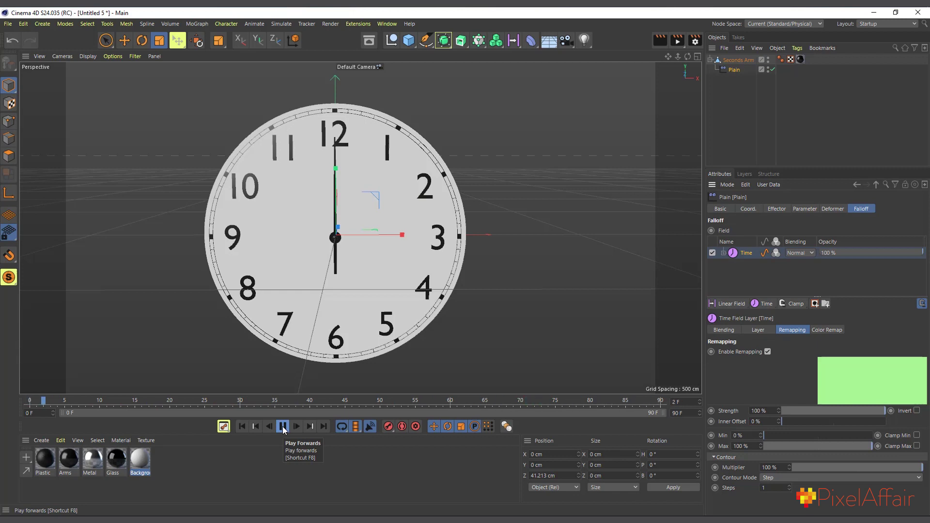
{"action": "left_click", "coordinate": [283, 427]}
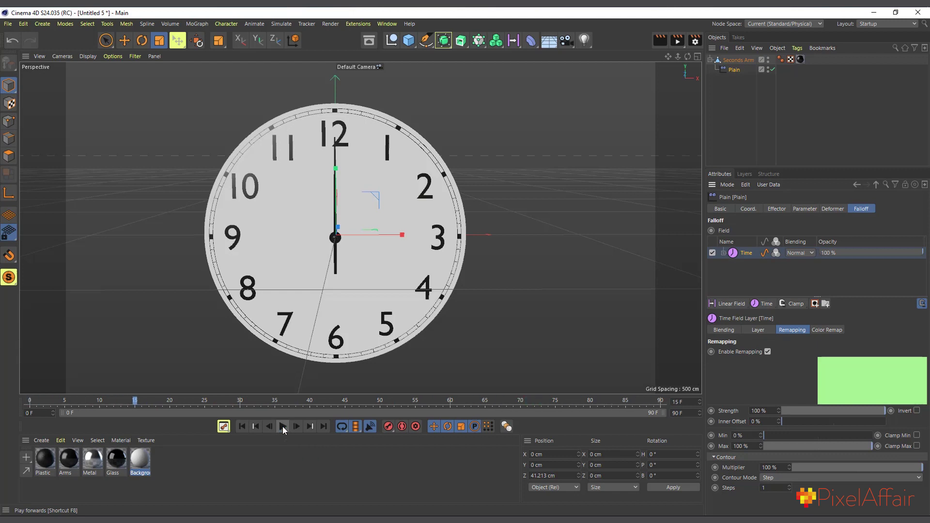
{"action": "left_click", "coordinate": [255, 426]}
Raise the Time field's contour steps to 4 and play the animation.
{"action": "left_click", "coordinate": [788, 484]}
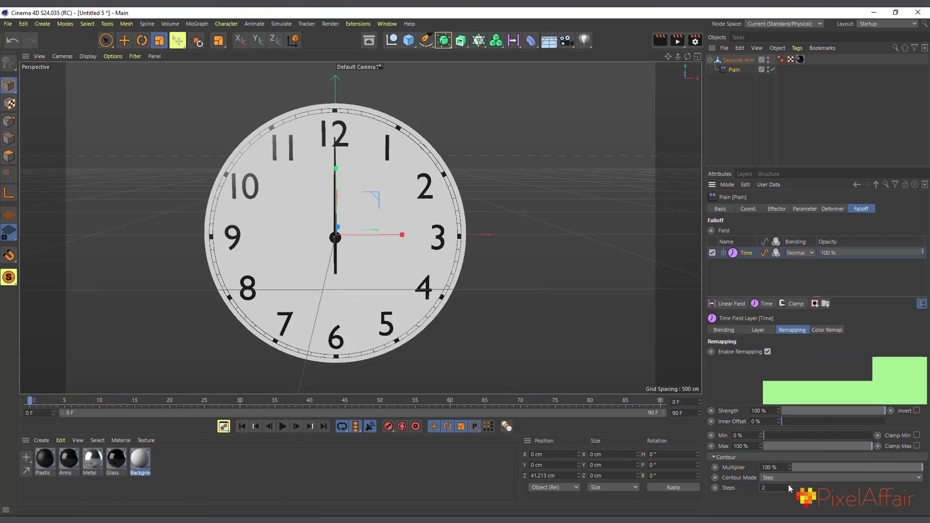
{"action": "left_click", "coordinate": [788, 485]}
{"action": "left_click", "coordinate": [789, 485]}
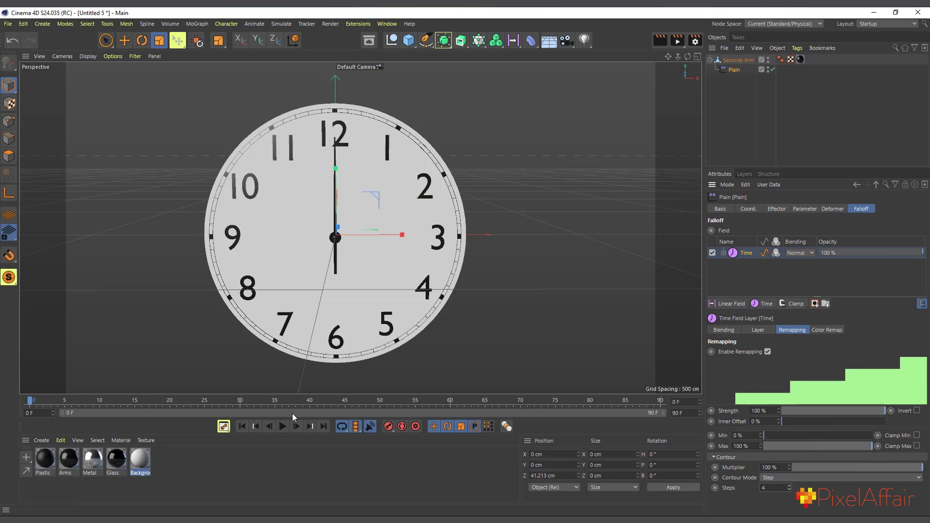
{"action": "left_click", "coordinate": [282, 426]}
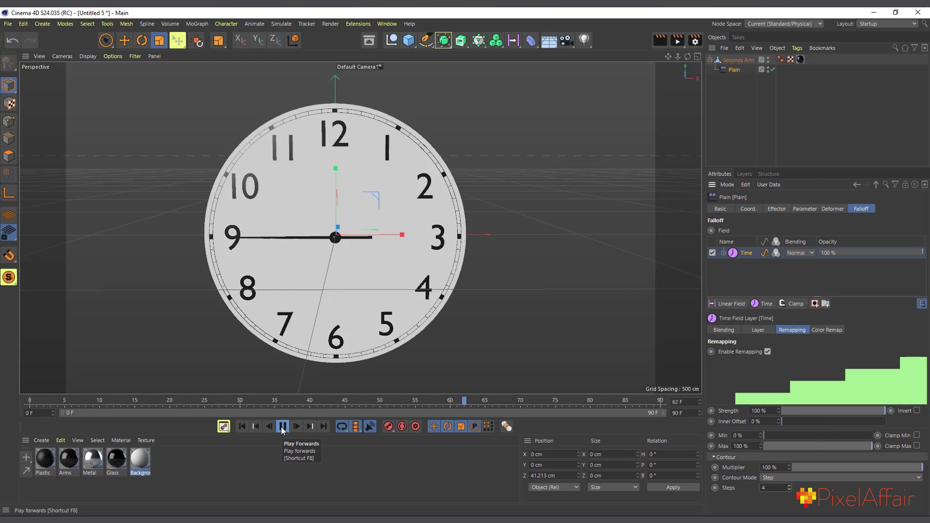
{"action": "left_click", "coordinate": [283, 426]}
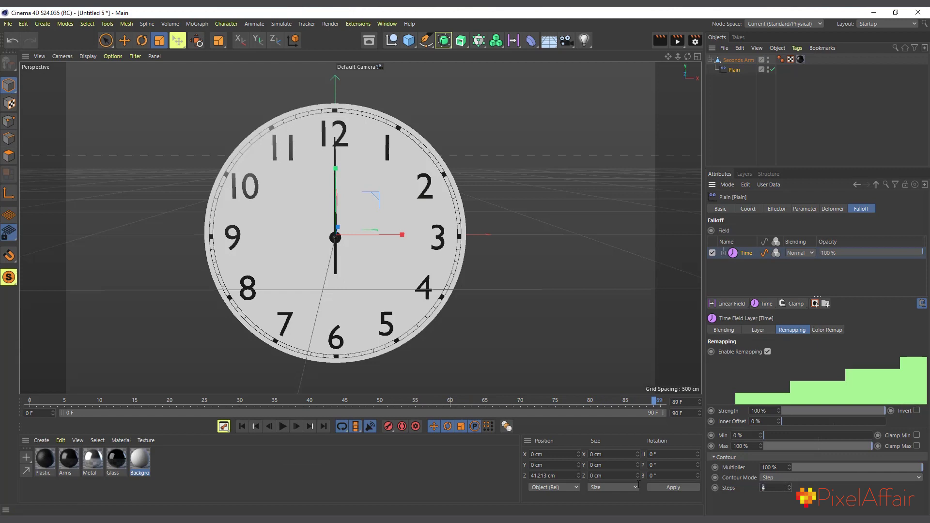
Set the Time field's contour steps to 12 and replay the animation from the start.
{"action": "type", "text": "12"}
{"action": "key", "text": "Return"}
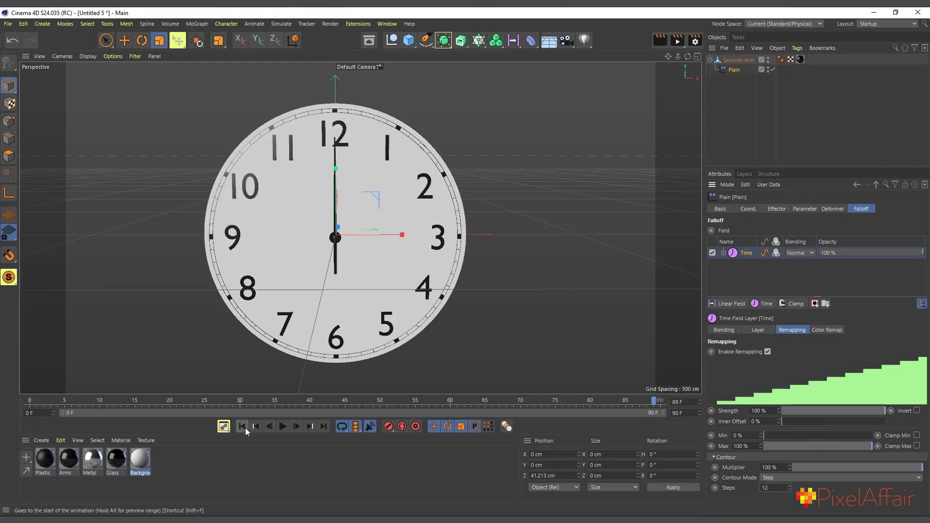
{"action": "left_click", "coordinate": [244, 429]}
{"action": "left_click", "coordinate": [283, 426]}
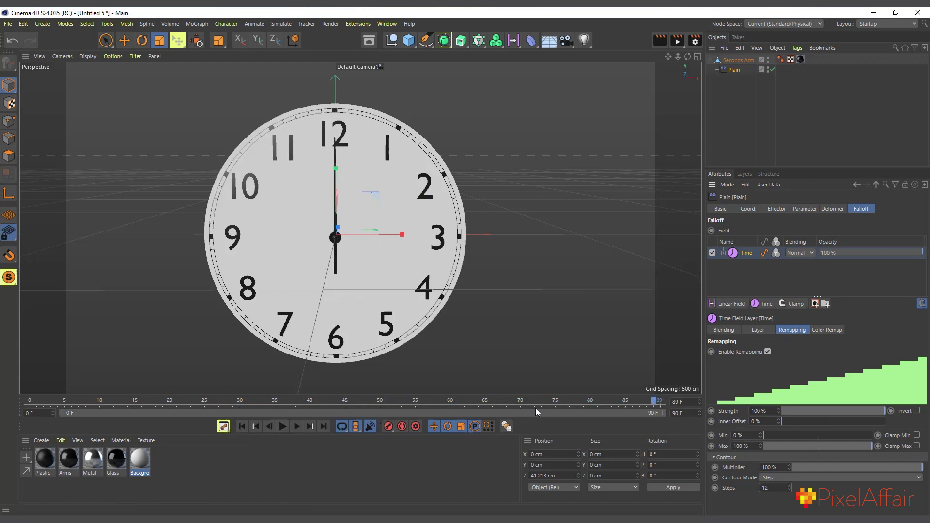
Extend the animation's end frame to 500 F.
{"action": "left_click", "coordinate": [674, 413]}
{"action": "type", "text": "500"}
{"action": "left_click", "coordinate": [328, 454]}
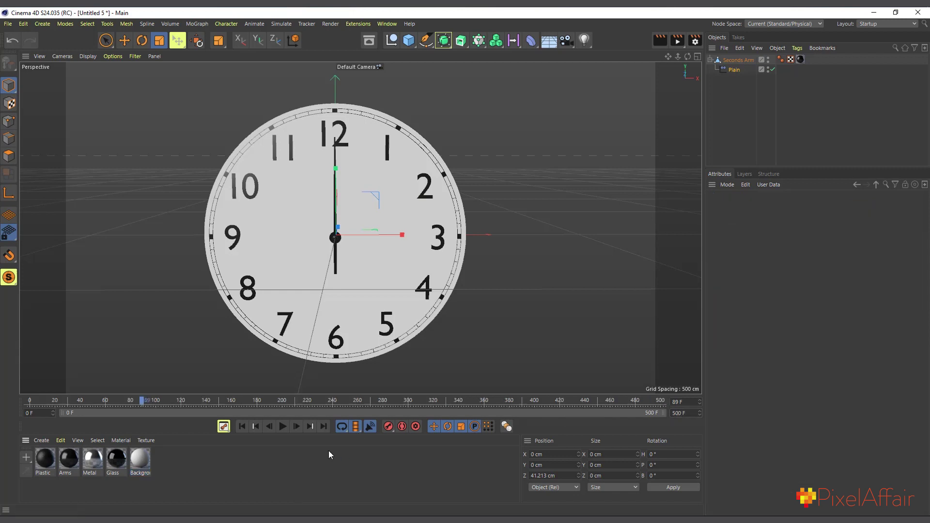
Set the rate of the Plain effector's Time field to 300 F and play the animation from the start.
{"action": "left_click", "coordinate": [734, 69]}
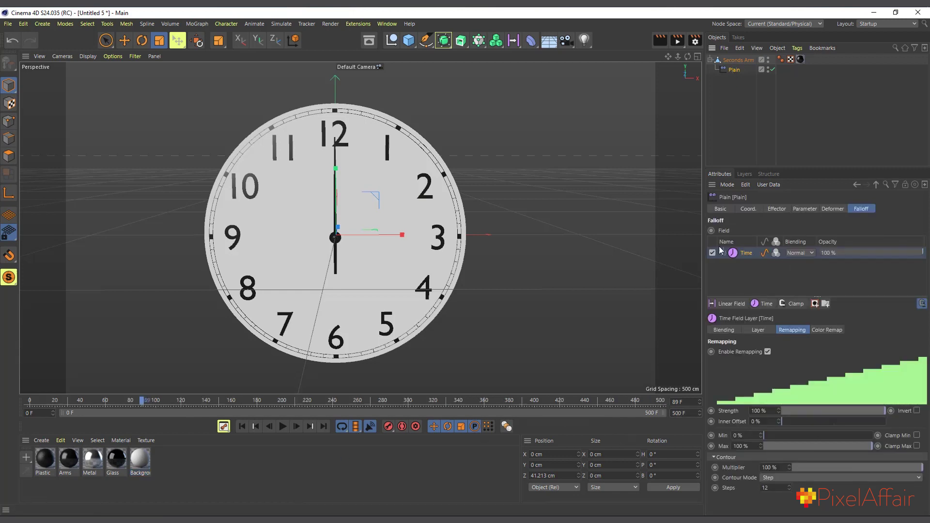
{"action": "left_click", "coordinate": [763, 330]}
{"action": "left_click", "coordinate": [756, 363]}
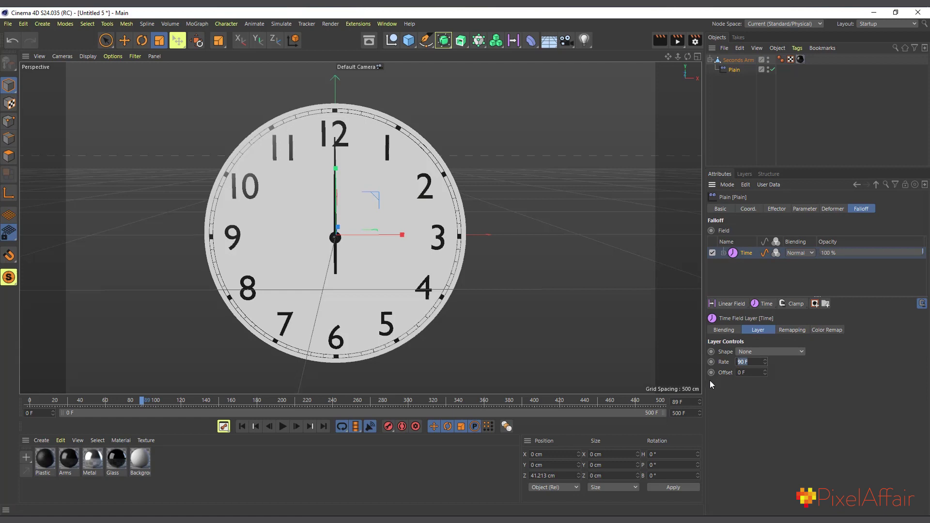
{"action": "type", "text": "300"}
{"action": "key", "text": "Return"}
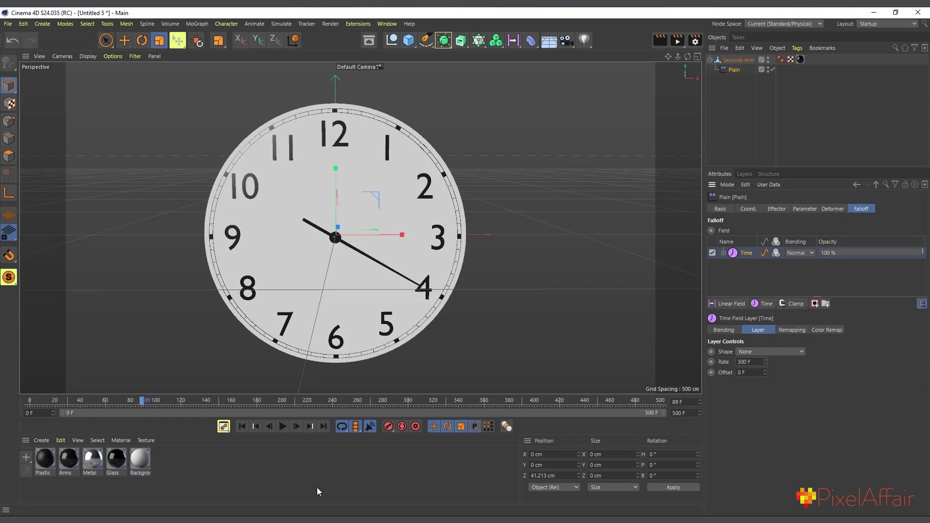
{"action": "left_click", "coordinate": [242, 426]}
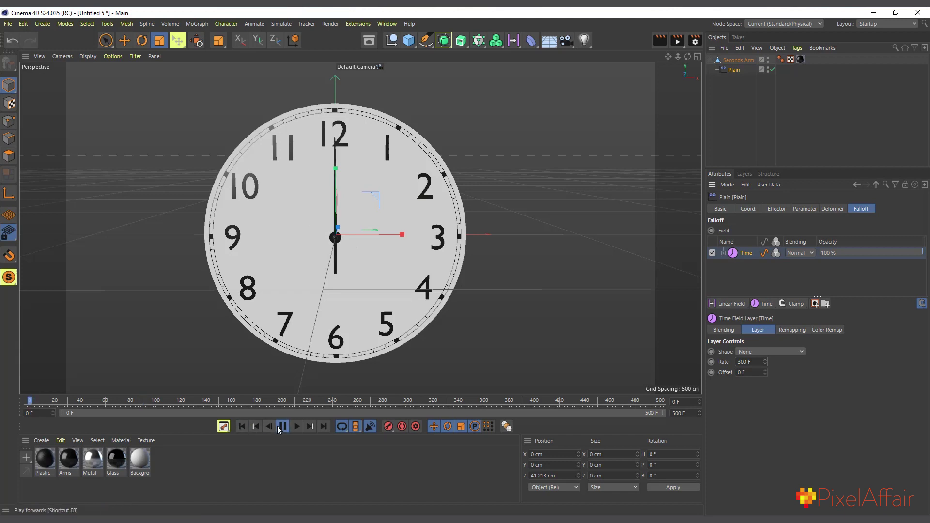
{"action": "left_click", "coordinate": [283, 426]}
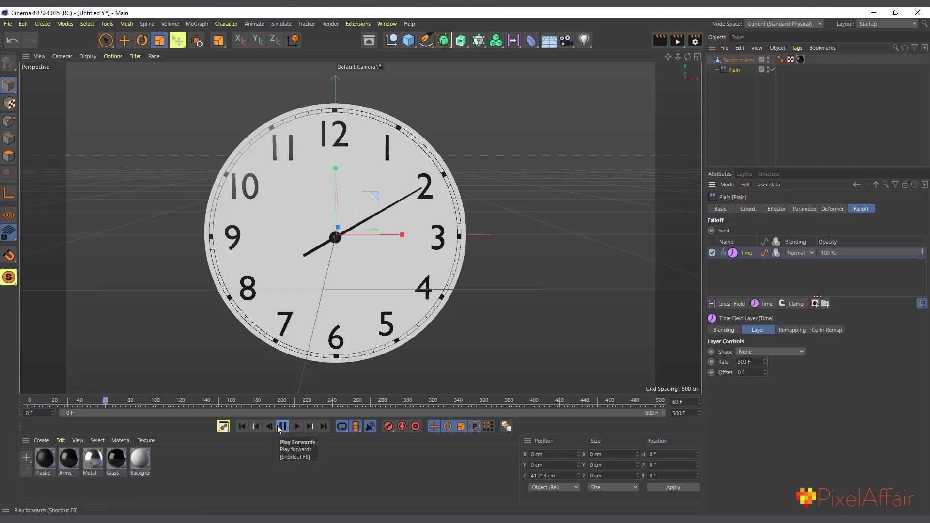
{"action": "left_click", "coordinate": [279, 427]}
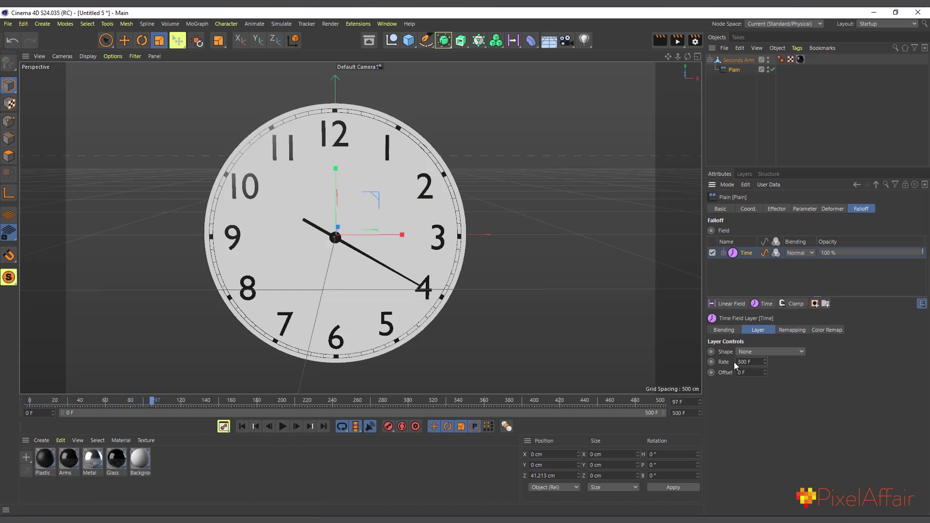
Slow the Seconds Arm by setting the Time field's rate to 900 F, and play the animation.
{"action": "left_click", "coordinate": [738, 363]}
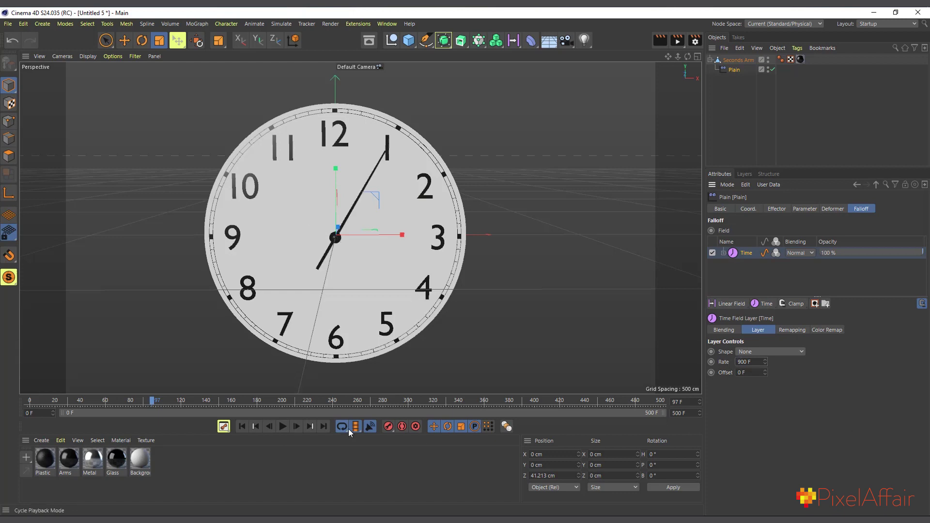
{"action": "left_click", "coordinate": [283, 426]}
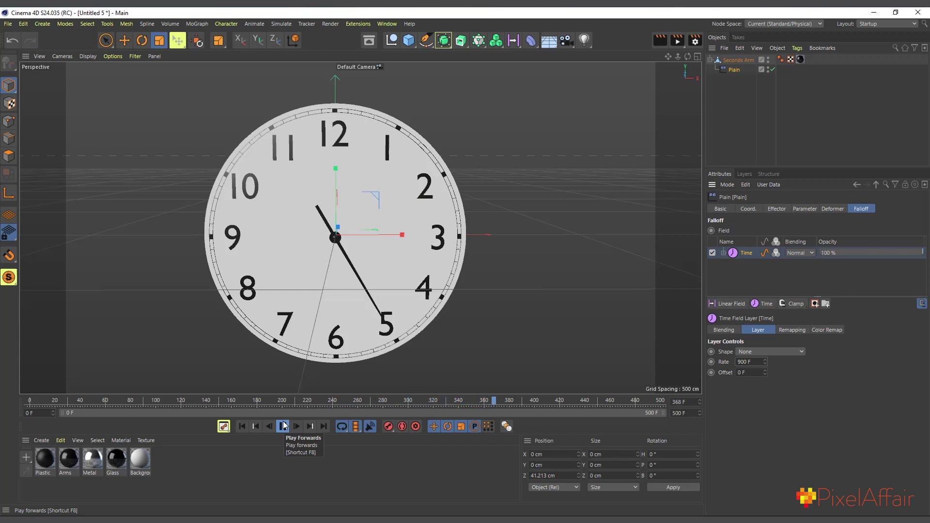
{"action": "left_click", "coordinate": [283, 425]}
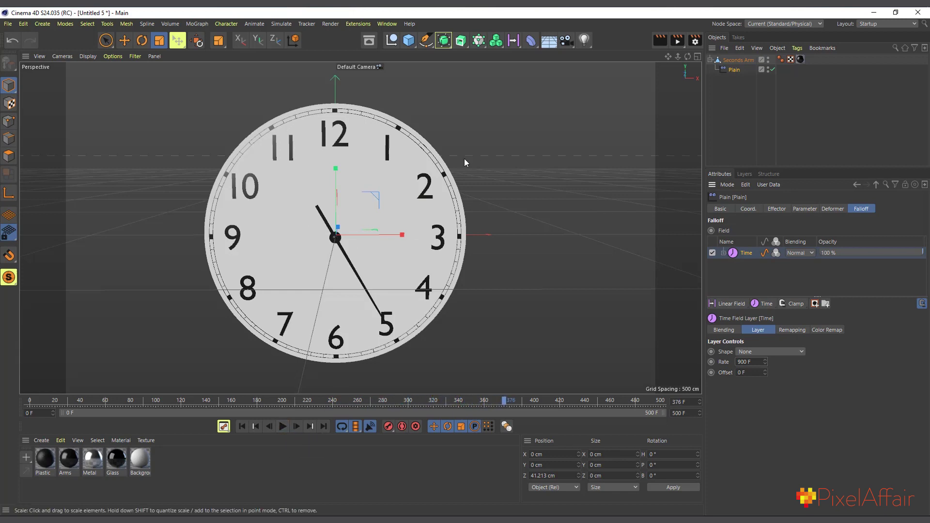